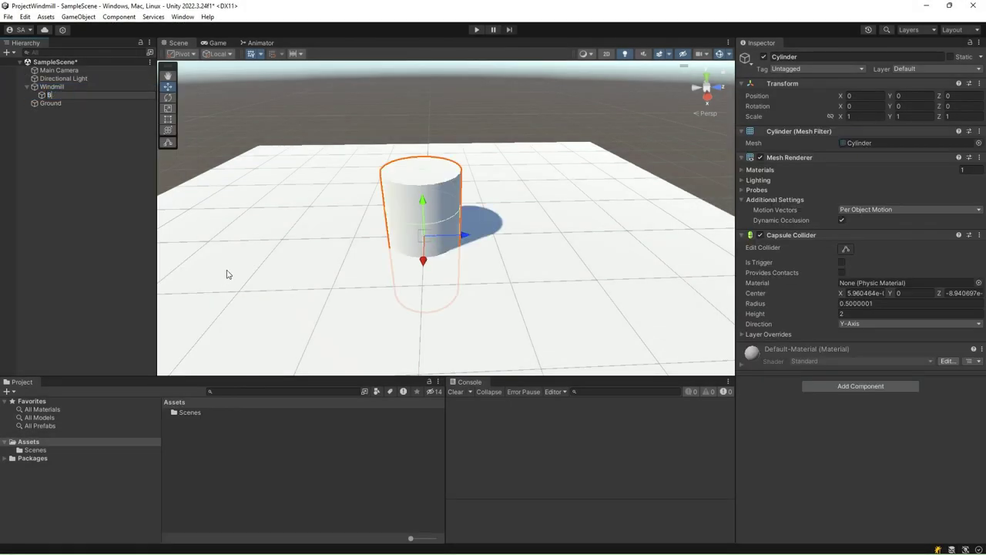
Name the first cylinder Base and add a second cylinder named Stand under Windmill.
type("Base")
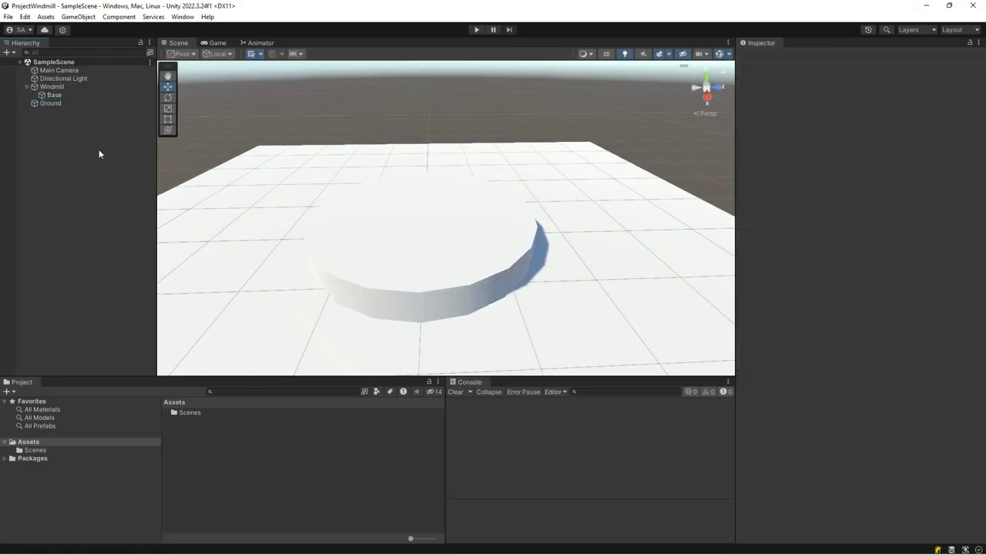
right_click(58, 87)
mouse_move(108, 272)
left_click(224, 302)
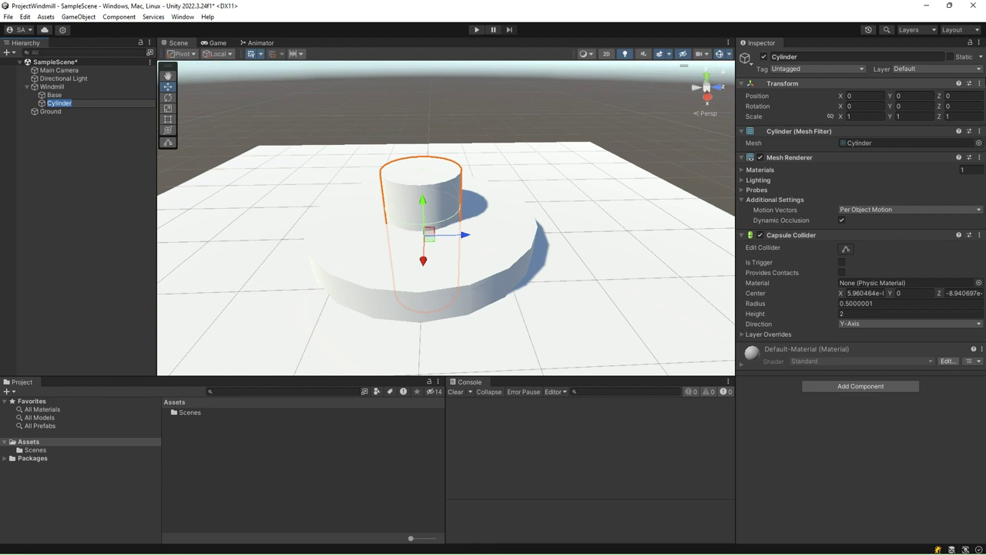
type("Stan")
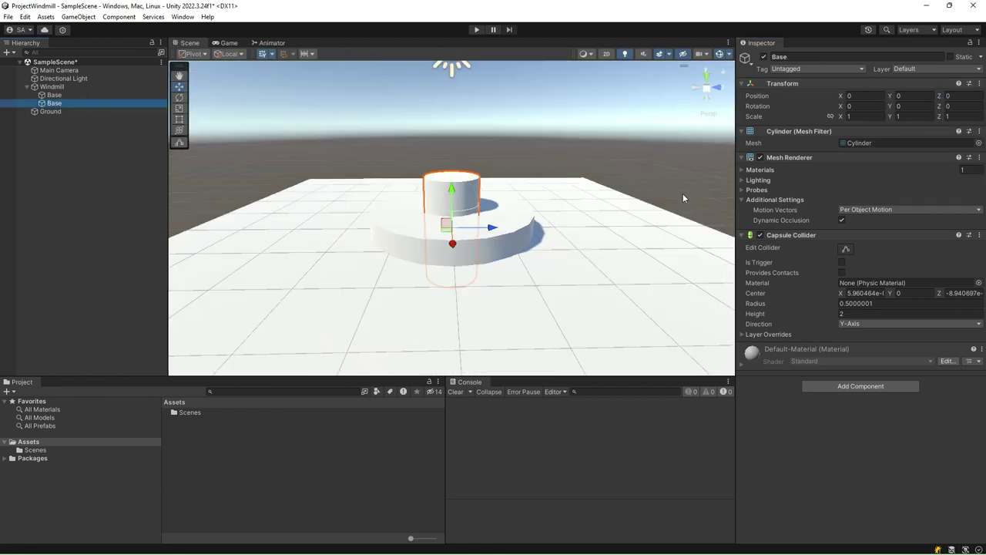
Scale the Stand cylinder to 0.5/10/0.5 and raise it to Y 10.
left_click(861, 115)
type("0.5")
left_click(965, 116)
type("0.5")
left_click(909, 115)
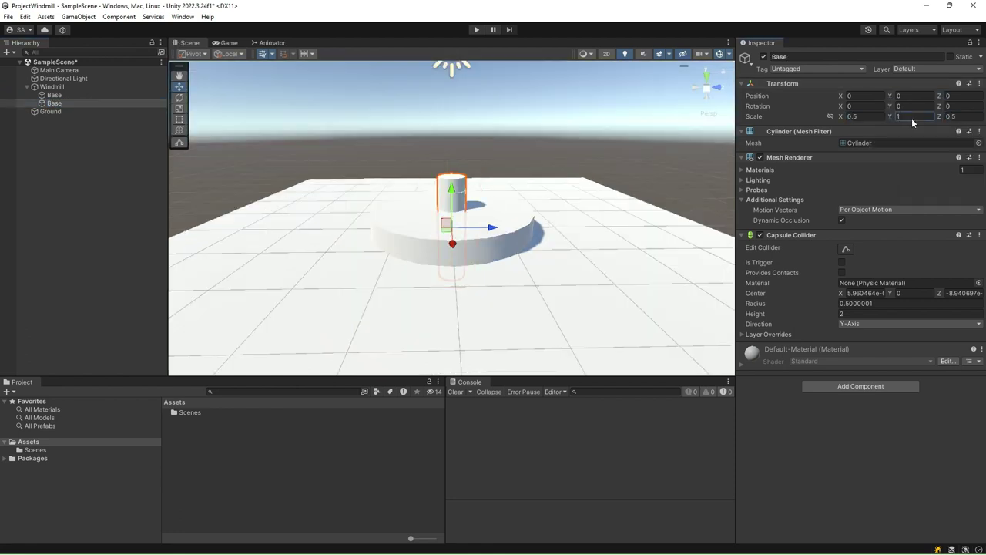
type("10")
left_click(909, 95)
type("10")
scroll(476, 264, "down", 3)
scroll(476, 265, "down", 3)
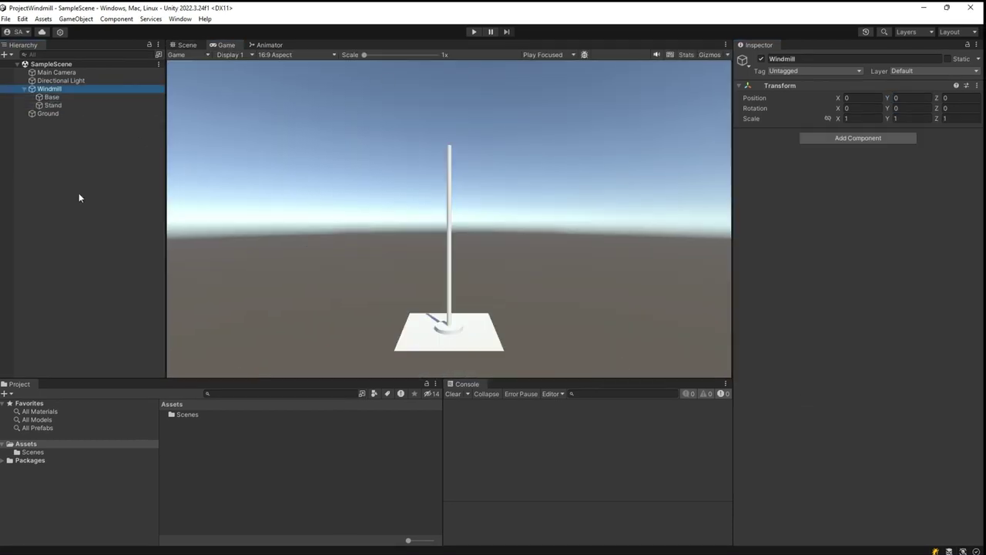
Add an empty child named Rotor under Windmill at Y position 20.25.
left_click(187, 45)
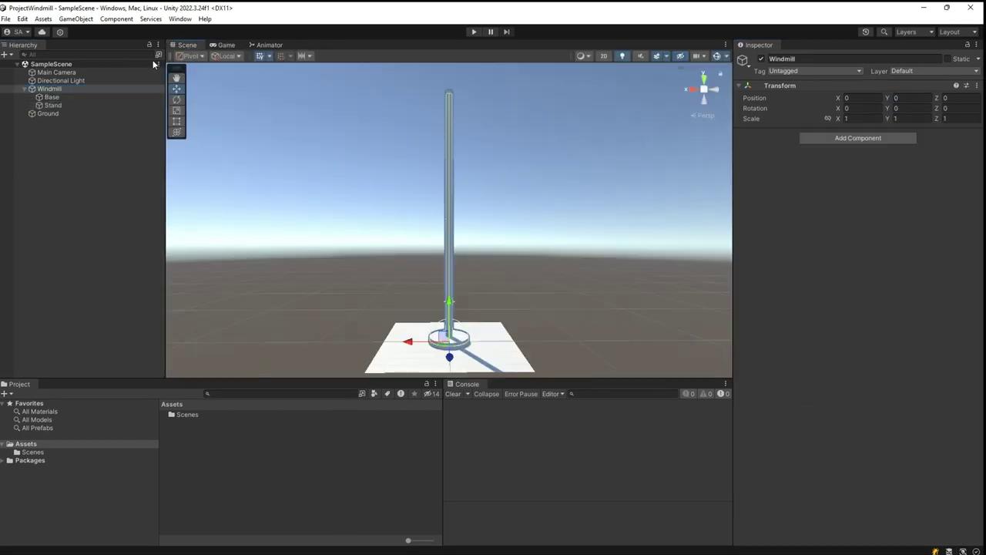
right_click(50, 89)
left_click(85, 247)
type("Rotor")
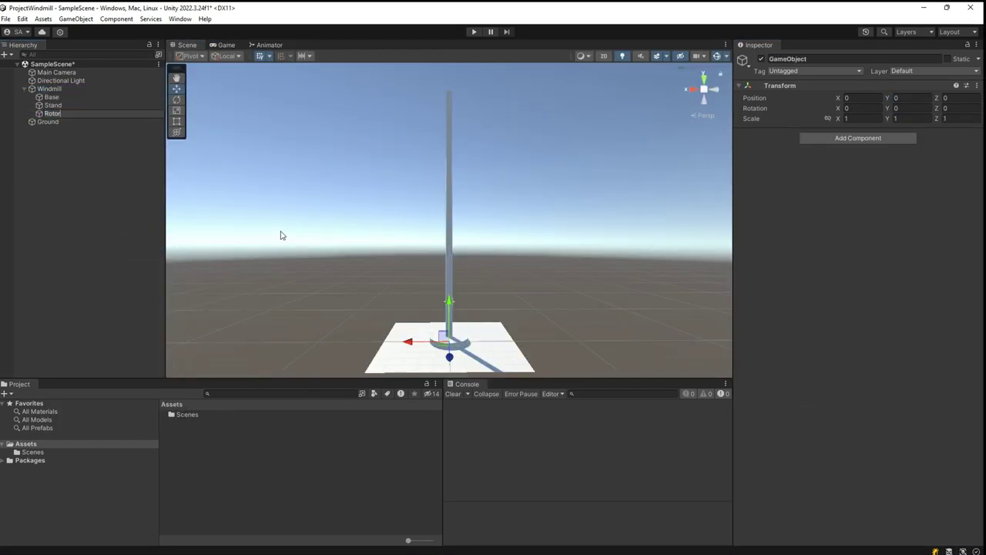
key("Return")
left_click(913, 97)
type("20.25")
key("Return")
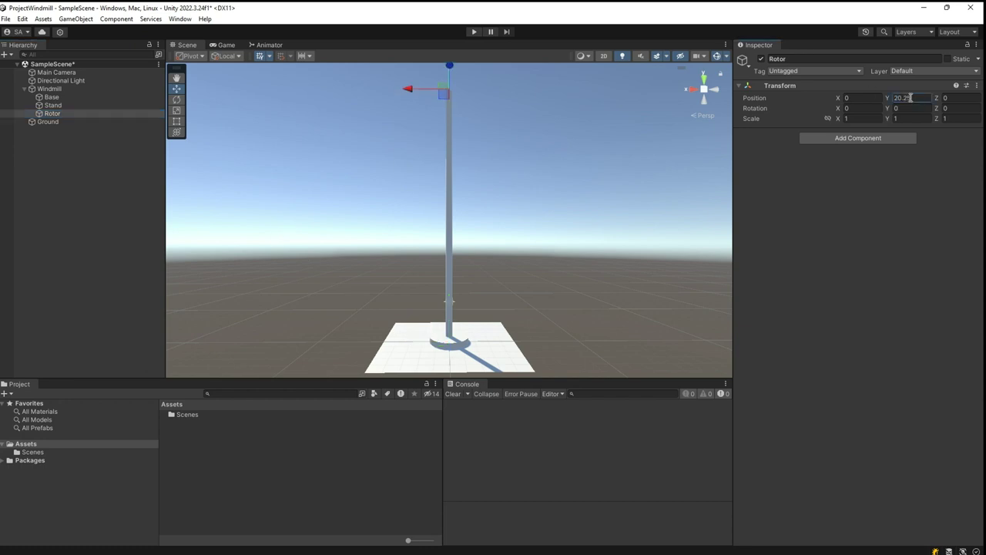
double_click(65, 113)
right_click_drag(385, 278, 308, 277)
Add a capsule hub under the Rotor with X rotation 90.
left_click(56, 111)
right_click(61, 112)
mouse_move(203, 293)
left_click(231, 314)
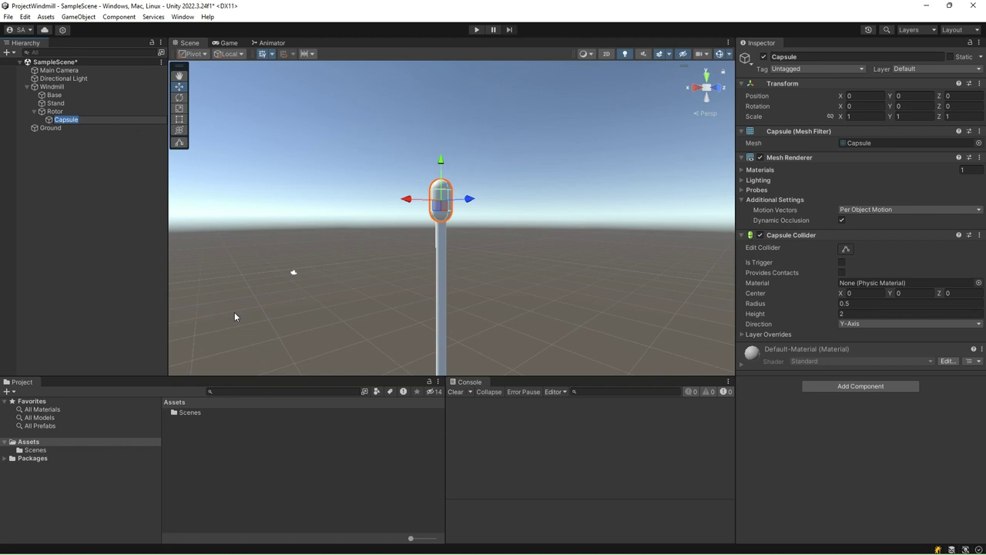
left_click(852, 106)
type("90")
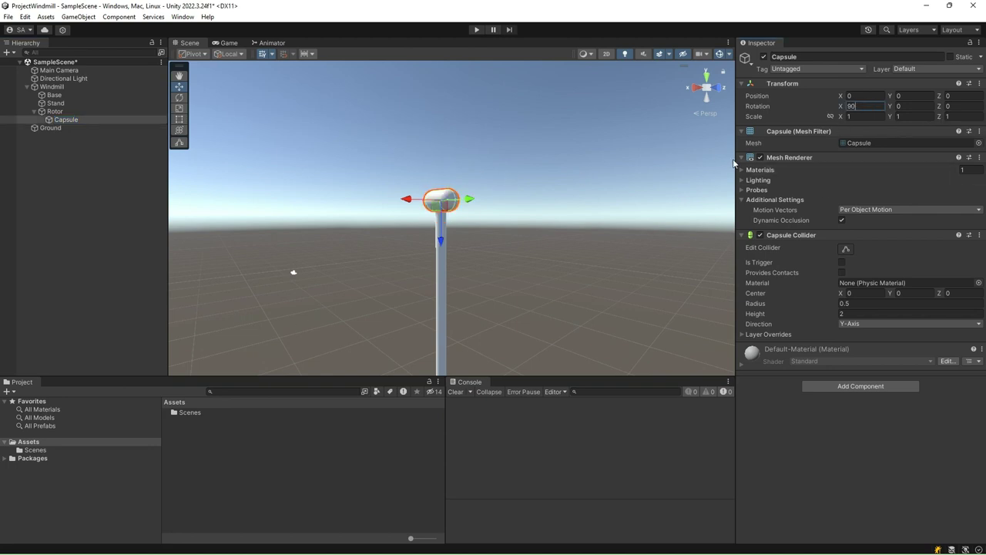
scroll(494, 273, "up", 3)
right_click_drag(494, 272, 520, 264)
scroll(581, 261, "down", 5)
Add an empty child named Blade under the Rotor.
left_click(55, 111)
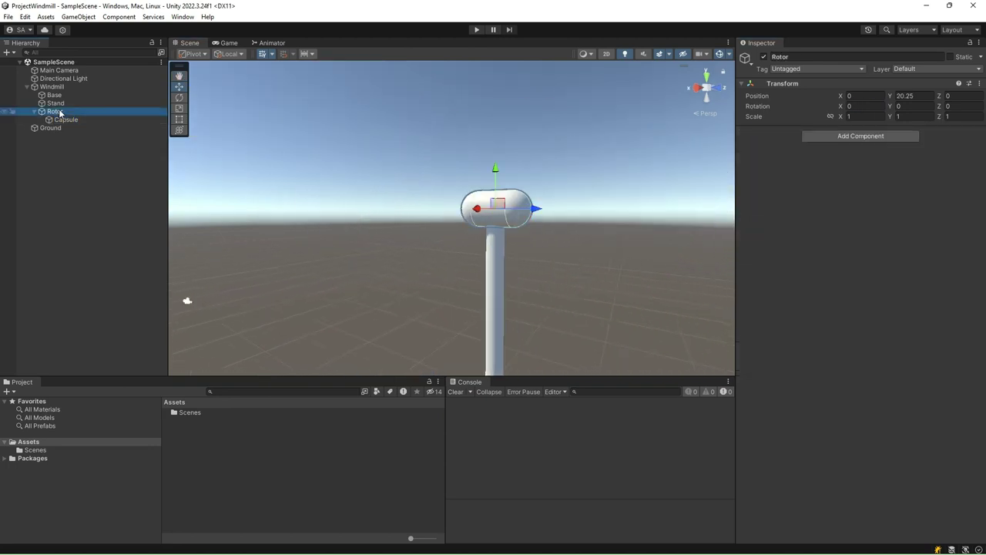
right_click(60, 111)
left_click(97, 268)
type("Blade")
key("Return")
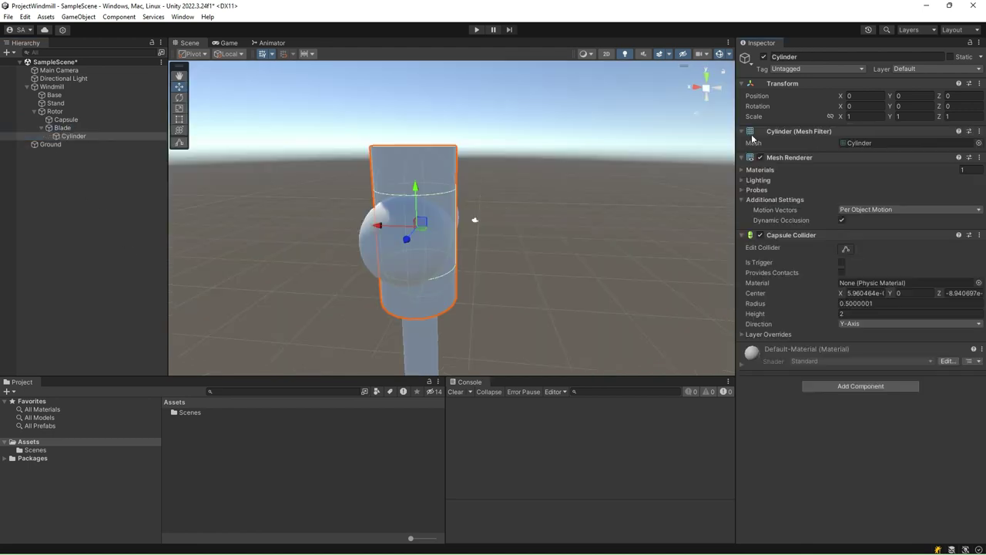
Give the blade cylinder scale 0.1/0.25, Z rotation 90 and X position 0.65.
left_click(848, 116)
type("0.1")
left_click(955, 116)
type("0.1")
left_click(909, 116)
type("0.25")
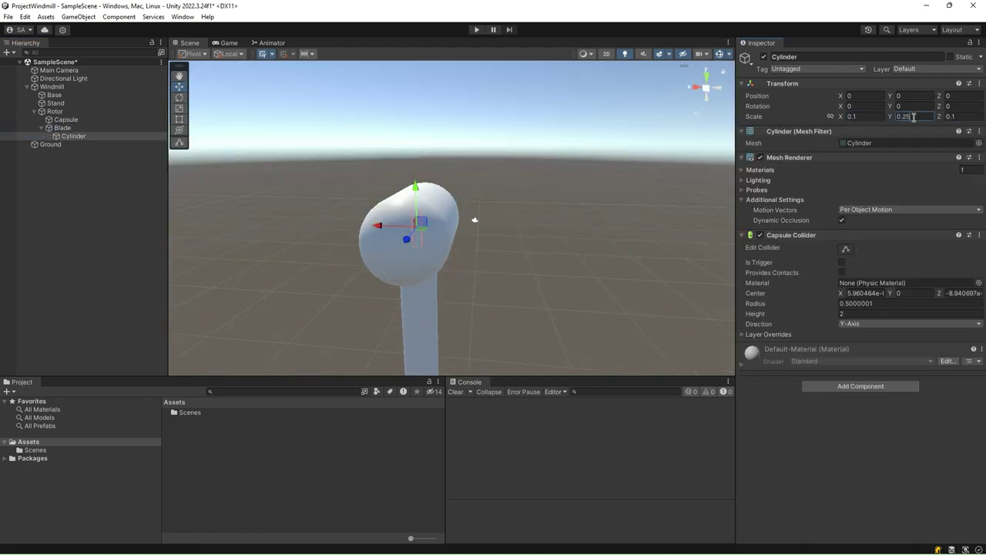
left_click(955, 106)
type("90")
left_click(870, 96)
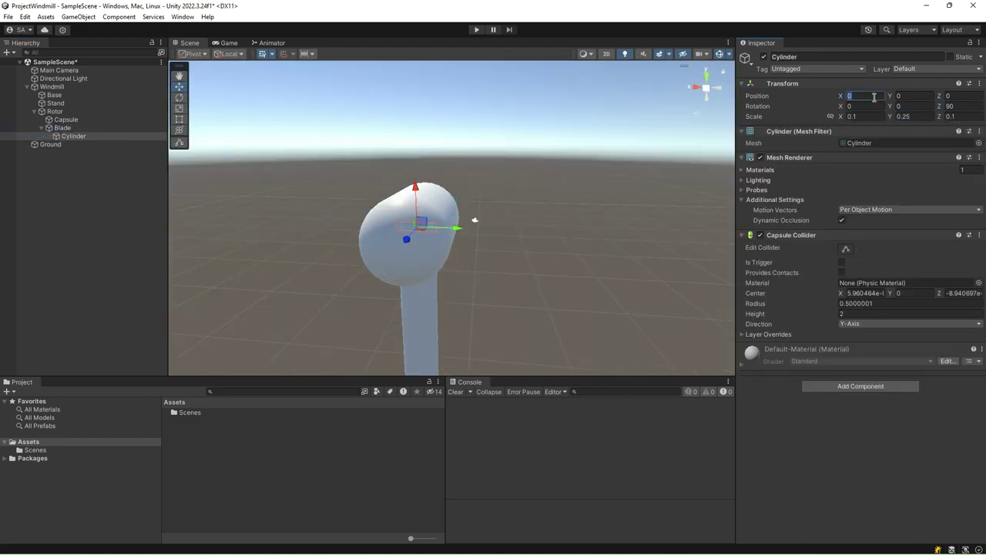
type("0.65")
key("Return")
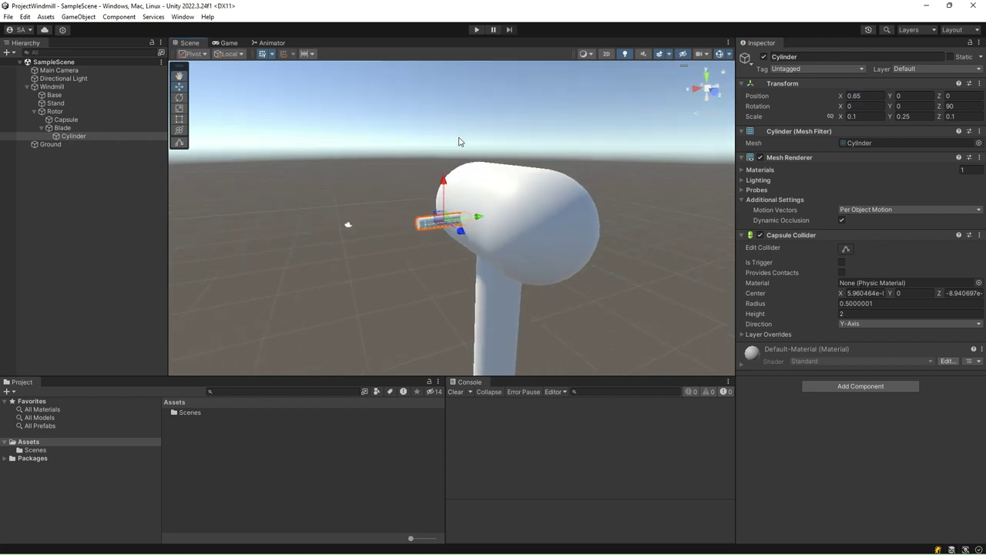
Add another Blade empty; set its cylinder to scale 0.1/0.25, Z rotation 90, X position -0.5.
right_click(59, 112)
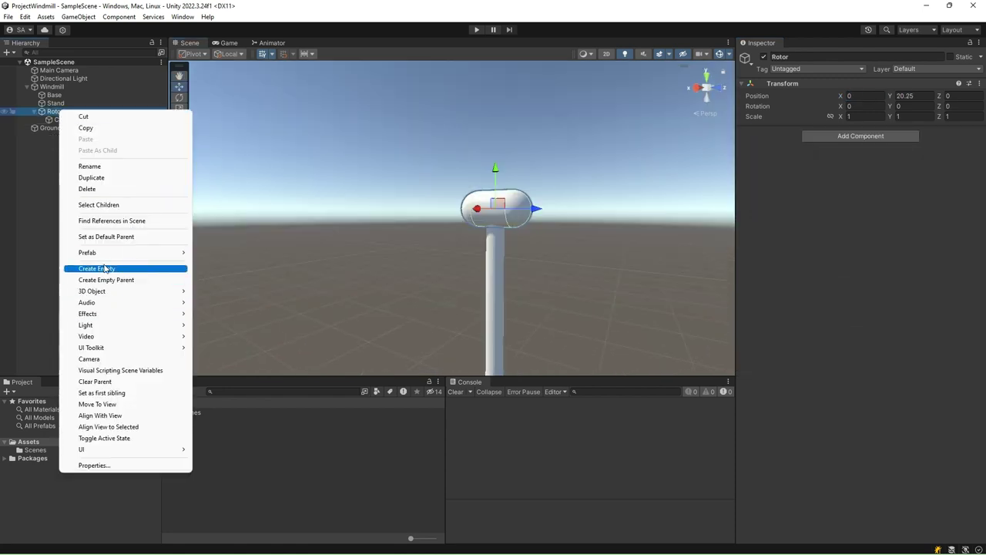
left_click(104, 268)
type("Blade")
key("Return")
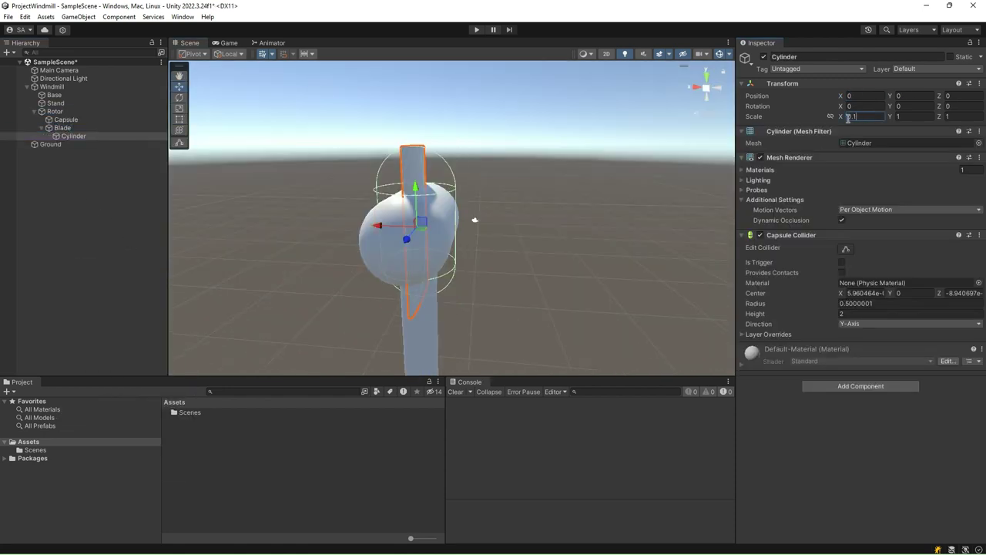
left_click(955, 116)
type("0.1")
left_click(909, 116)
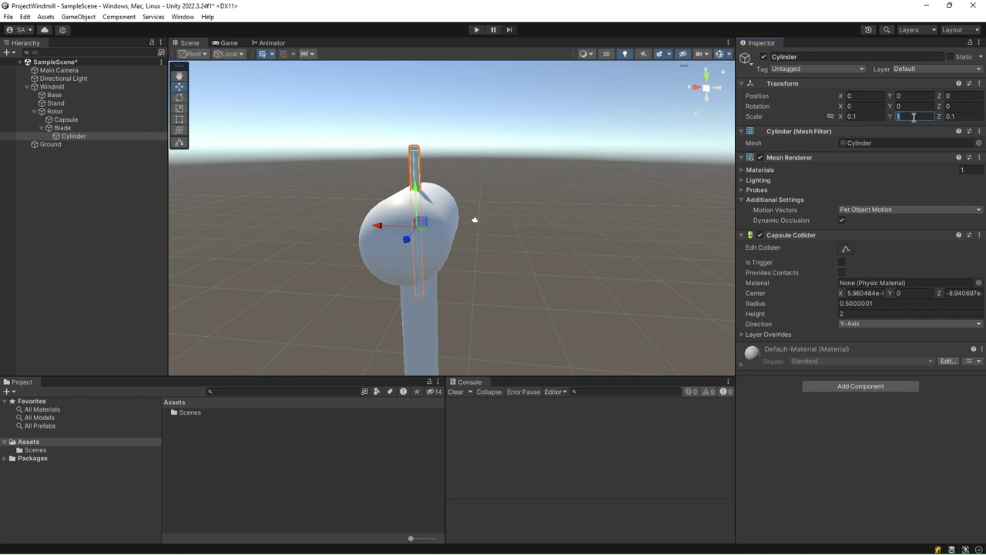
type("0.25")
left_click(962, 106)
type("90")
left_click(873, 97)
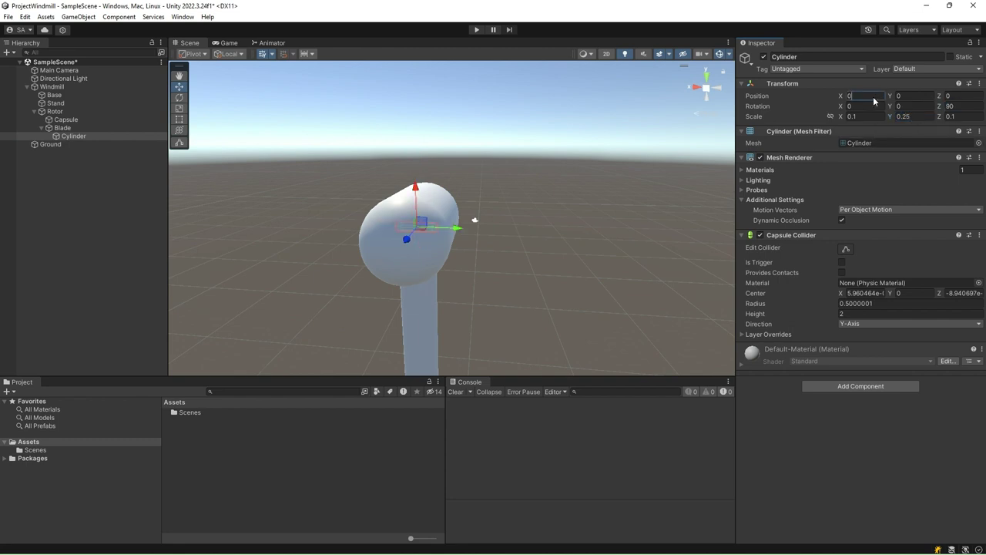
type("-0.5")
key("Return")
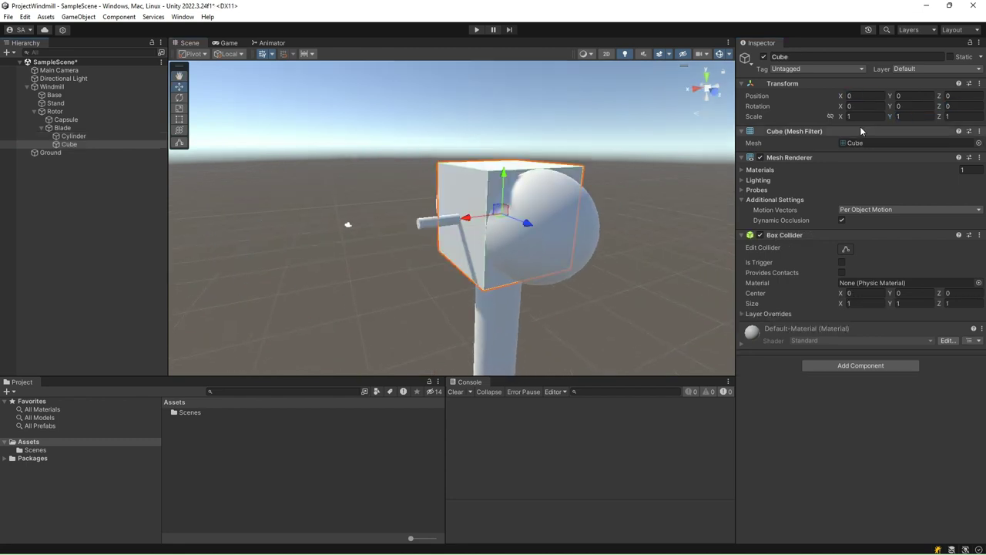
Scale the blade's flat cube to 7 by 0.4.
left_click(859, 117)
type("7")
key("Tab")
type("0.4")
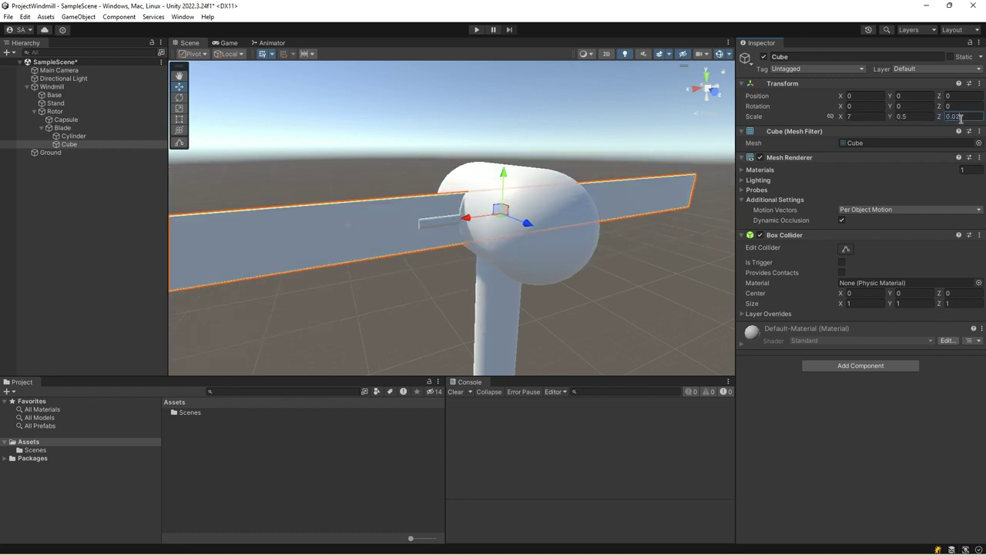
left_click(73, 128)
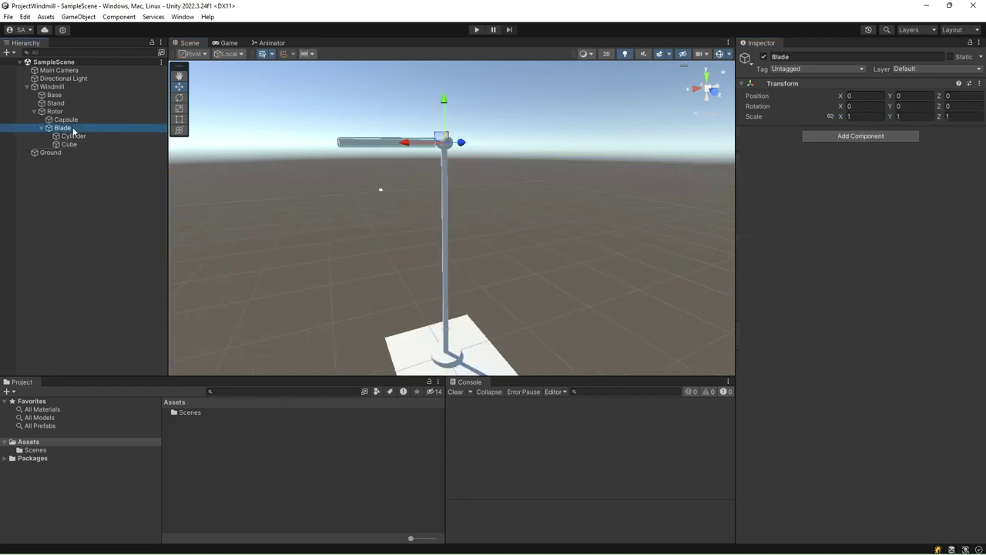
left_click(73, 130)
Rename the blade Blade1, duplicate it, and name the copy Blade2 with Z rotation 120.
type("Blade1")
key("Return")
key("ctrl+d")
key("ctrl+d")
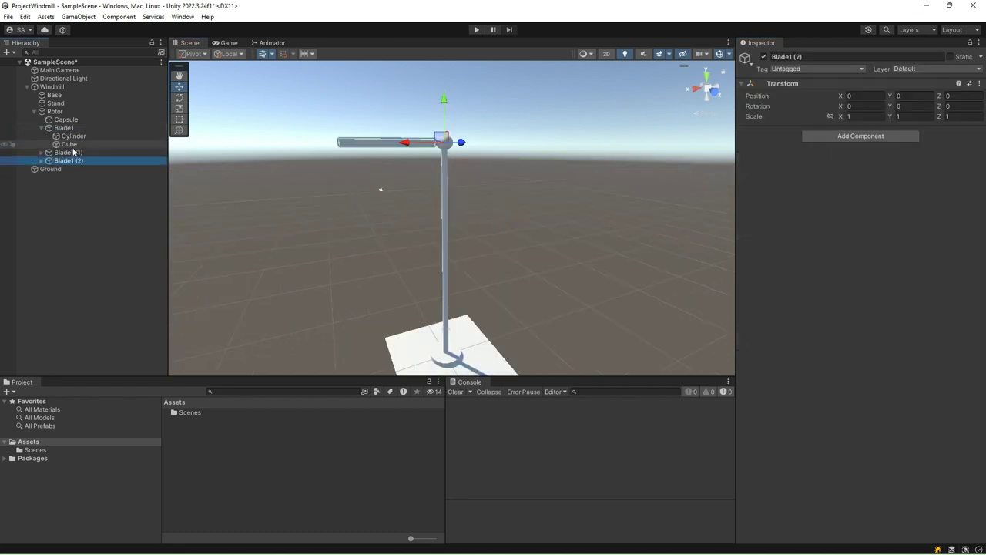
left_click(89, 152)
type("Blade2")
key("Return")
left_click(959, 106)
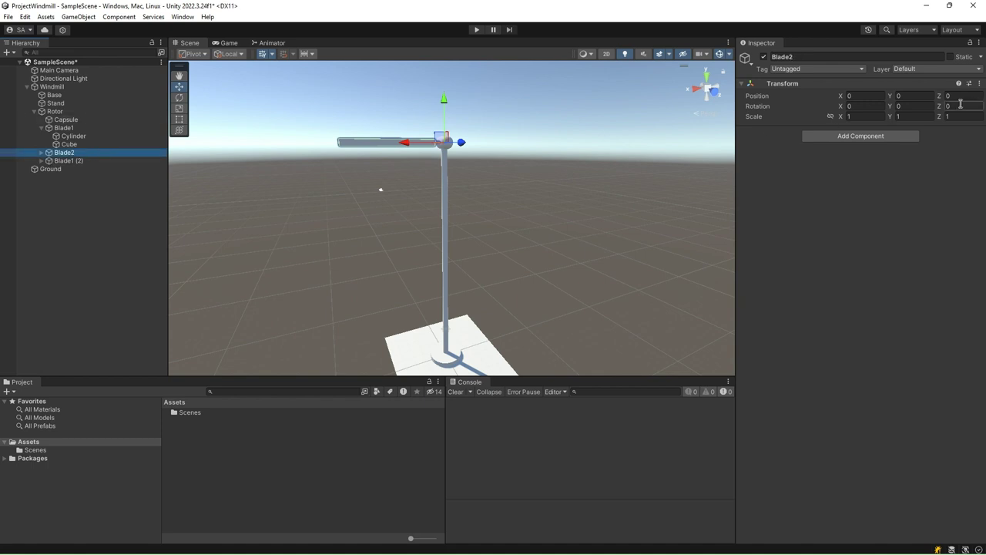
type("120")
Rename the second copy Blade3 and set its Z rotation to 240.
left_click(84, 163)
key("F2")
type("Blade3")
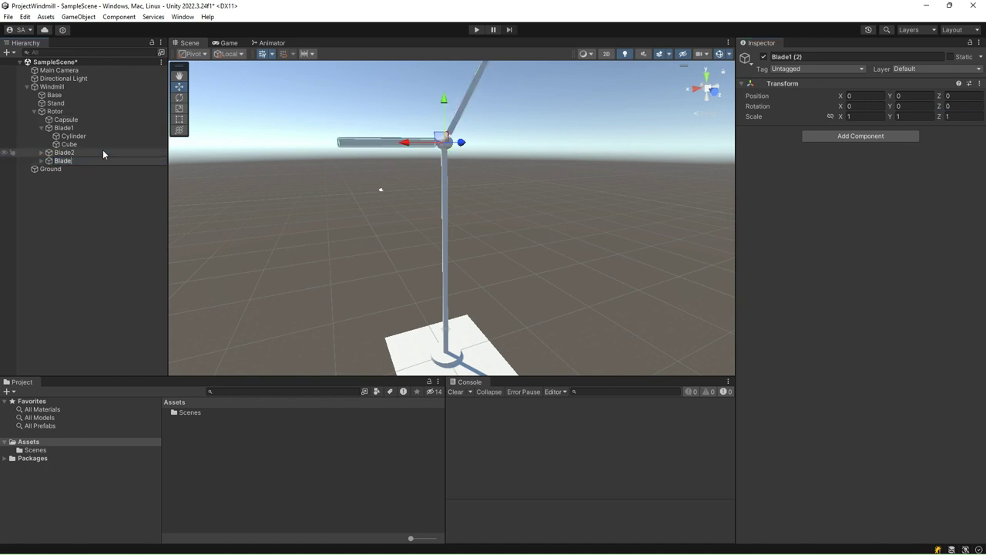
key("Return")
left_click(958, 106)
type("240")
Inspect the Windmill, Rotor and blades in the Hierarchy and frame the blades in the scene view.
left_click(52, 86)
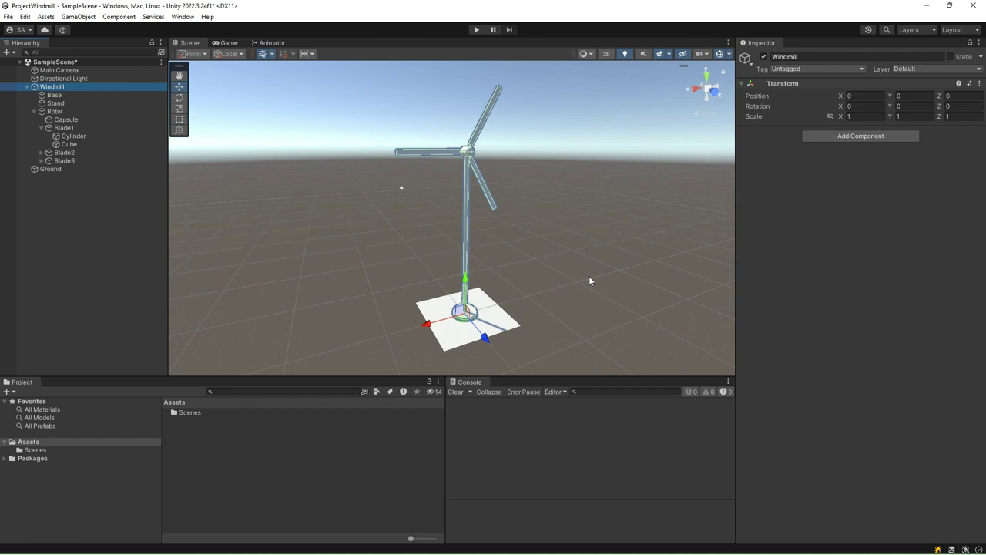
left_click(55, 111)
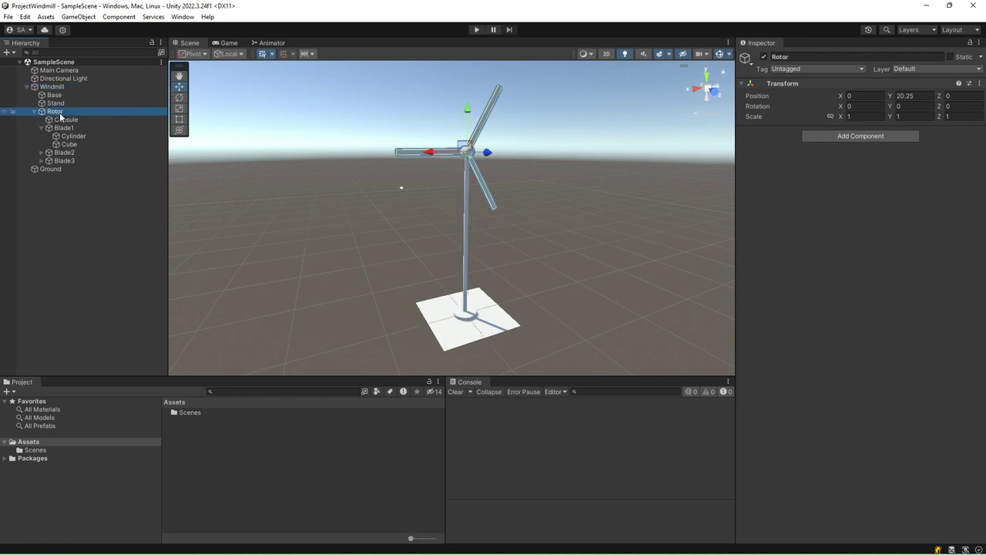
left_click(64, 127)
left_click(64, 153)
left_click(65, 169)
left_click(52, 86)
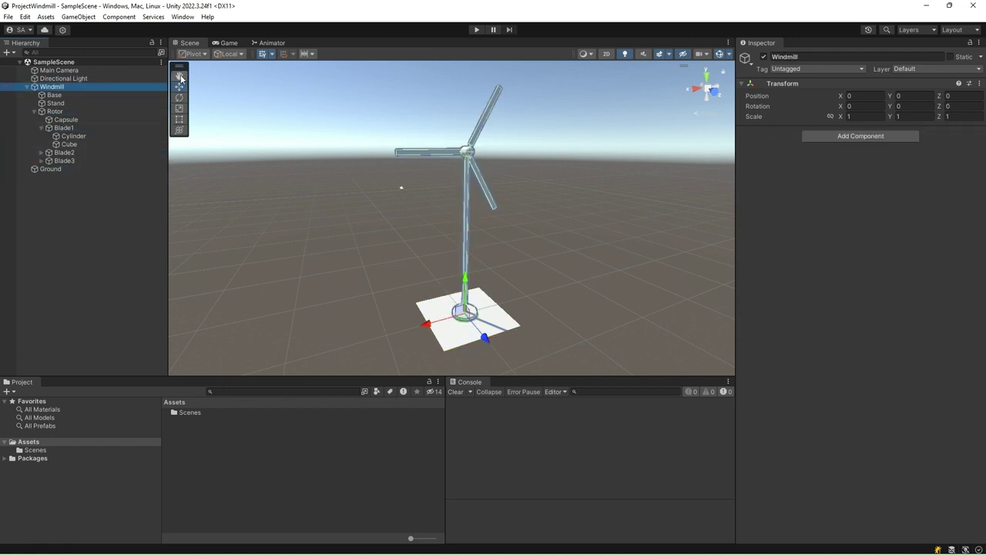
left_click(231, 43)
left_click(64, 153)
double_click(64, 128)
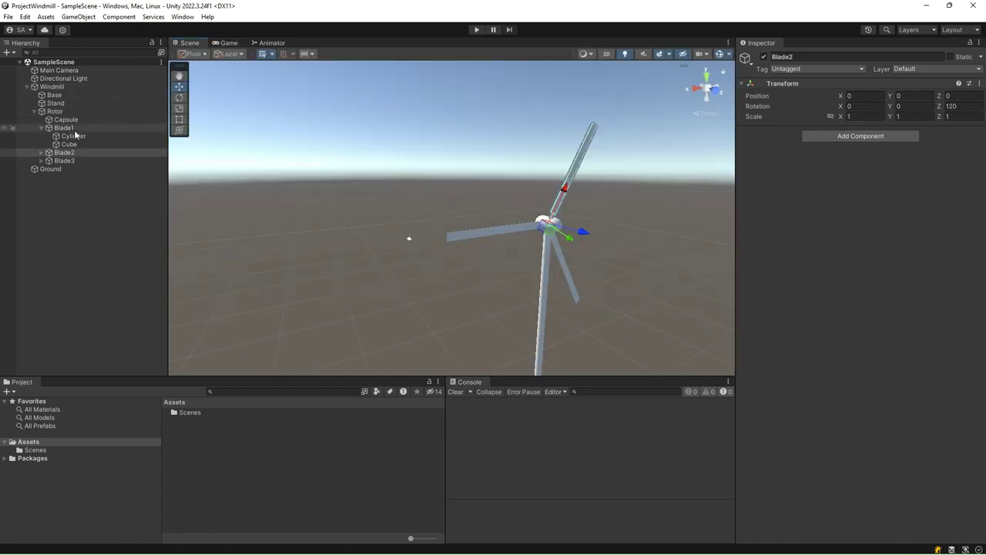
left_click(64, 153)
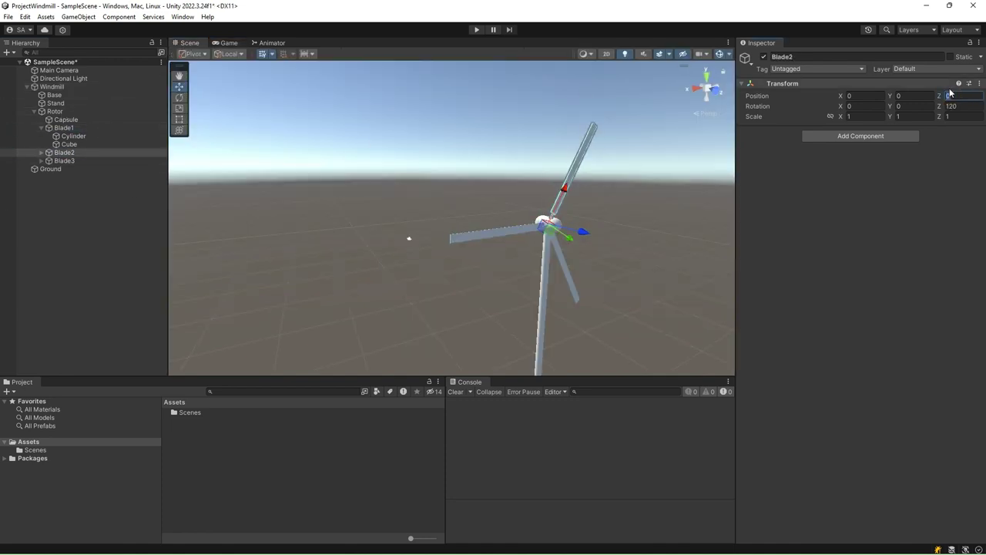
double_click(64, 160)
right_click_drag(531, 284, 541, 312)
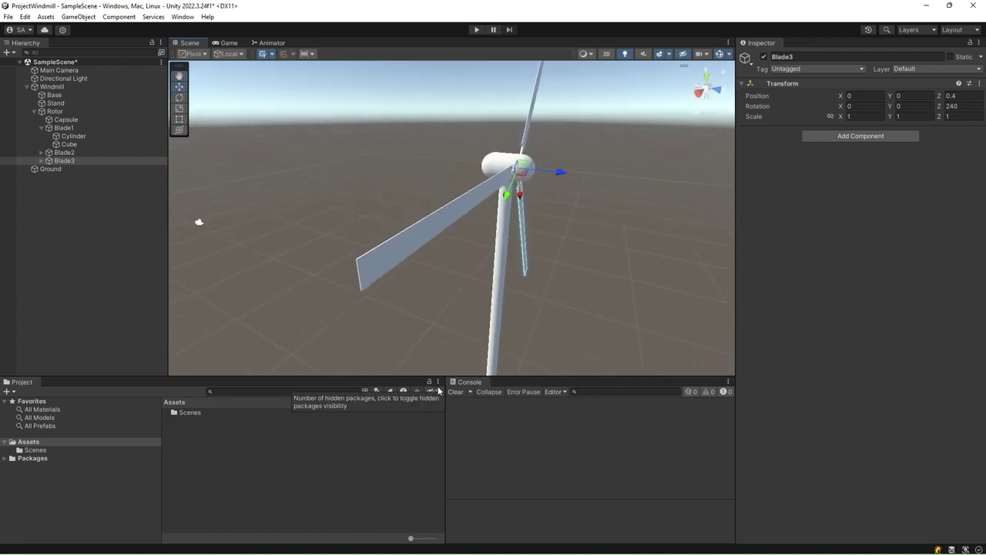
left_click(44, 444)
Create a folder named Scripts in Assets.
right_click(213, 446)
mouse_move(246, 141)
left_click(400, 59)
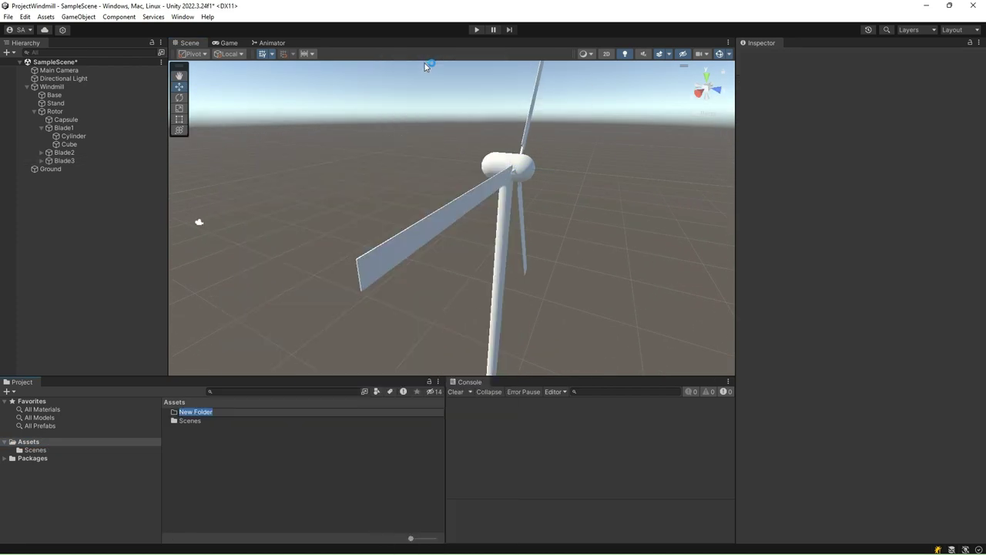
type("Scripts")
key("Return")
Create a new C# script named Windmill inside the Scripts folder.
right_click(207, 421)
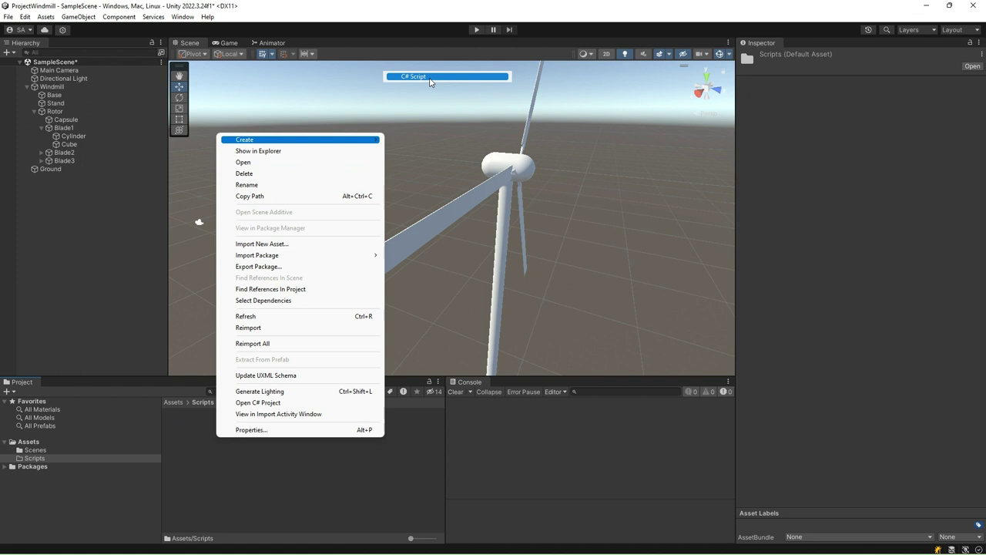
left_click(430, 80)
type("Windmill")
left_click(476, 30)
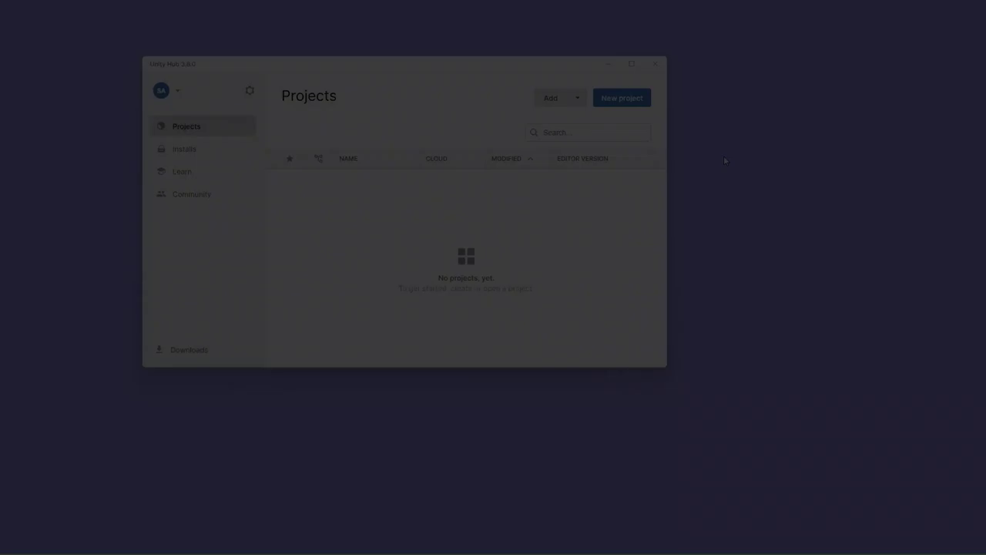
Start a new 3D Built-In Render Pipeline project named ProjectWindmill.
left_click(621, 99)
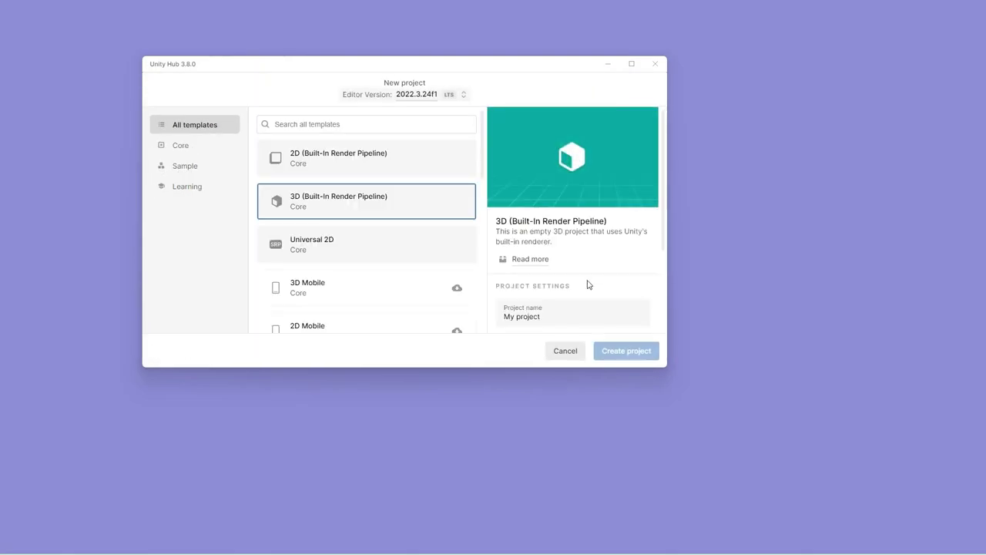
scroll(587, 284, "down", 1)
left_click(562, 266)
left_click_drag(561, 266, 486, 262)
type("Pro")
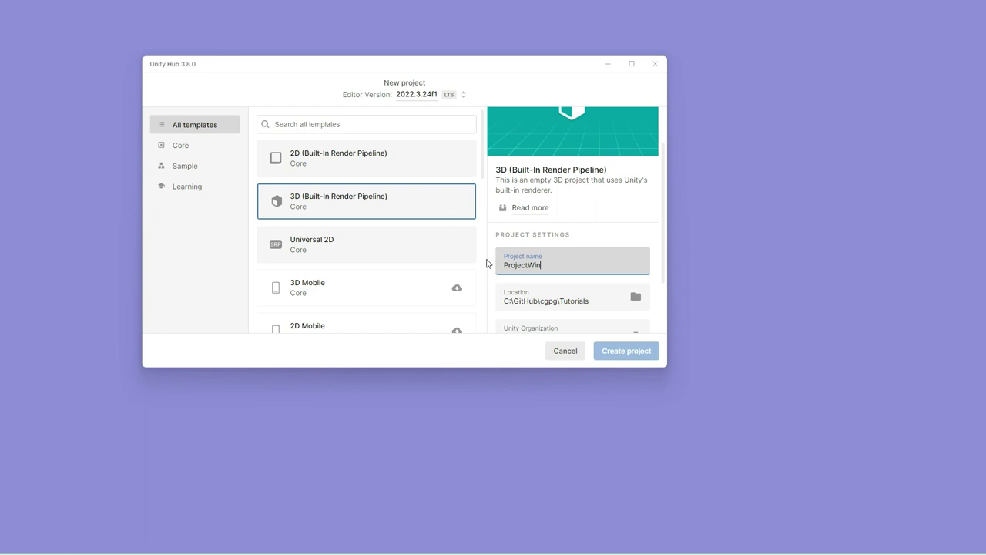
Set the project location to the gamdev-unity folder inside GitHub.
left_click(539, 299)
left_click(248, 85)
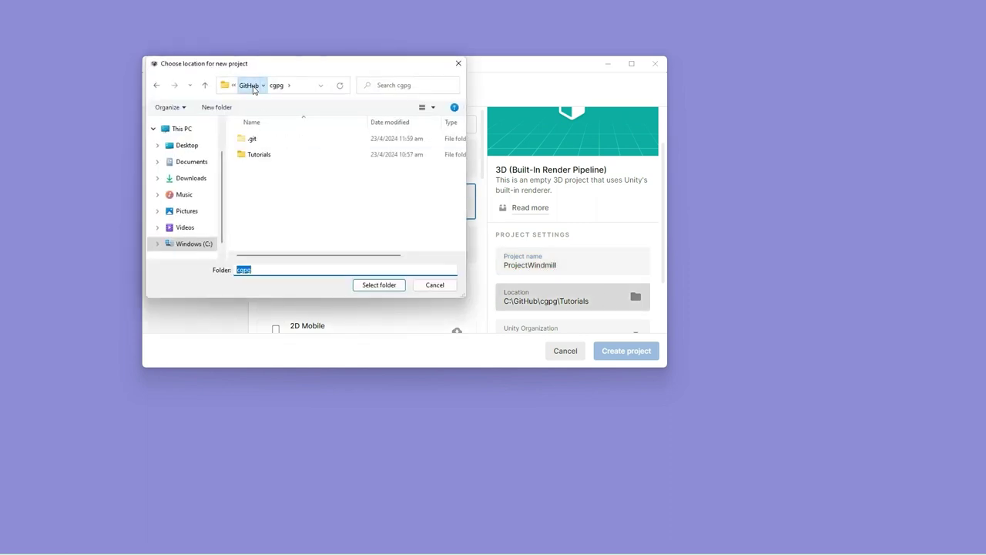
left_click(248, 84)
scroll(278, 193, "down", 3)
left_click(275, 210)
left_click(378, 284)
Choose the organization and create the ProjectWindmill project.
scroll(546, 291, "down", 1)
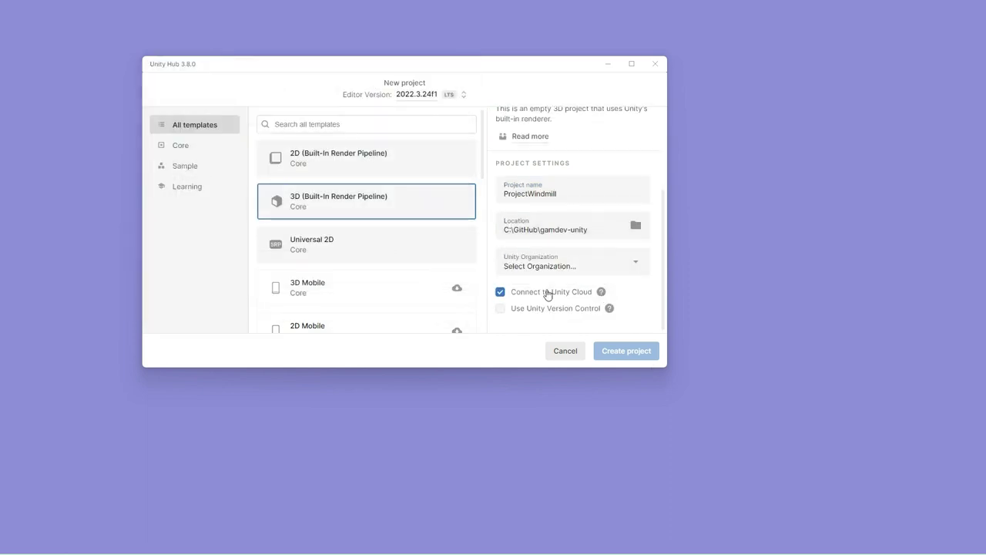
left_click(570, 263)
left_click(554, 288)
left_click(618, 351)
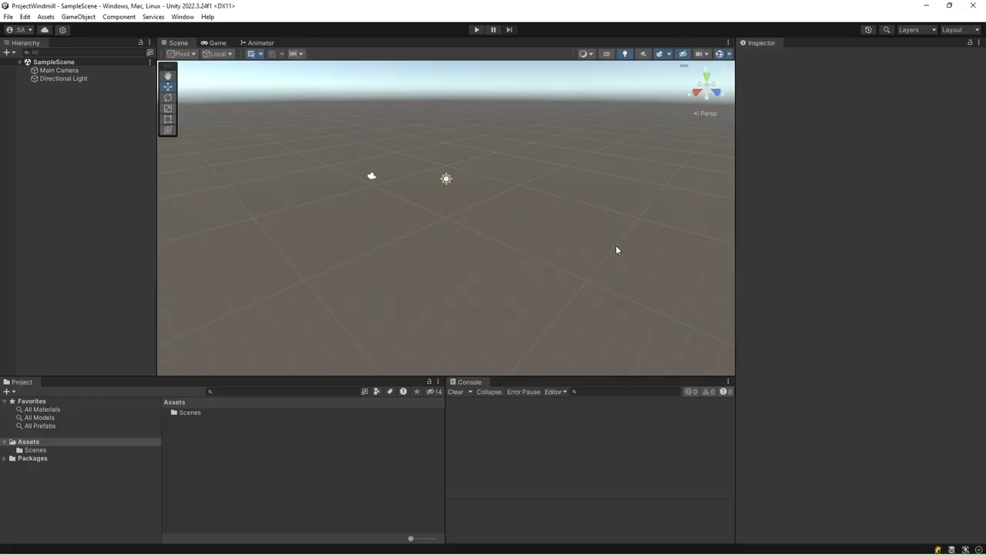
Add an empty GameObject to SampleScene from the Hierarchy, then deselect it.
right_click(68, 136)
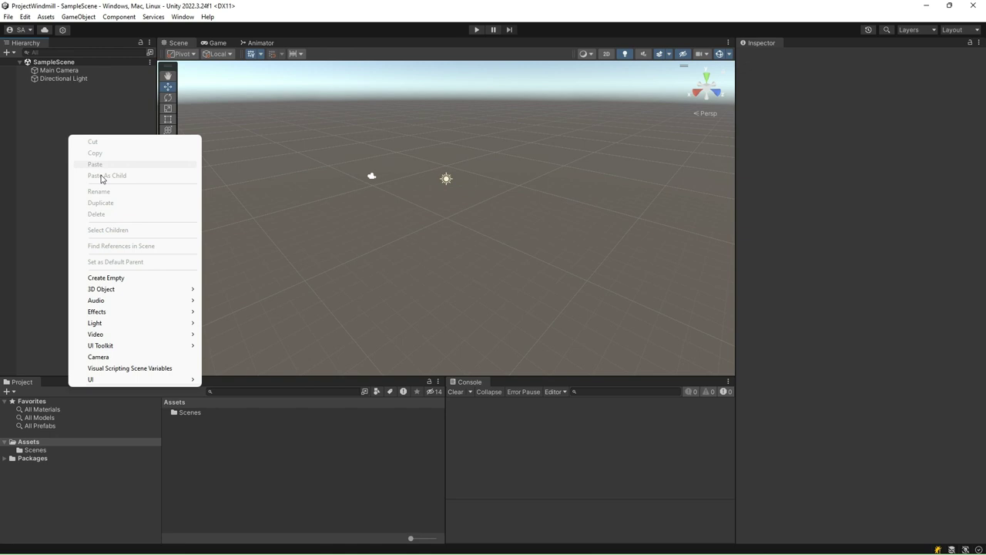
left_click(115, 278)
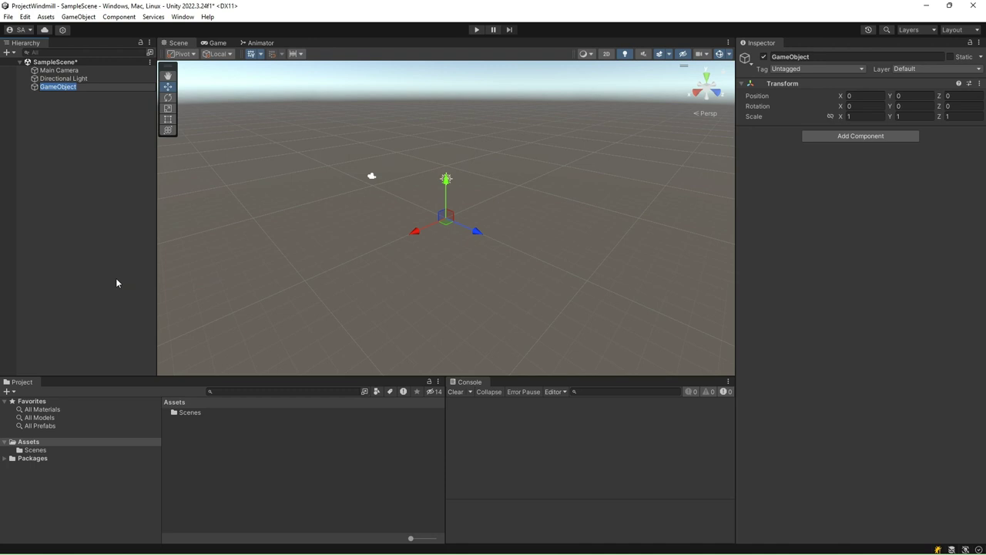
left_click(116, 283)
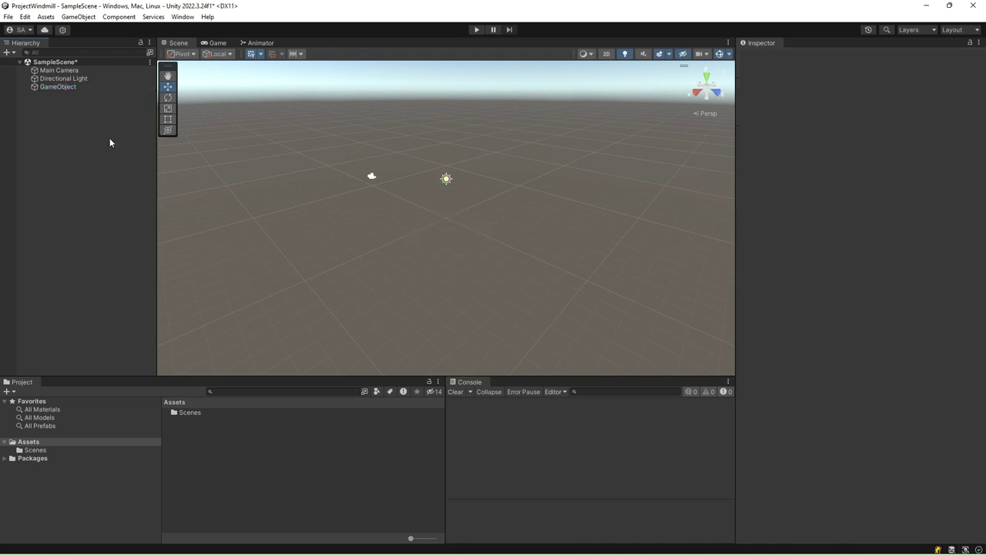
Rename the empty GameObject to Windmill.
left_click(66, 87)
right_click(66, 88)
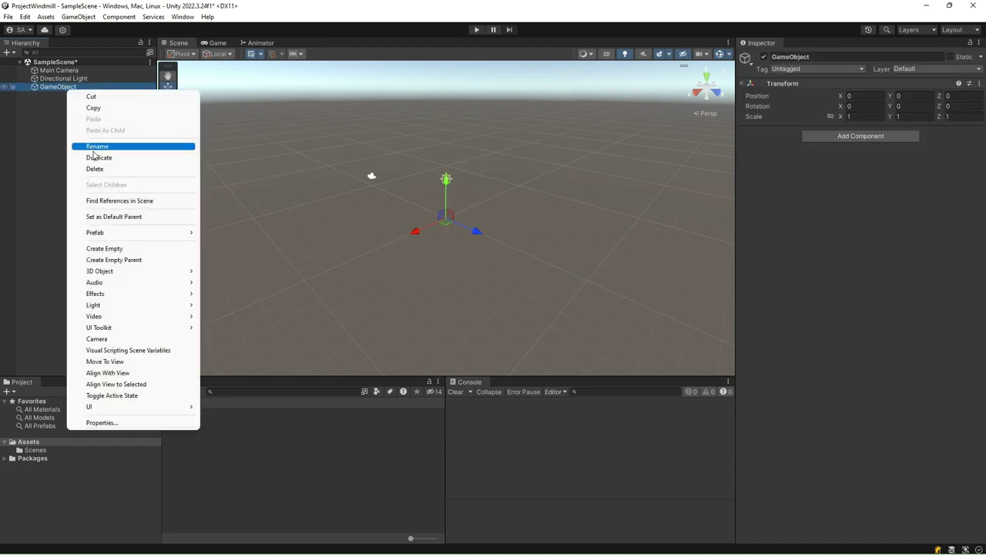
left_click(96, 147)
type("Windmill")
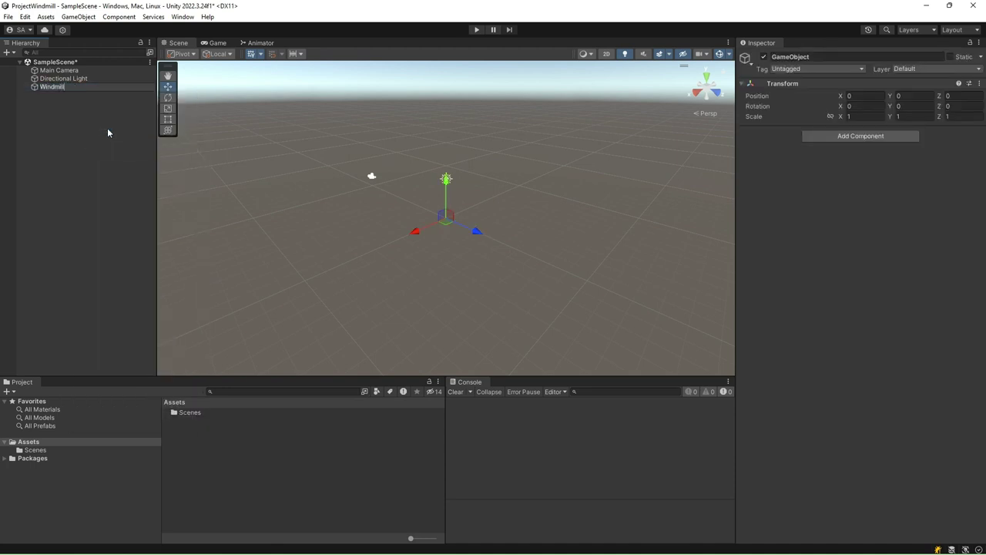
key("Return")
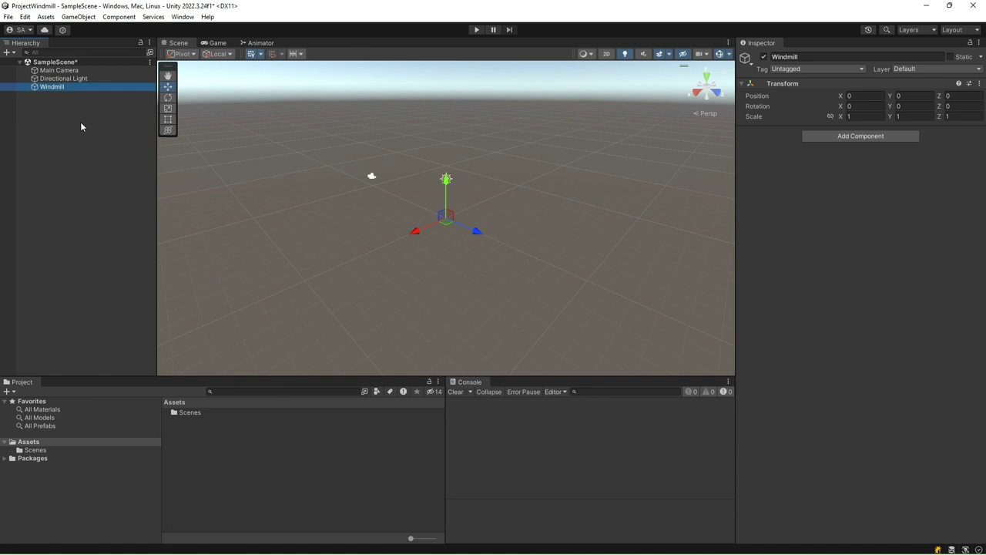
Add a sample sphere, capsule and plane to the scene.
right_click(59, 183)
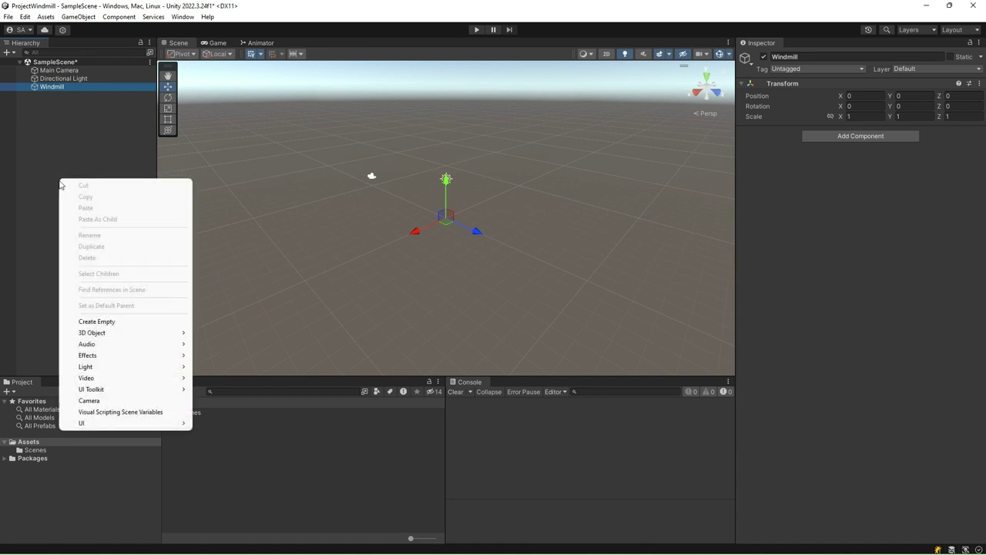
mouse_move(117, 334)
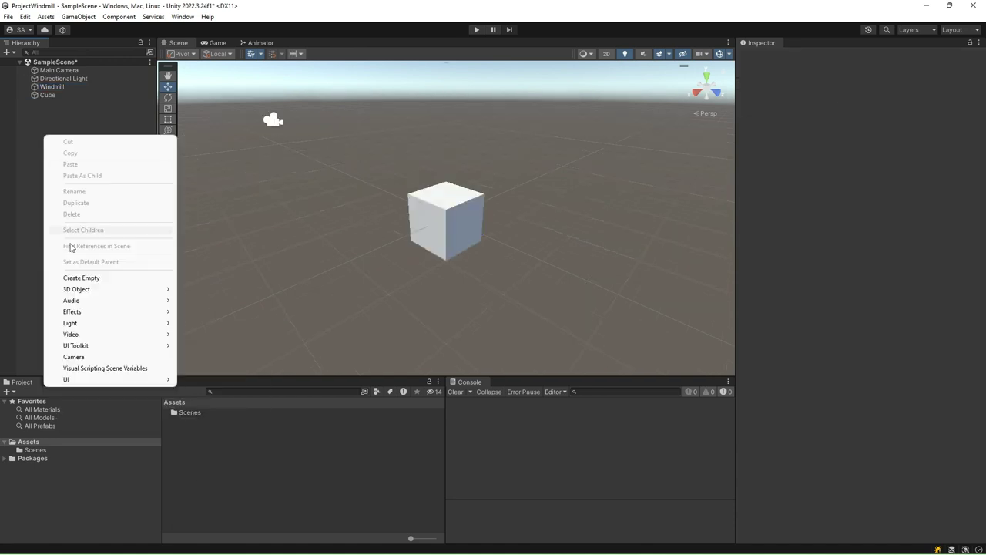
mouse_move(108, 289)
left_click(212, 300)
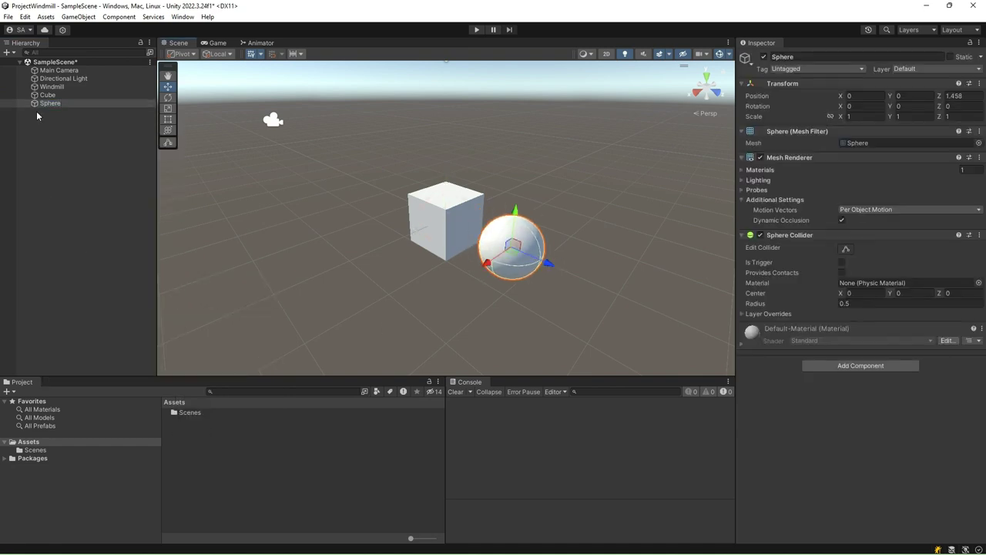
right_click(44, 128)
left_click(251, 308)
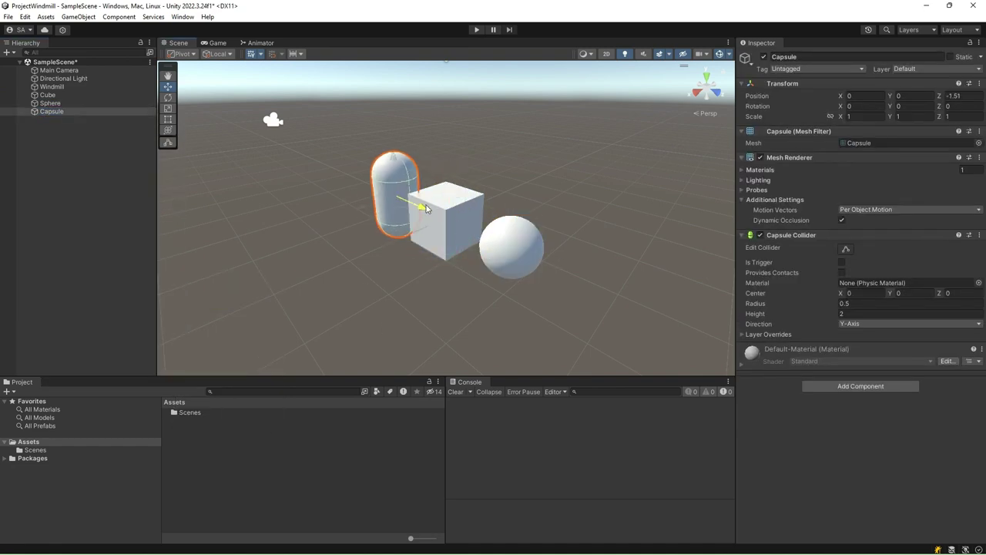
right_click(43, 144)
left_click(222, 342)
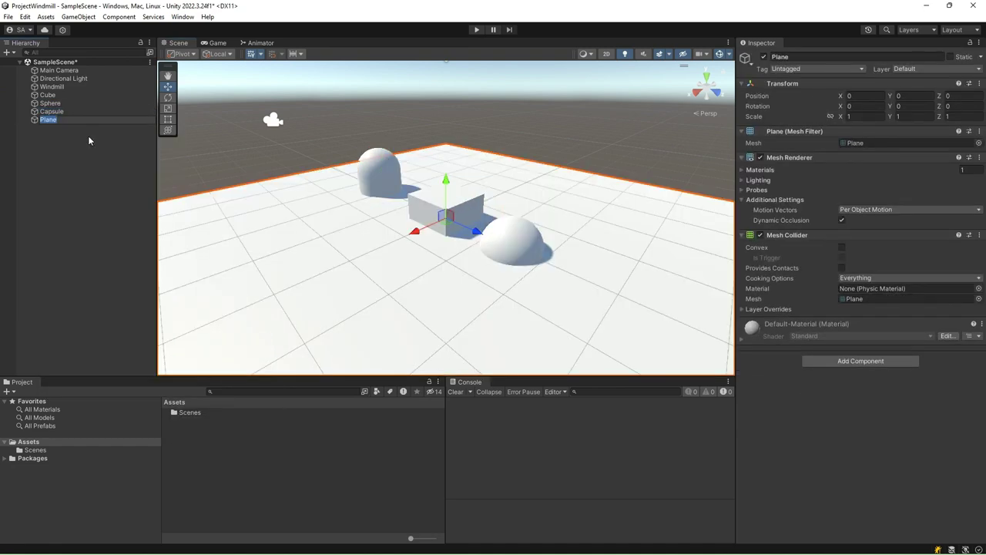
Add a sample quad, shifted along Z, and a sample cylinder to the scene.
right_click(51, 141)
left_click(199, 349)
left_click_drag(505, 242, 586, 266)
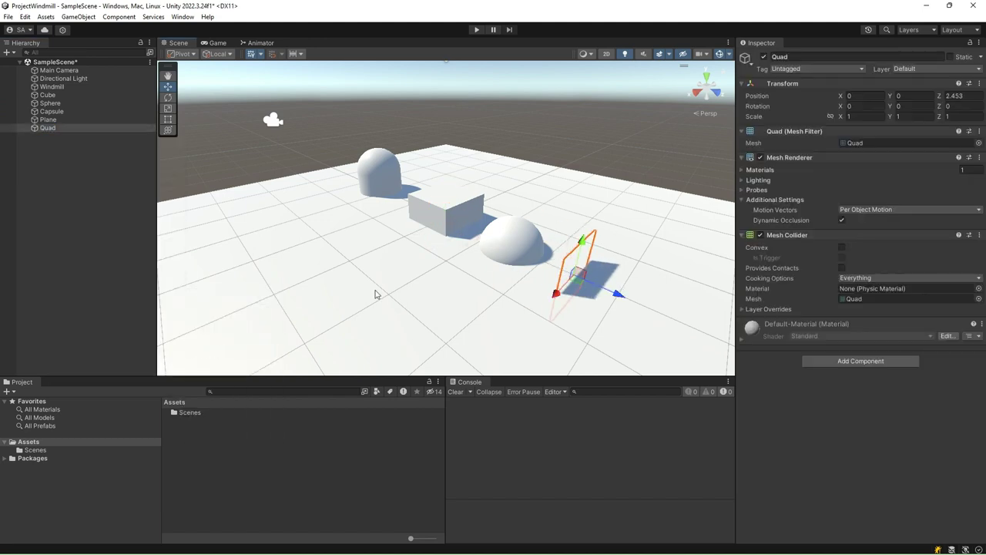
scroll(562, 315, "up", 3)
right_click(77, 176)
mouse_move(108, 327)
left_click(255, 365)
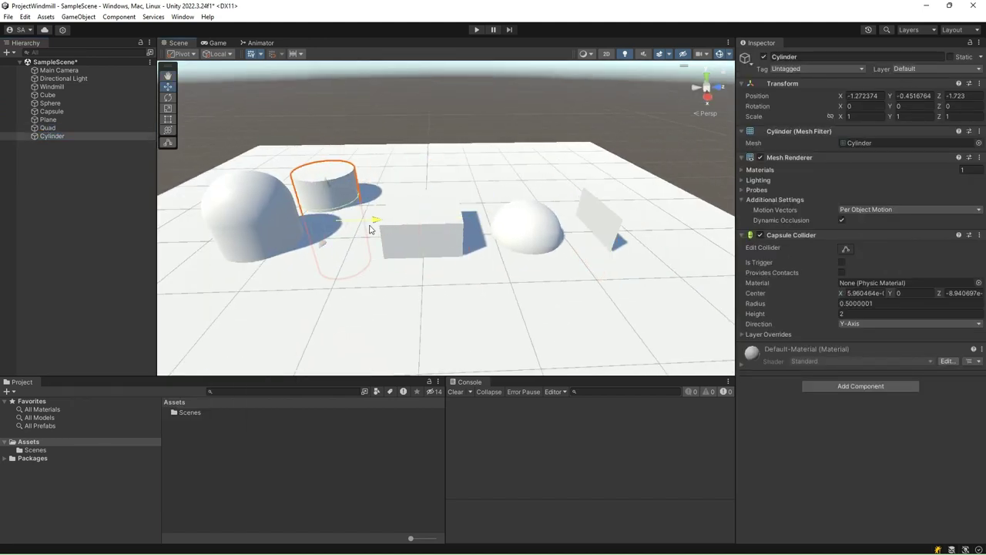
Select all the sample primitives from Cube through Cylinder.
left_click(331, 188)
left_click(416, 154)
left_click(47, 95)
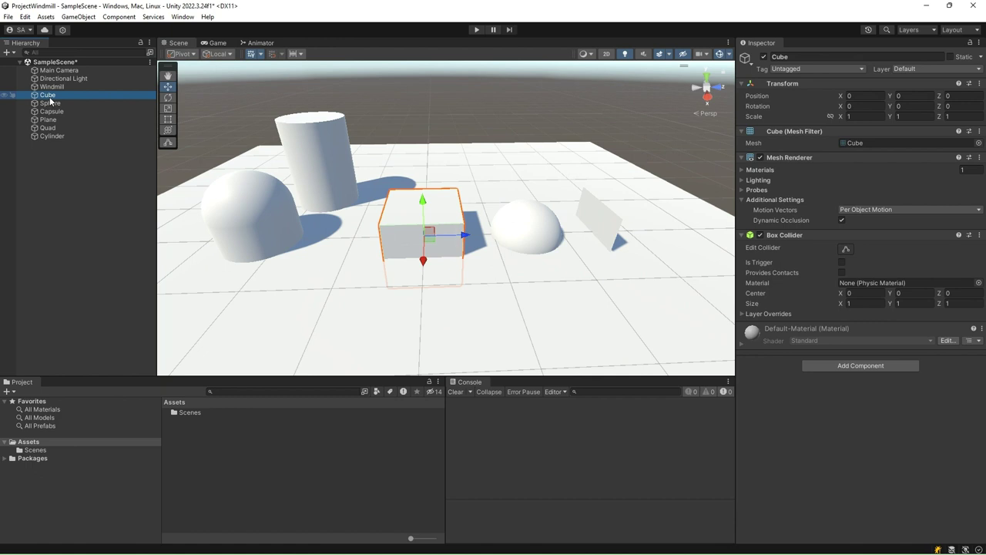
left_click(57, 136, "shift")
Delete the six sample primitives and add a new plane.
key("Delete")
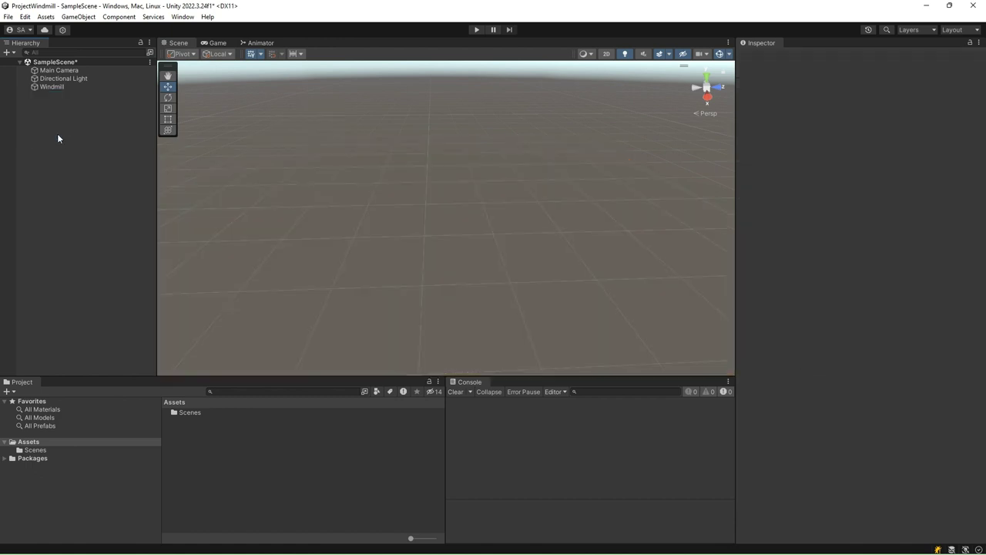
right_click(69, 129)
mouse_move(121, 283)
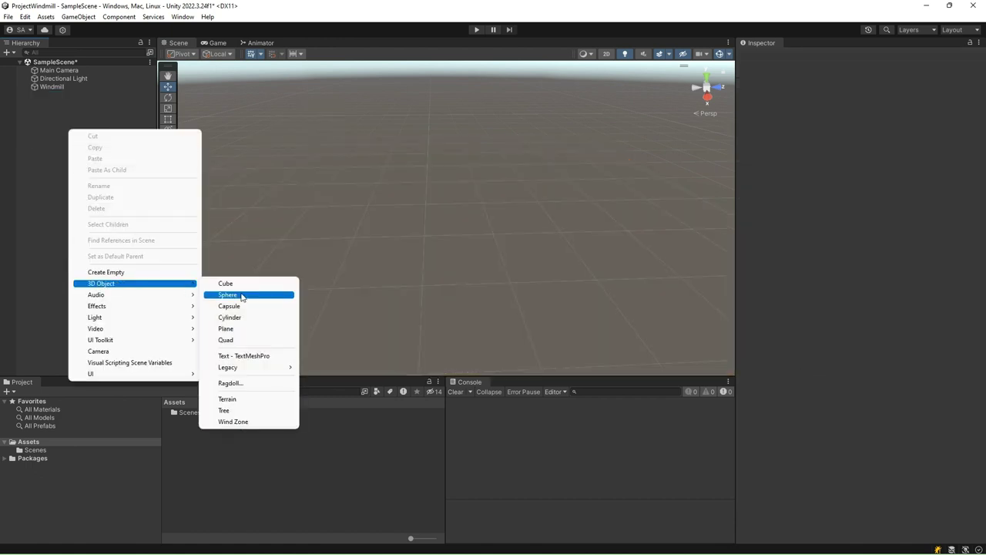
left_click(237, 328)
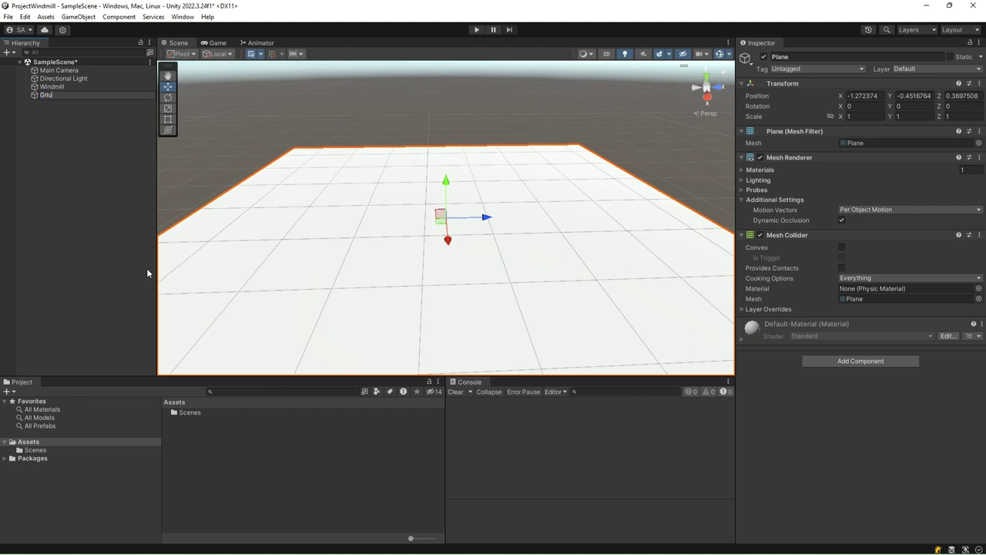
Name the plane Ground and reset its Transform to the origin.
type("Ground")
key("Return")
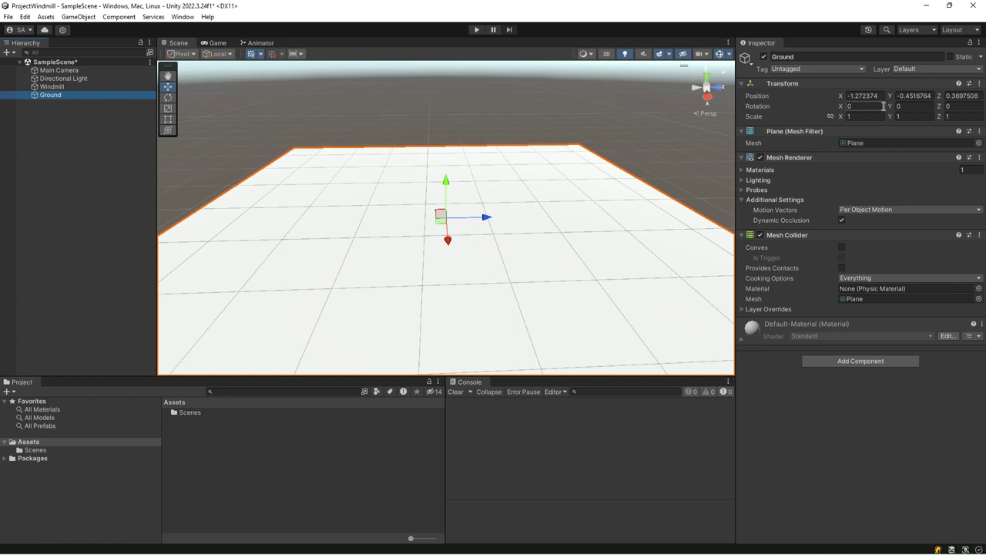
left_click(979, 83)
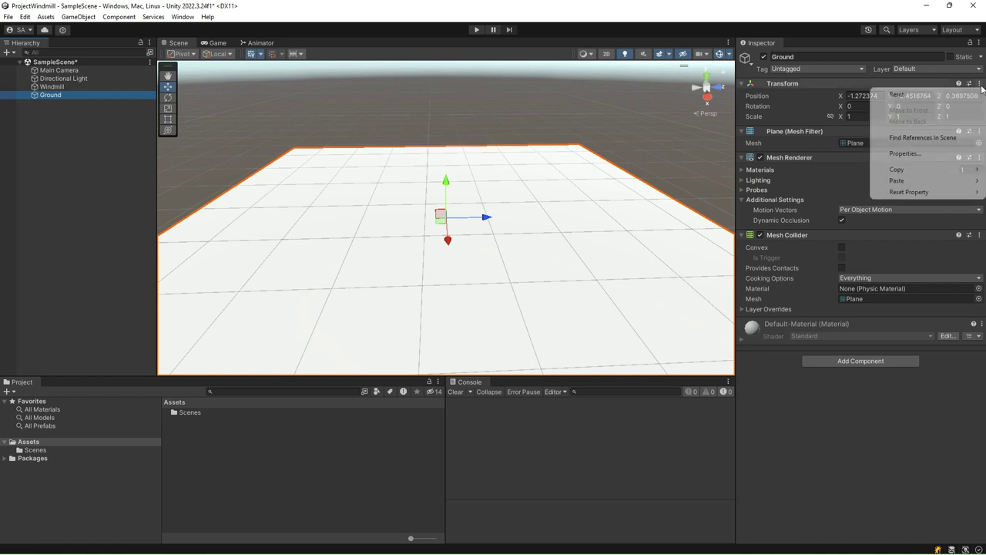
left_click(900, 95)
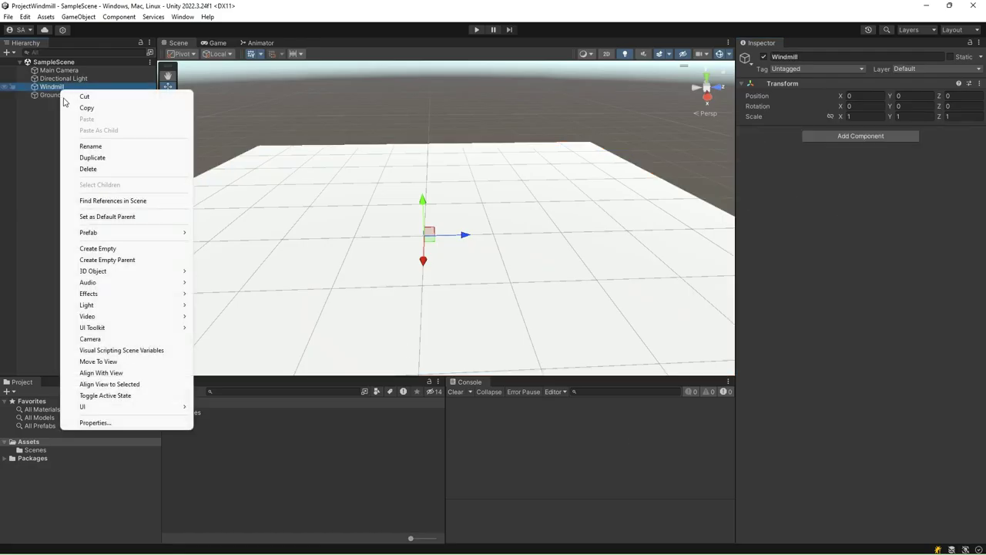
Add a cylinder named Base under Windmill.
mouse_move(121, 271)
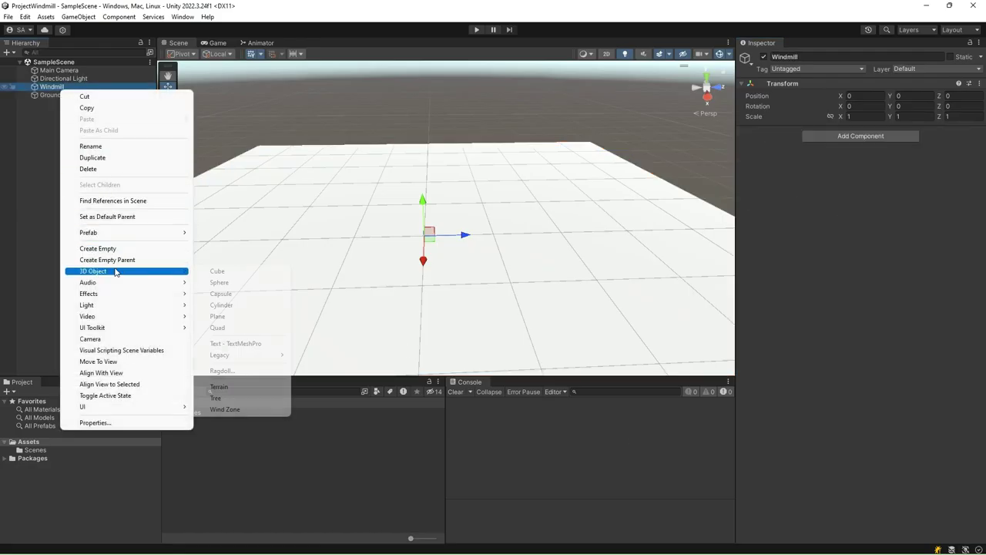
left_click(235, 305)
type("Base")
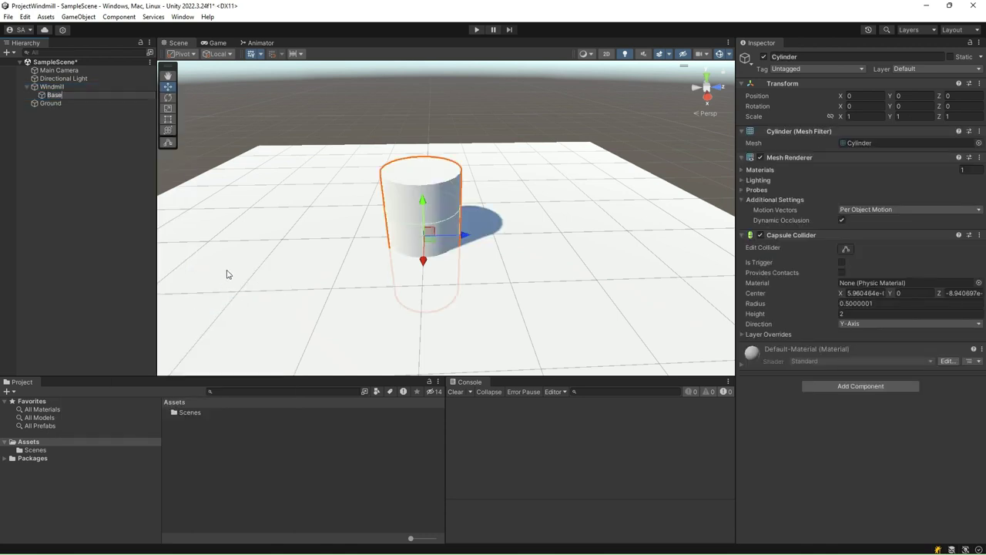
key("Return")
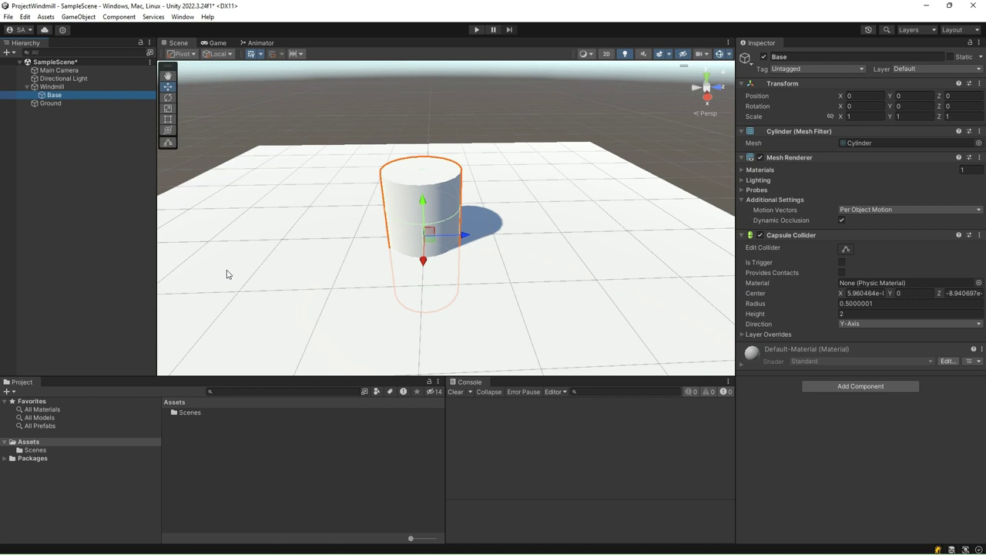
Scale Base to 3 × 0.2 × 3, raise it to Position Y 0.2, and save the scene.
left_click(866, 116)
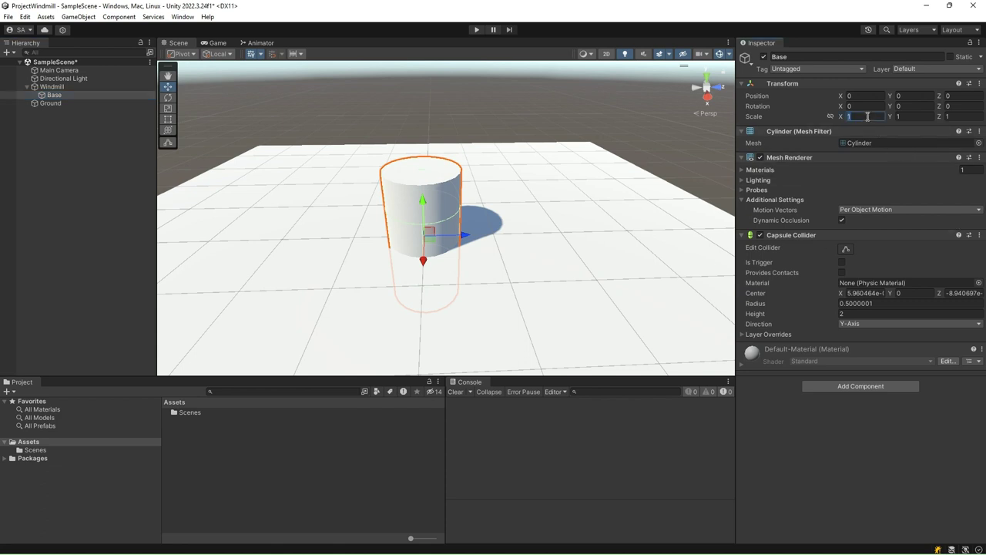
type("3")
left_click(963, 117)
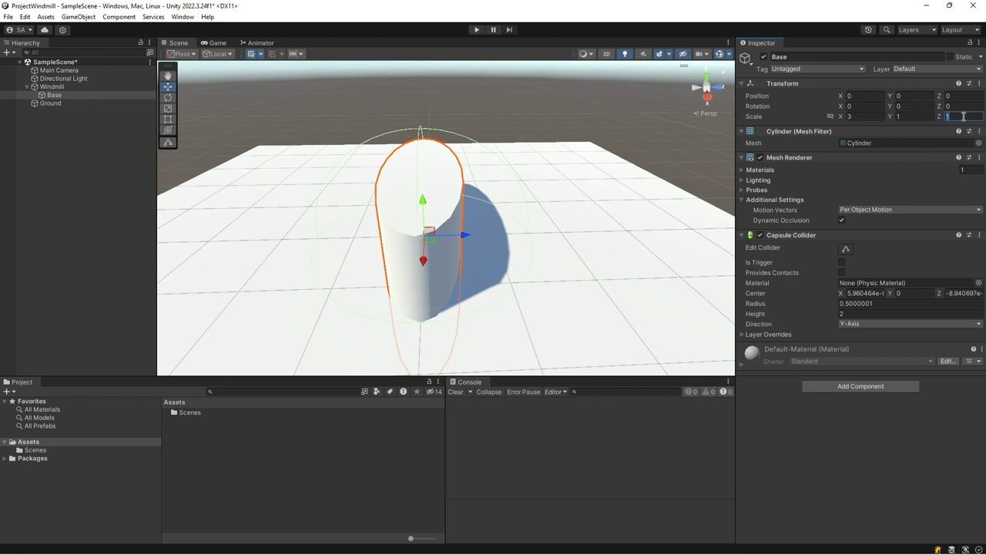
type("3")
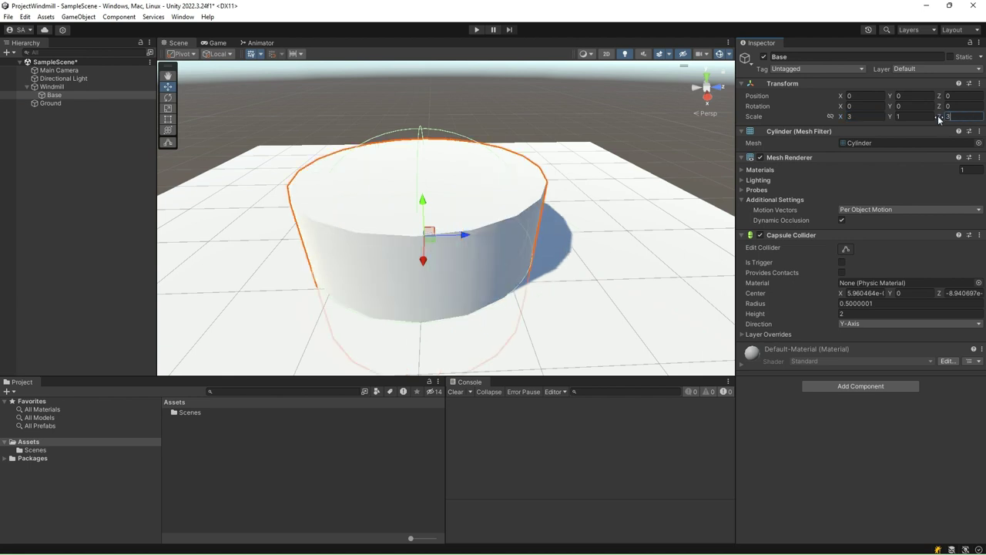
left_click(924, 116)
type("0.2")
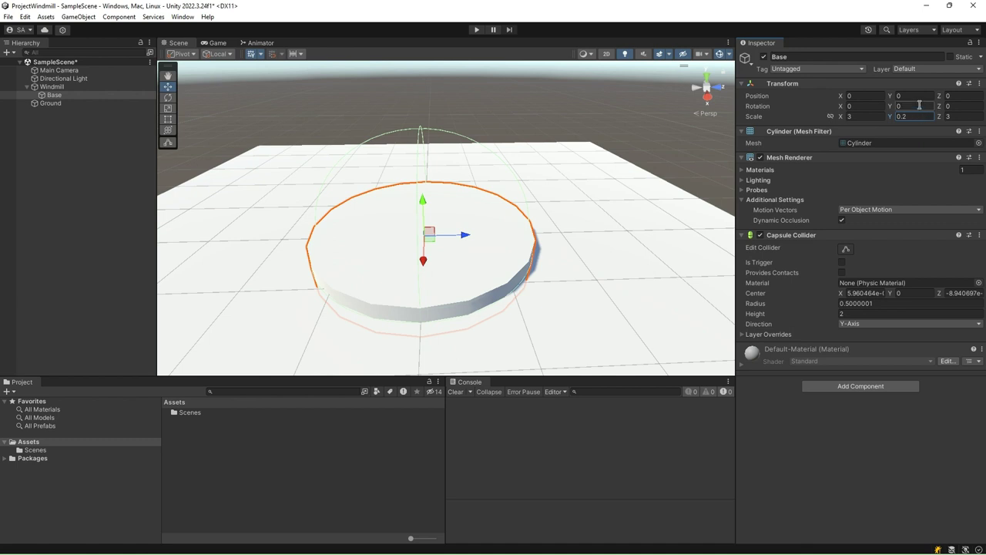
left_click(918, 96)
type("0.2")
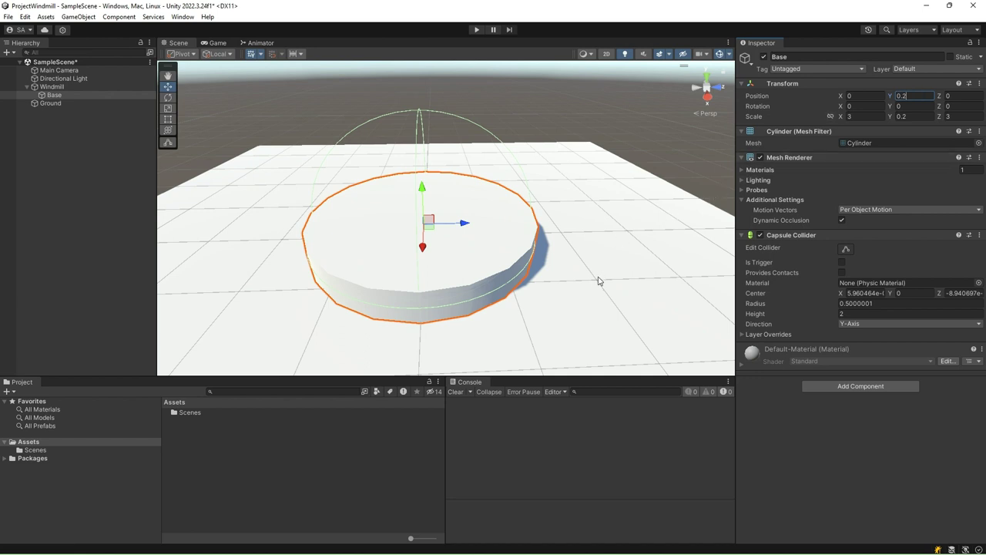
key("ctrl+s")
left_click(99, 149)
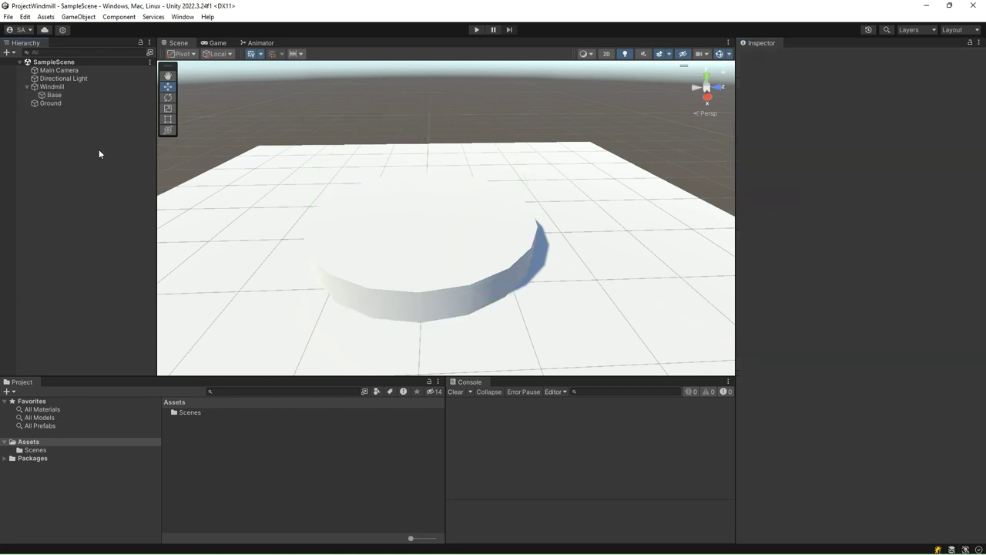
Add a second cylinder under Windmill, reset its Transform, and name it Base.
right_click(56, 85)
mouse_move(108, 267)
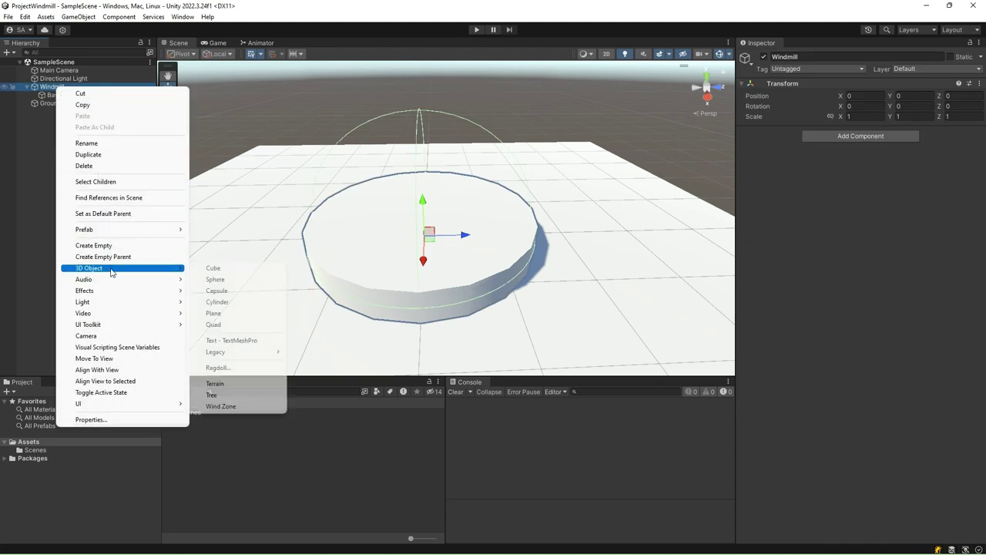
left_click(232, 301)
right_click(870, 84)
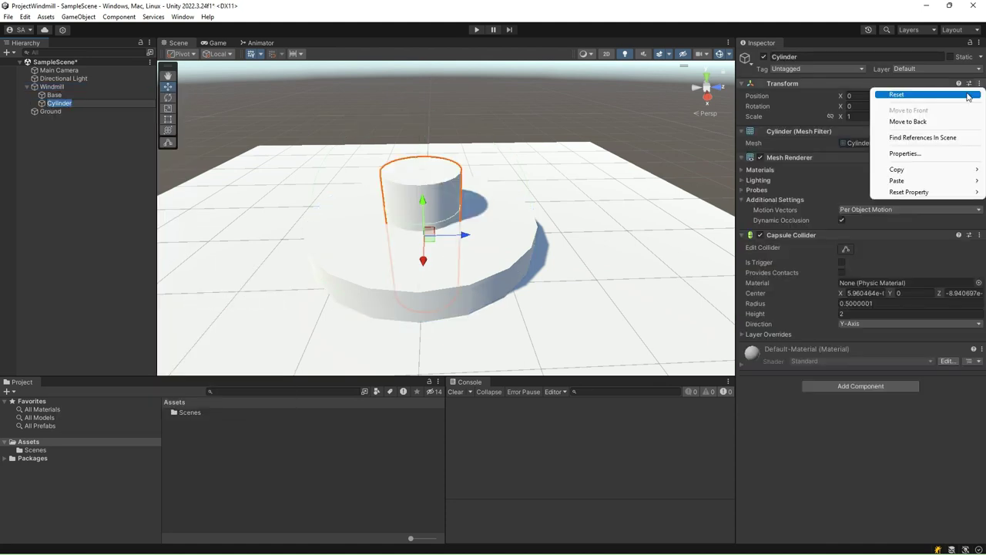
left_click(61, 107)
left_click(59, 104)
type("Base")
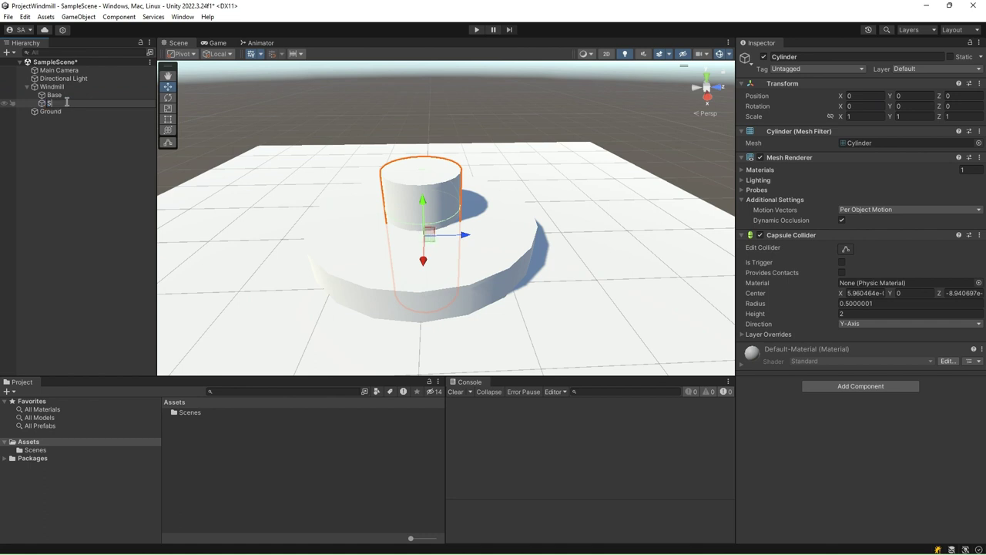
key("Return")
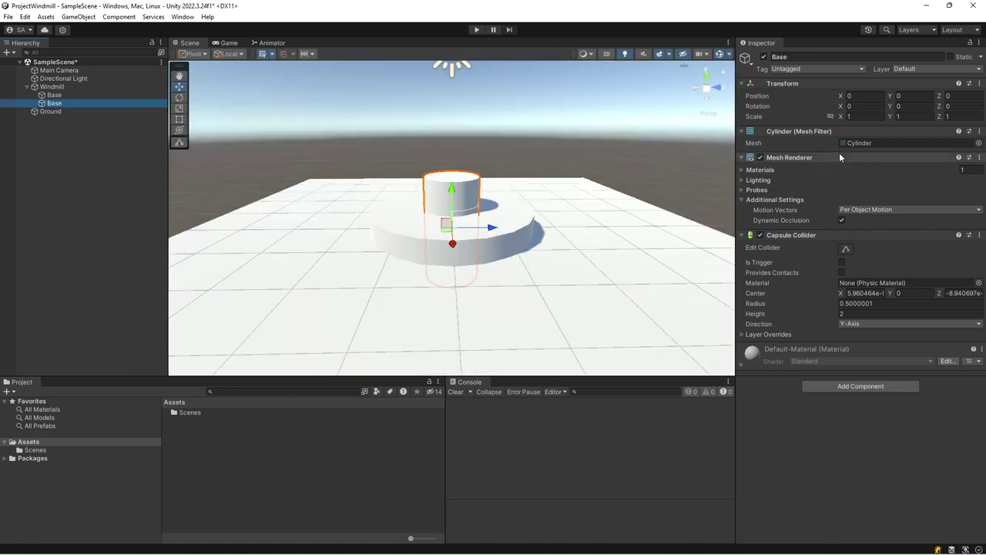
Scale the column to 0.5 × 10 × 0.5, set Position Y 10, and frame it.
left_click(863, 116)
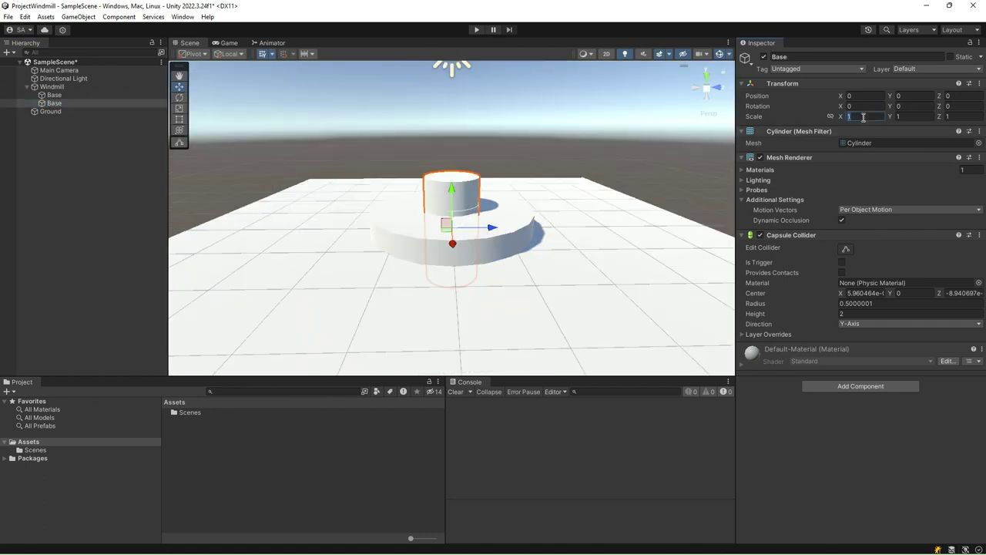
type("0.5")
left_click(955, 116)
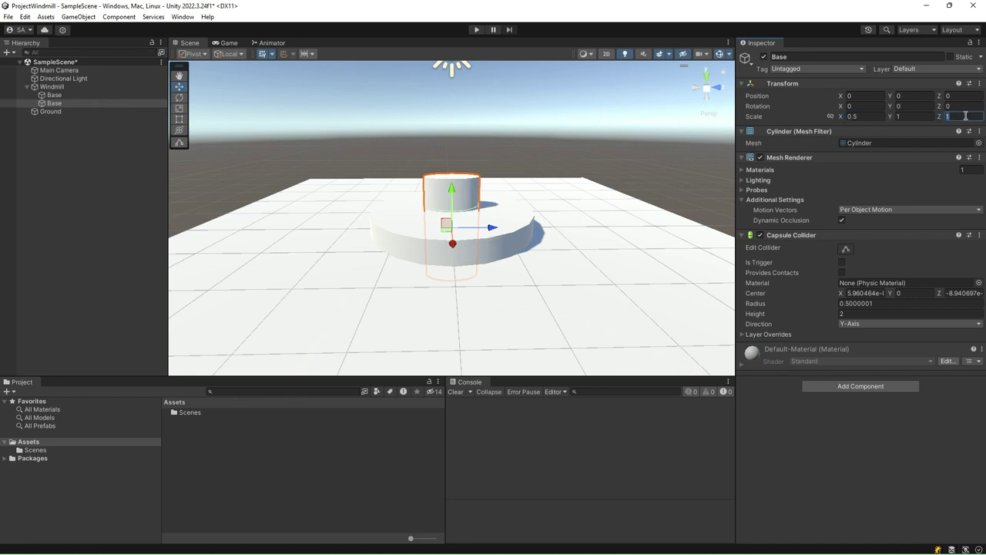
type("0.5")
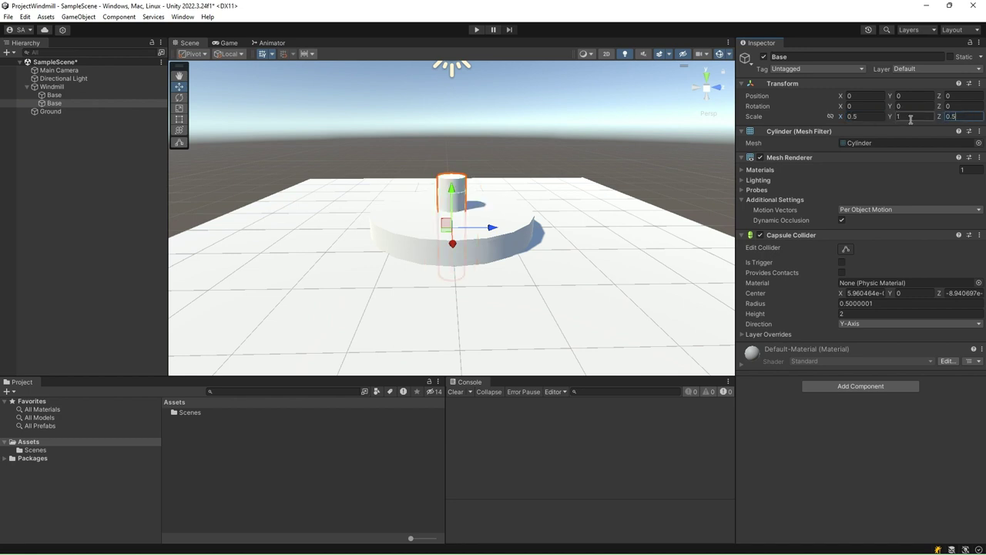
left_click(910, 116)
type("10")
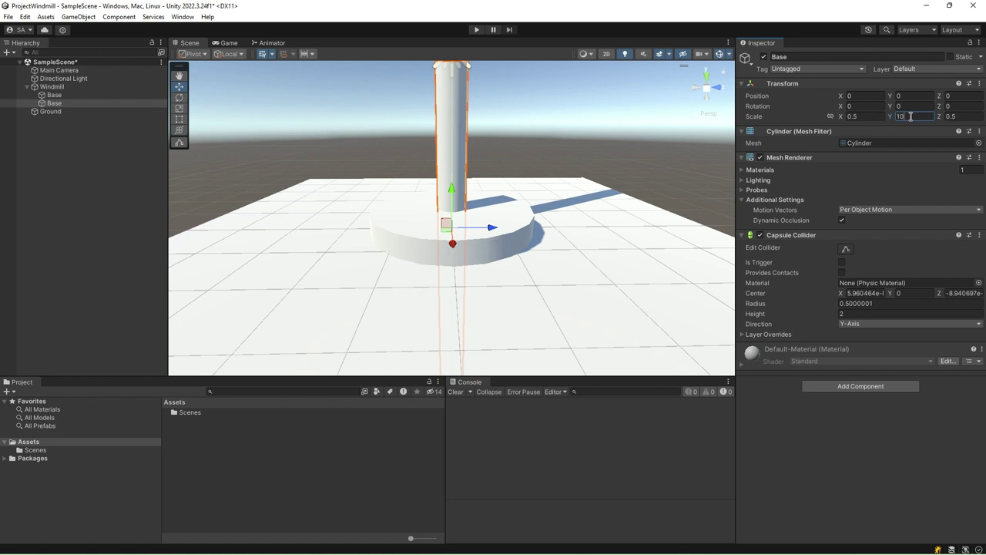
left_click(918, 97)
type("10")
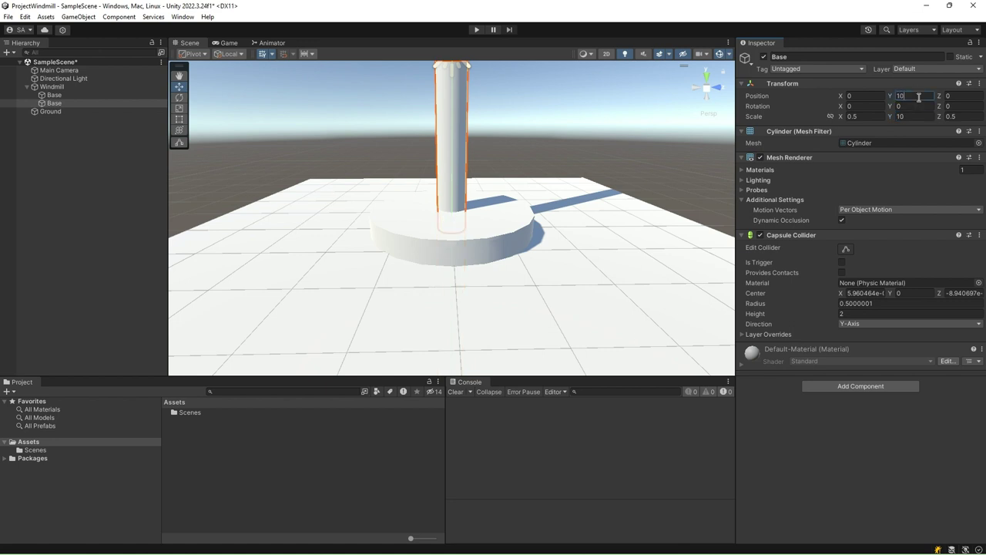
scroll(475, 247, "down", 5)
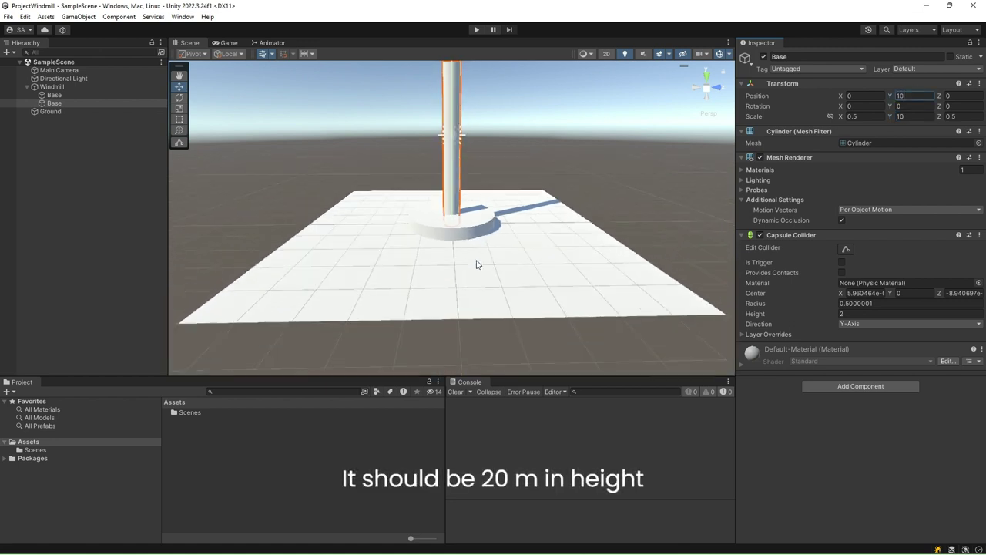
left_click(77, 103)
key("f")
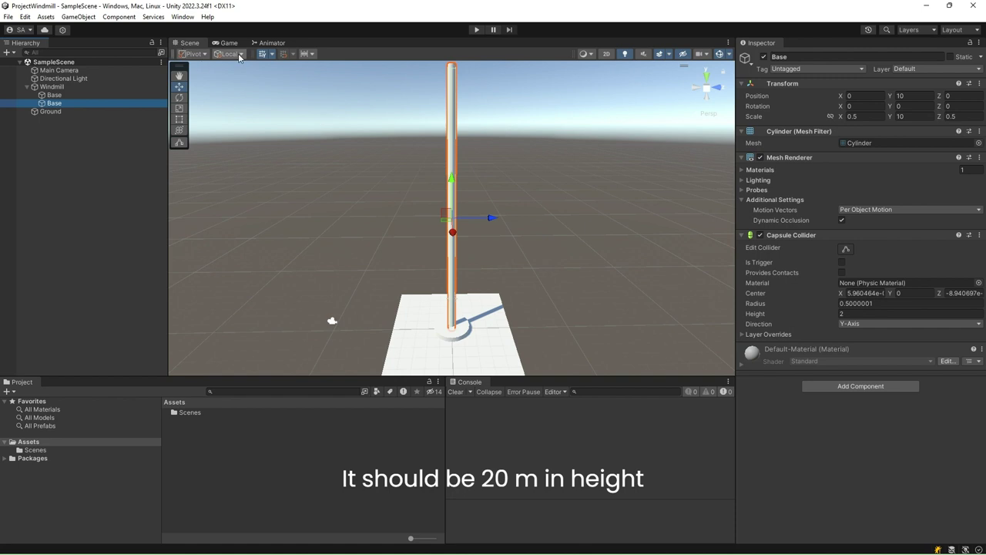
In the Game view, move the Main Camera to Position Y 12 and Z -30.
left_click(229, 42)
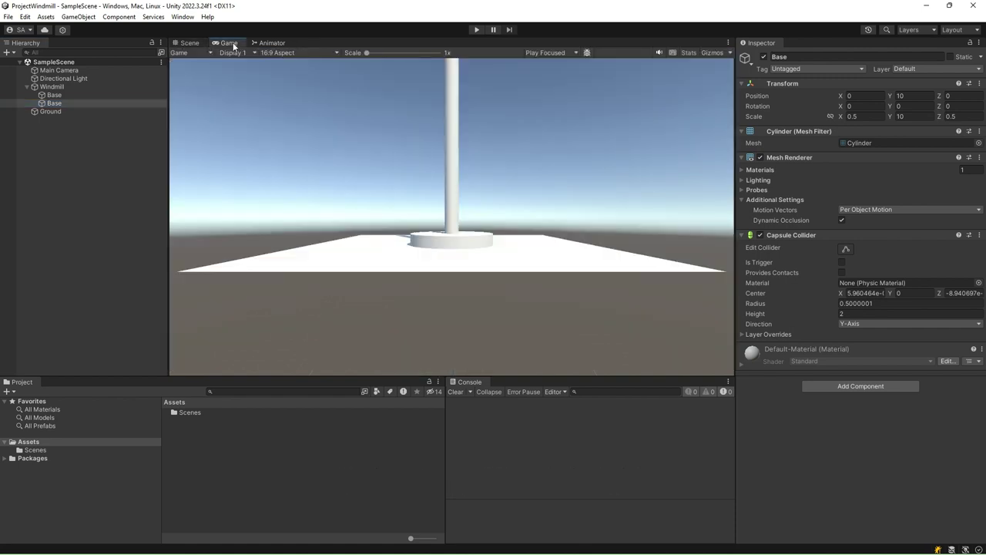
left_click(58, 70)
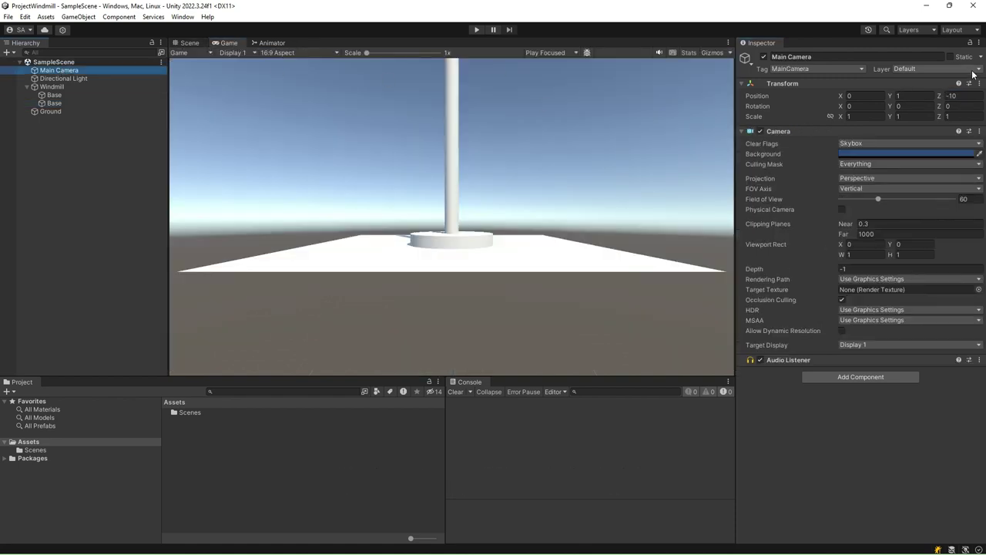
left_click(965, 94)
type("-25")
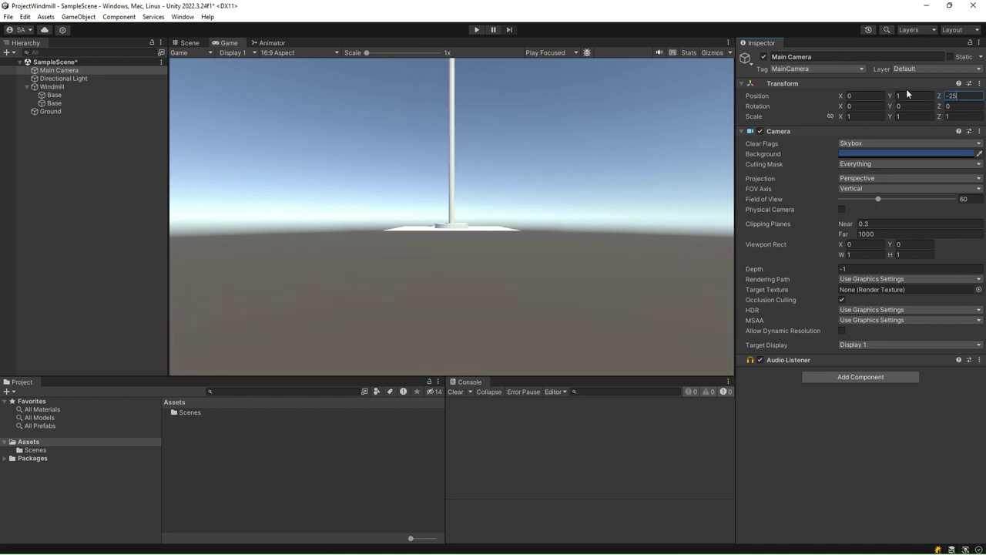
left_click(912, 94)
type("12")
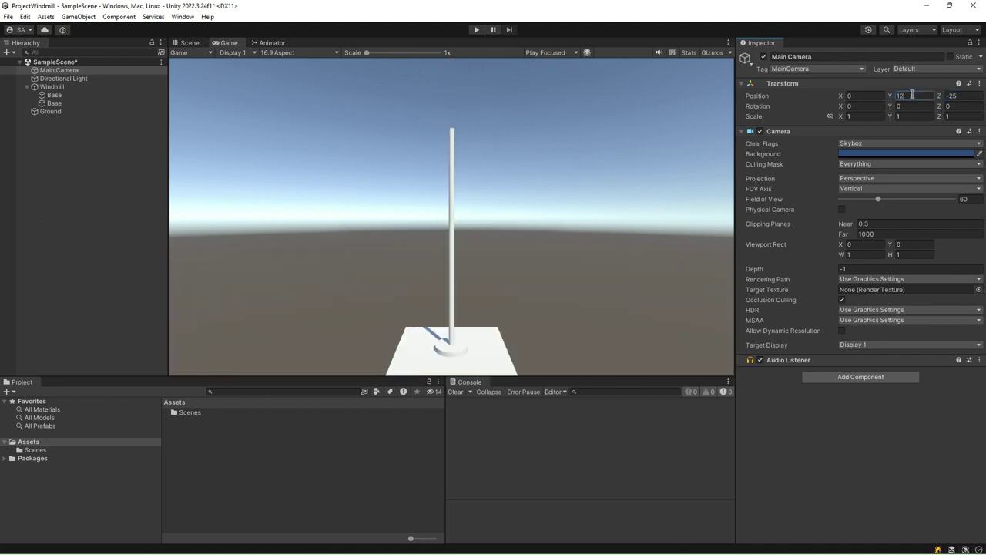
left_click(972, 96)
type("-30")
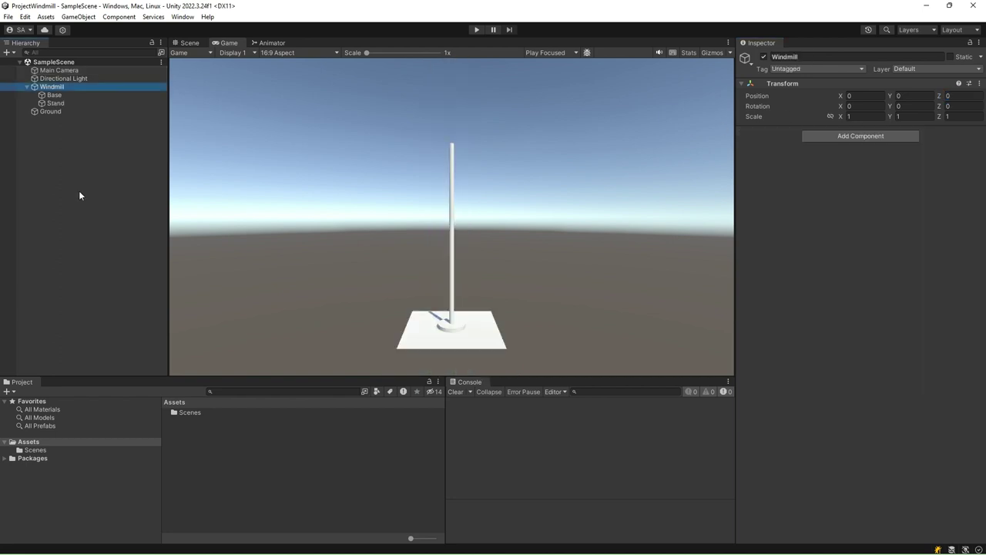
Create an empty Rotor child under Windmill at Position Y 20.25 and frame it.
left_click(189, 43)
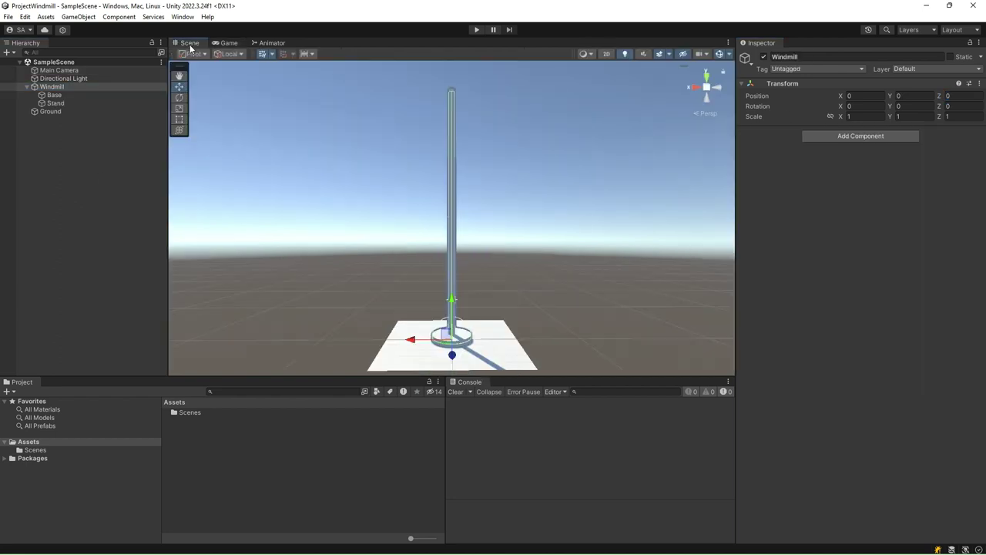
right_click(58, 88)
left_click(123, 242)
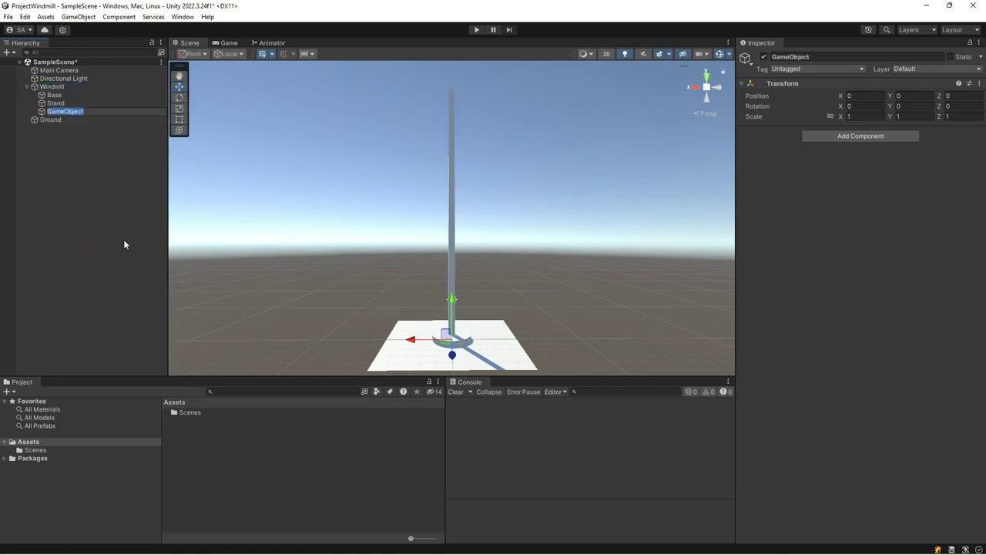
type("Rotor")
key("Return")
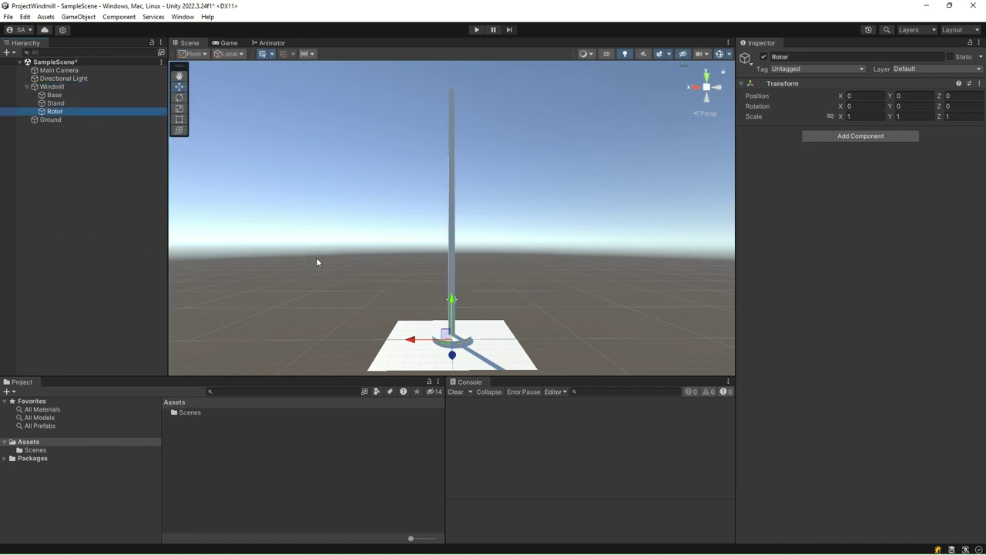
left_click(909, 95)
type("20.25")
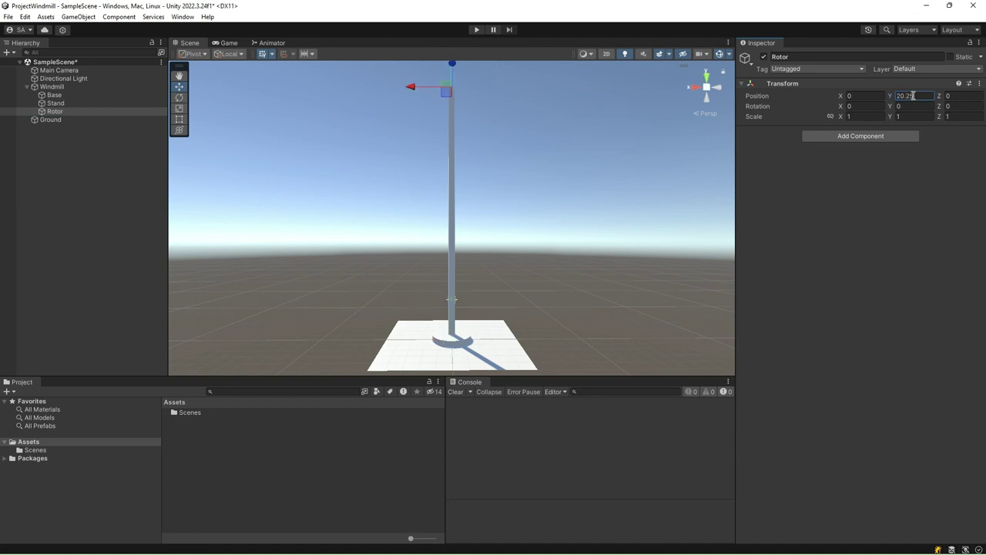
double_click(62, 112)
left_click_drag(440, 278, 292, 272, "alt")
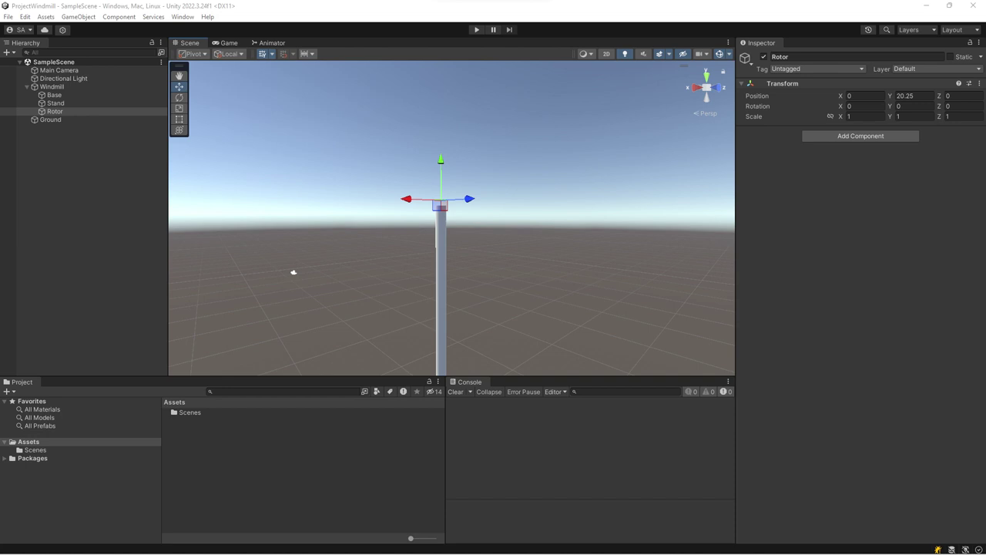
Add a Capsule hub under Rotor with Rotation X set to 90.
right_click(58, 112)
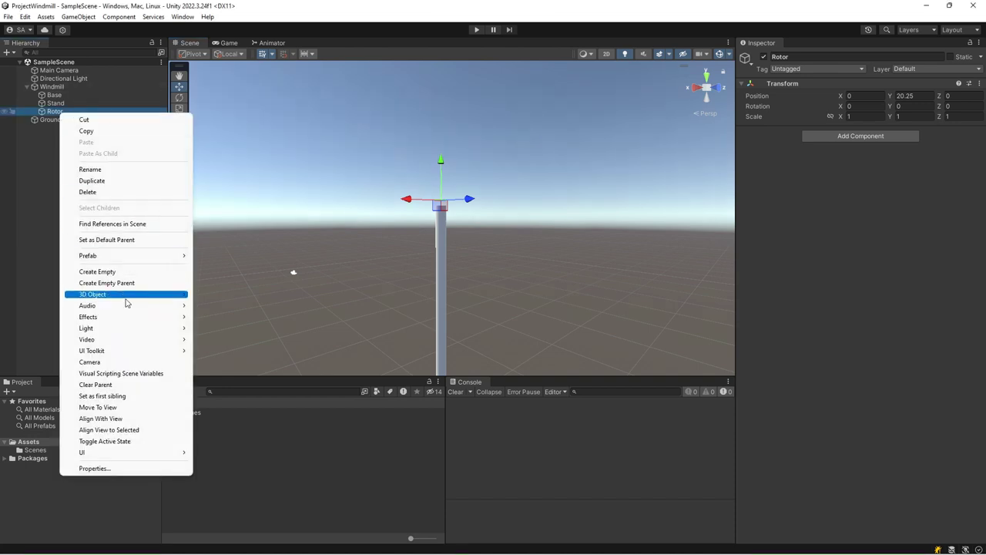
mouse_move(127, 304)
left_click(257, 314)
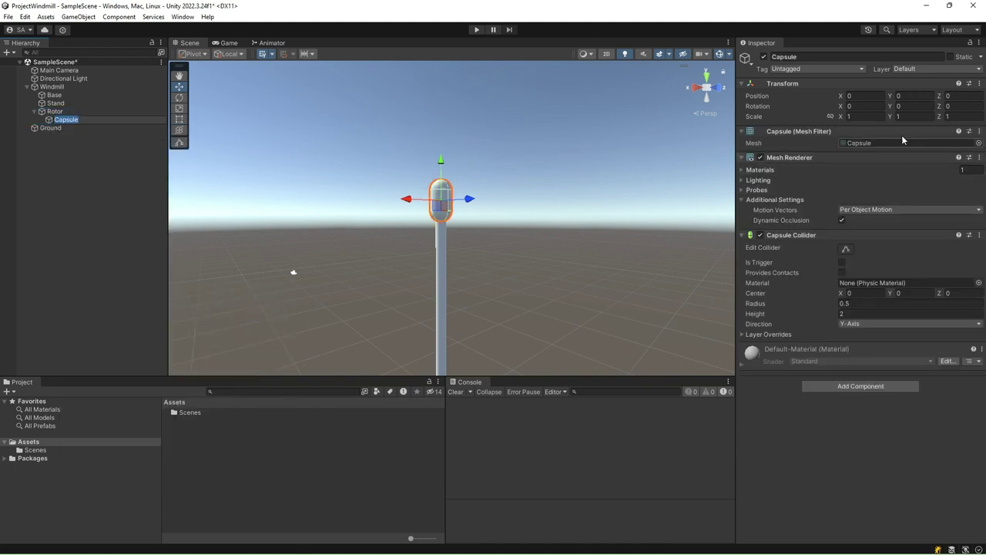
left_click(863, 105)
type("90")
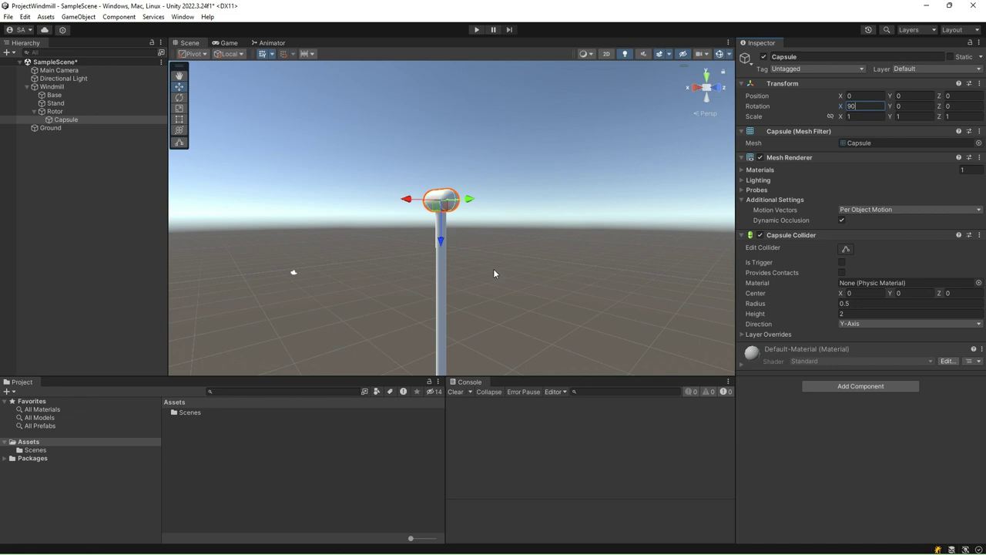
scroll(493, 273, "up", 5)
left_click_drag(493, 272, 574, 273, "alt")
scroll(521, 264, "down", 5)
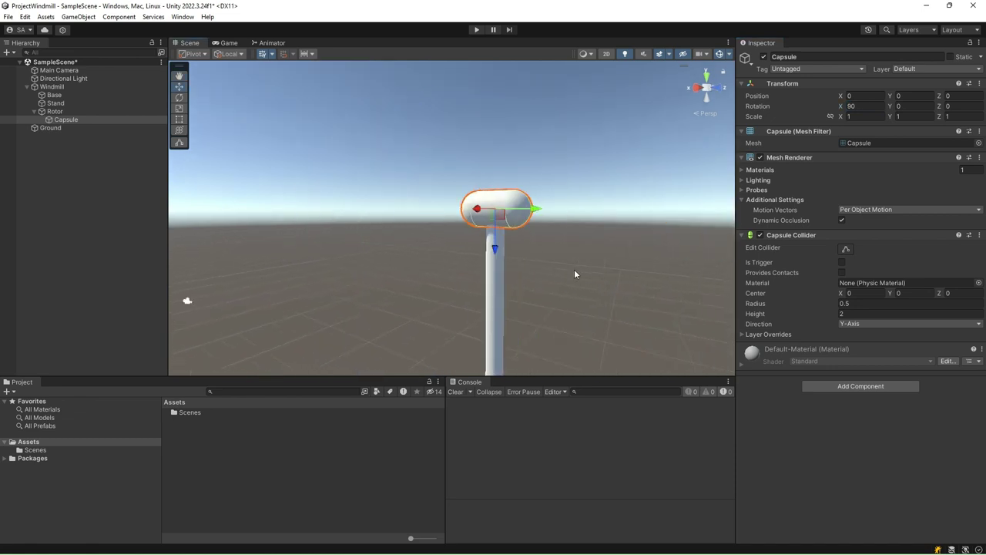
Create an empty object named Blade as a child of Rotor.
left_click(55, 111)
right_click(59, 111)
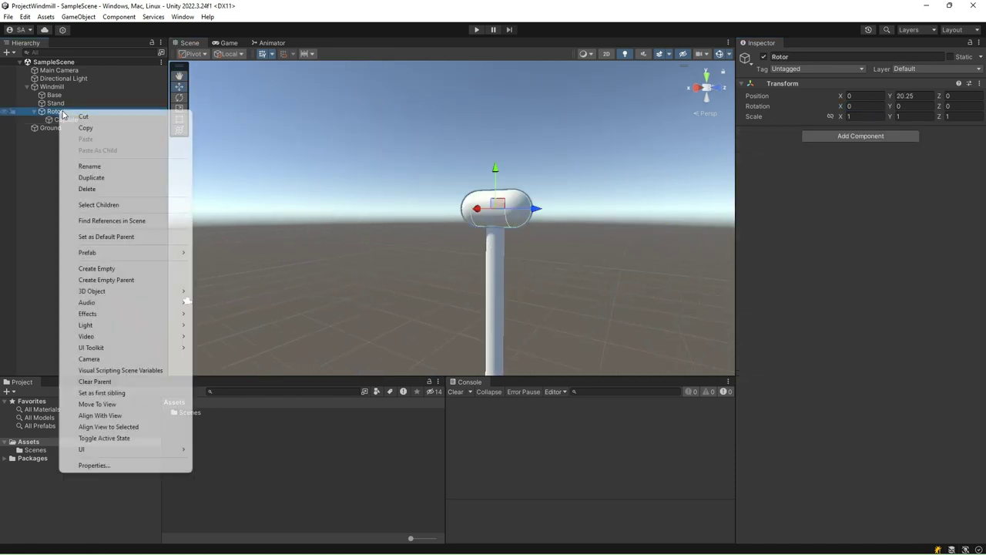
left_click(105, 267)
type("Blade")
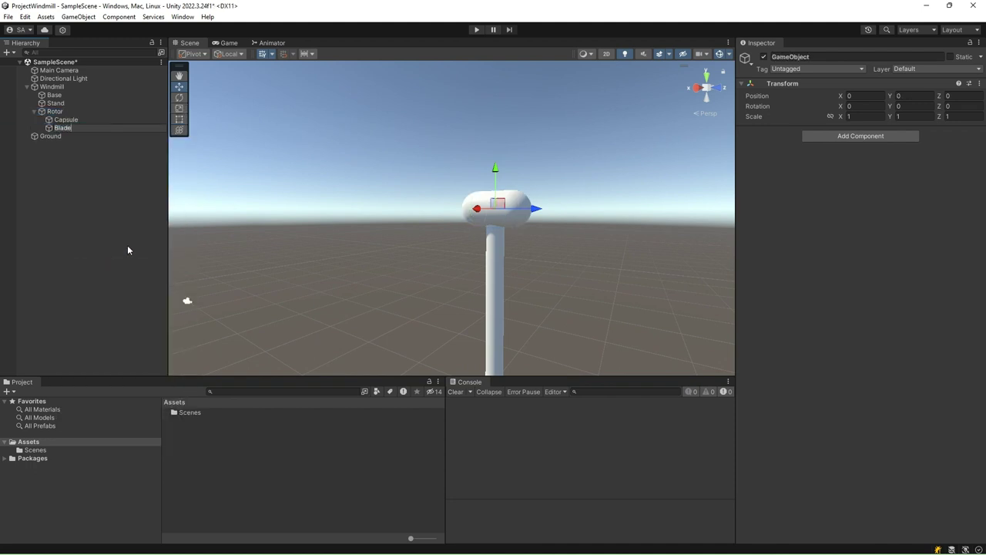
key("Return")
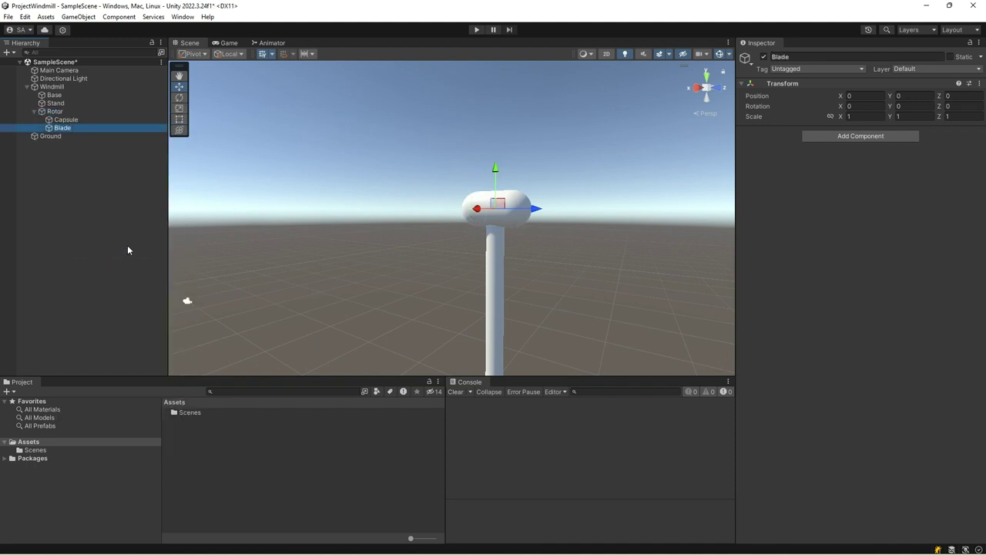
Add a cylinder under Blade scaled 0.1 × 0.25 × 0.1.
right_click(66, 129)
mouse_move(107, 312)
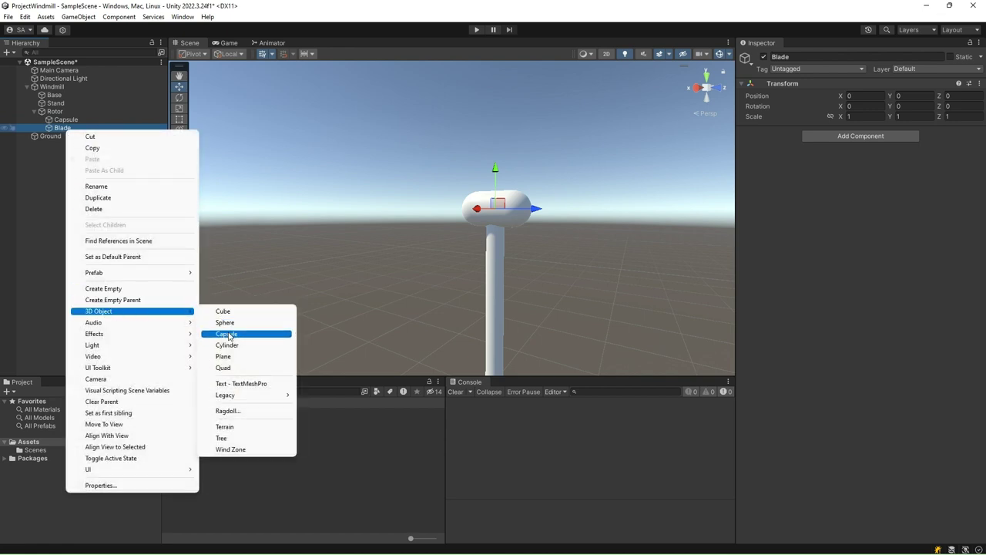
left_click(231, 344)
left_click(851, 116)
type("0.1")
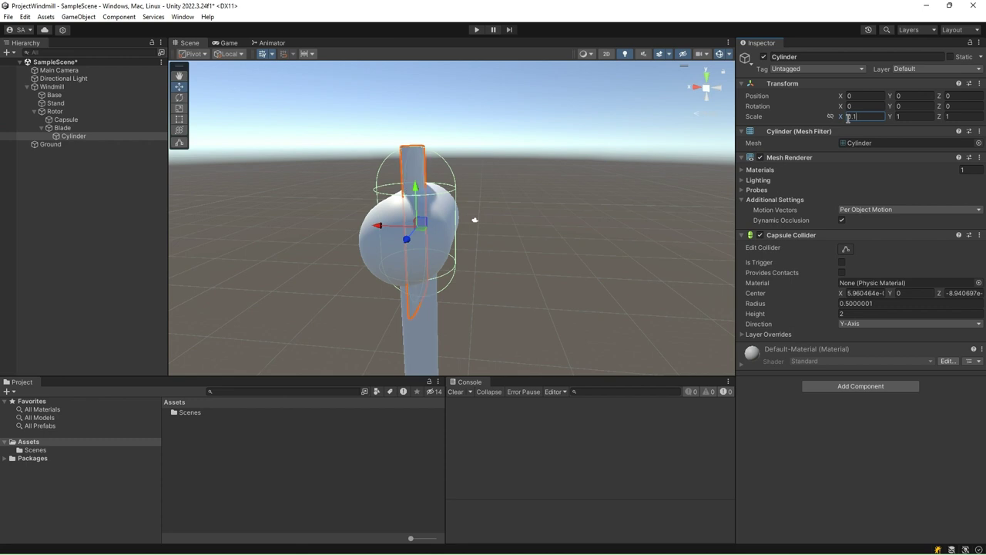
left_click(957, 115)
type("0.1")
left_click(914, 116)
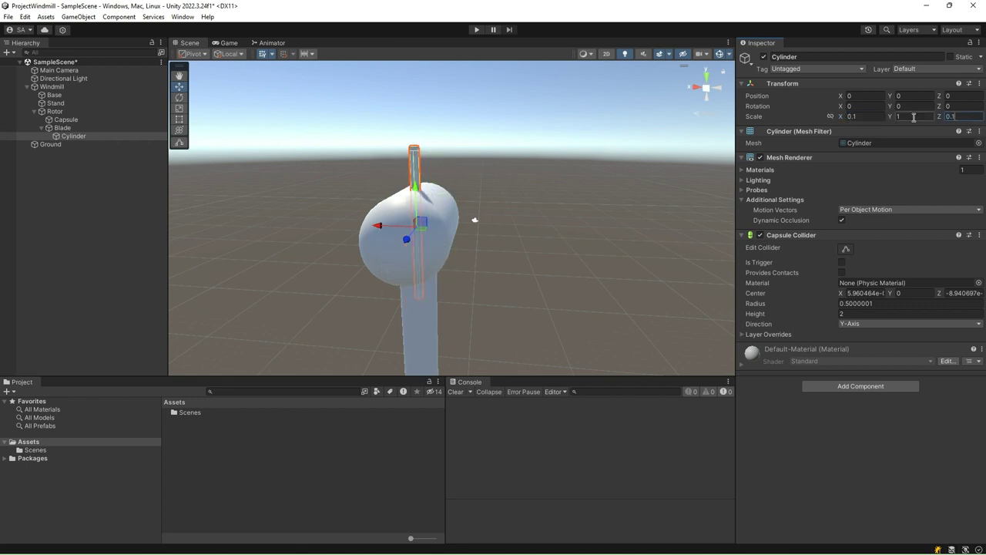
type("0.25")
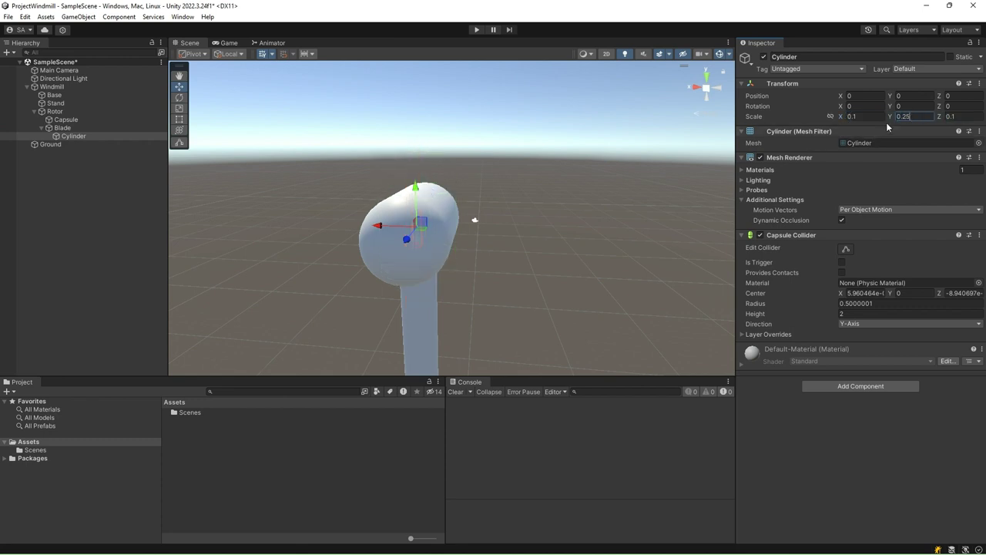
Rotate the cylinder 90° on Z, move it to Position X 0.65, and save.
type("90")
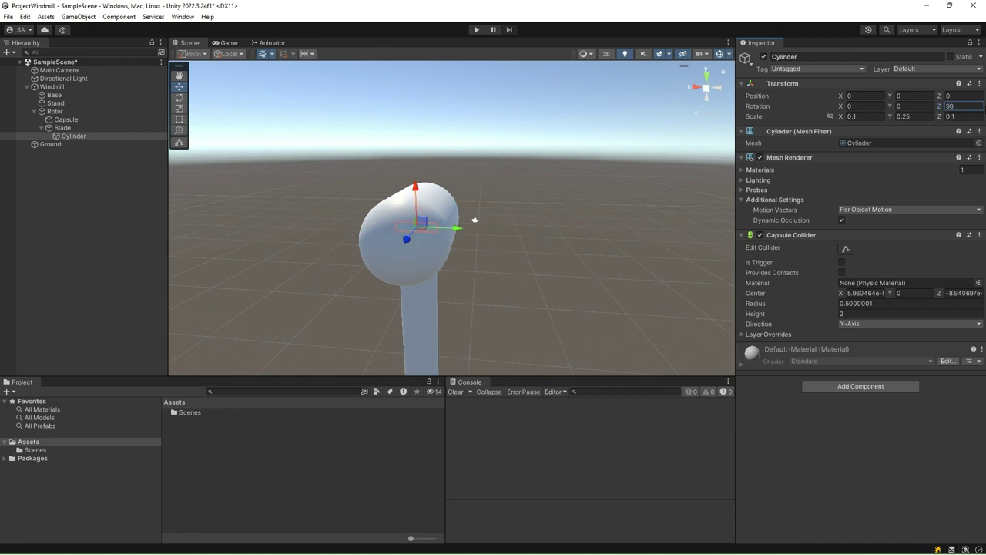
left_click(874, 96)
type("0.65")
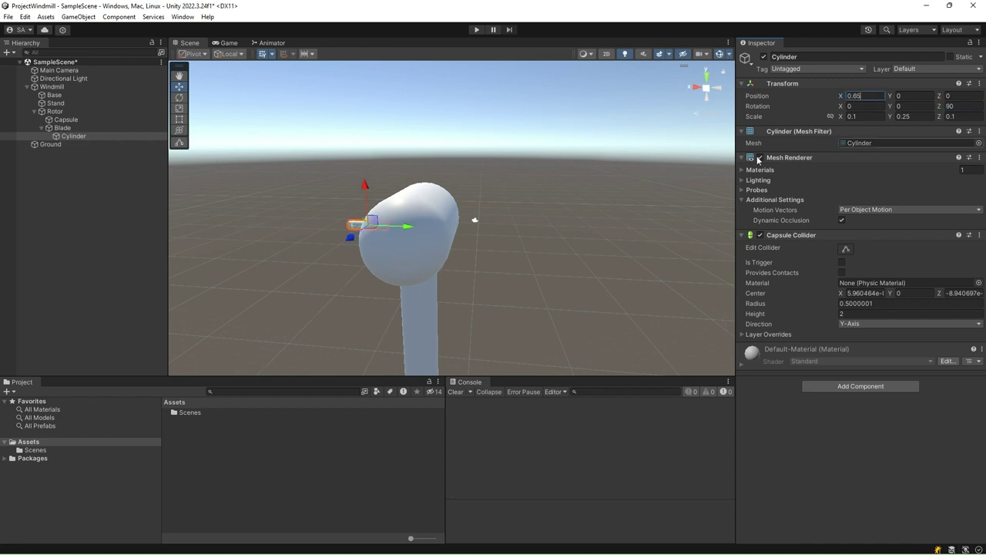
key("ctrl+s")
left_click_drag(366, 305, 489, 298, "alt")
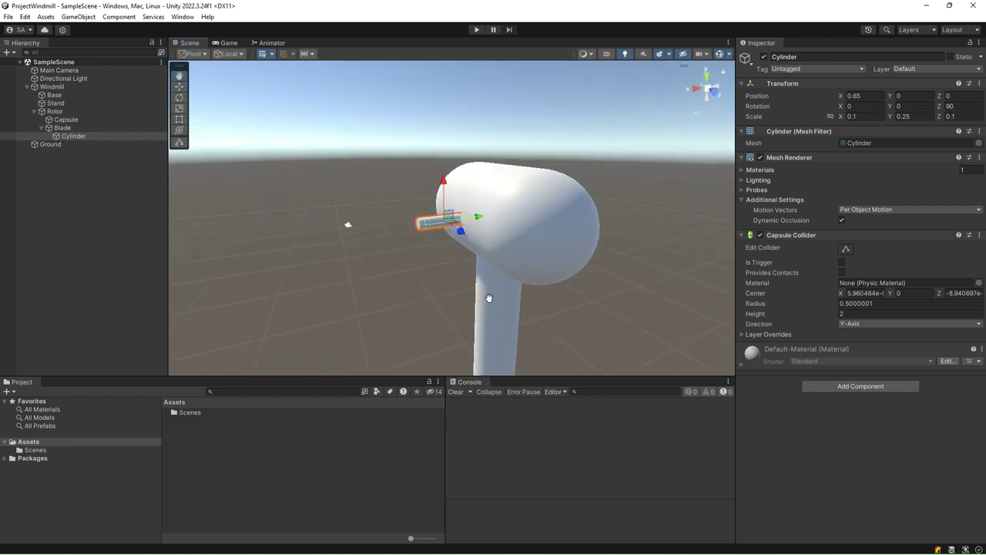
Add a Cube under Blade scaled 7 × 0.5 × 0.02.
left_click(66, 128)
right_click(67, 131)
mouse_move(116, 310)
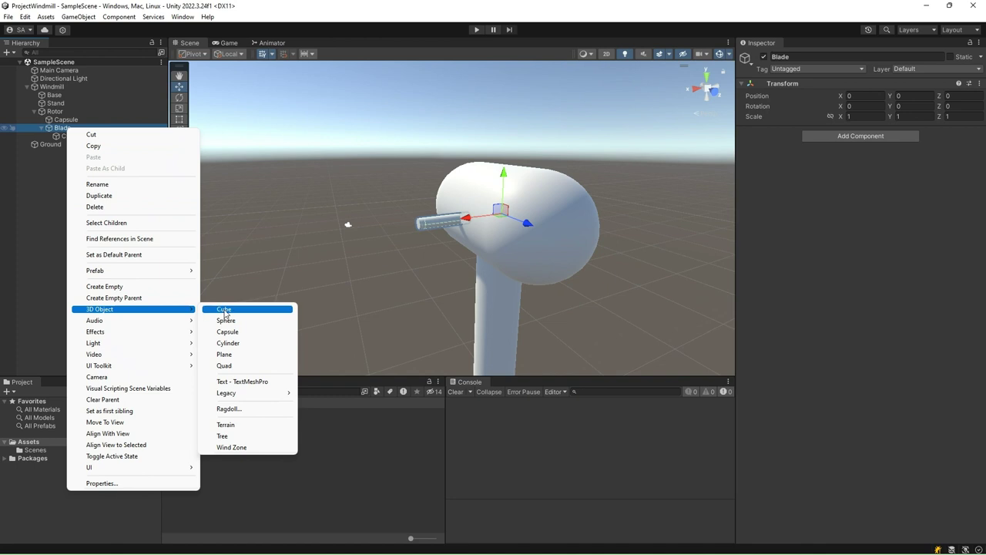
left_click(225, 311)
left_click(862, 117)
type("7")
key("Tab")
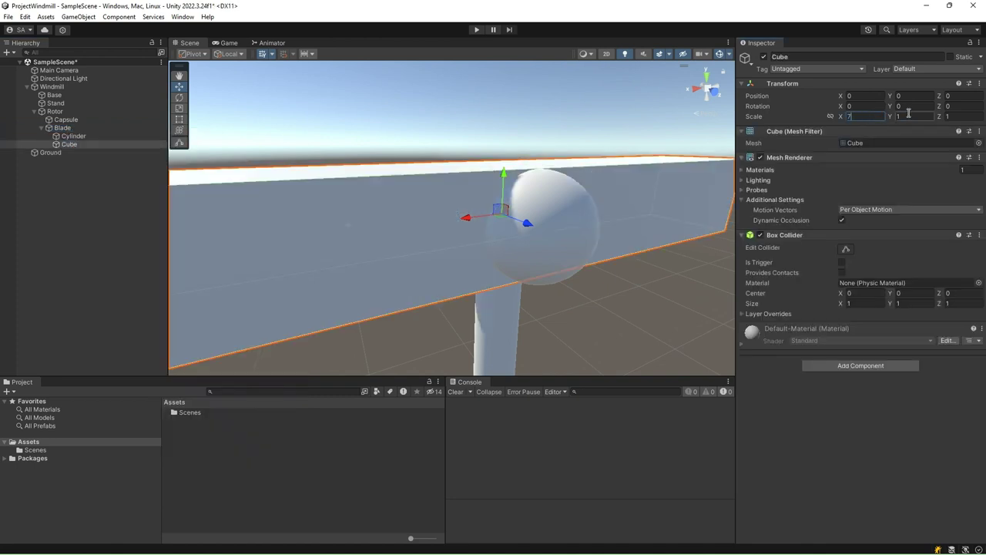
type("0")
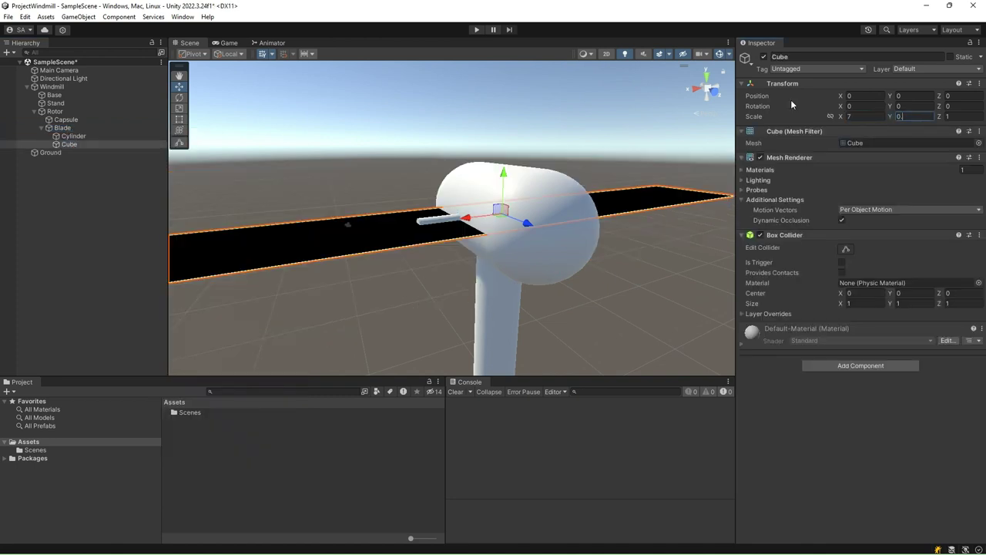
type(".5")
key("BackSpace")
type("5")
key("Tab")
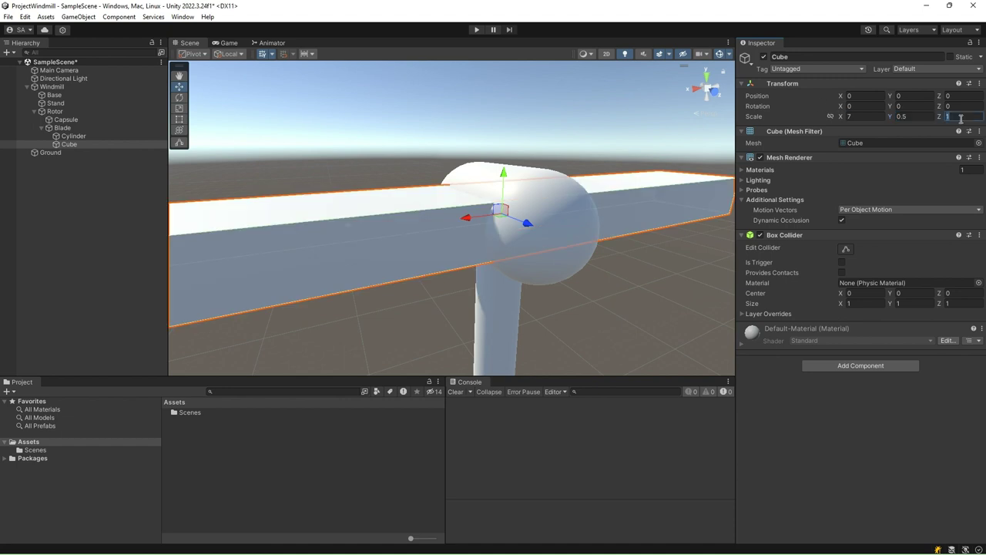
type("0.02")
Move the blade panel to Position X 4.3 and bring the whole windmill into view.
left_click(877, 98)
type("4.3")
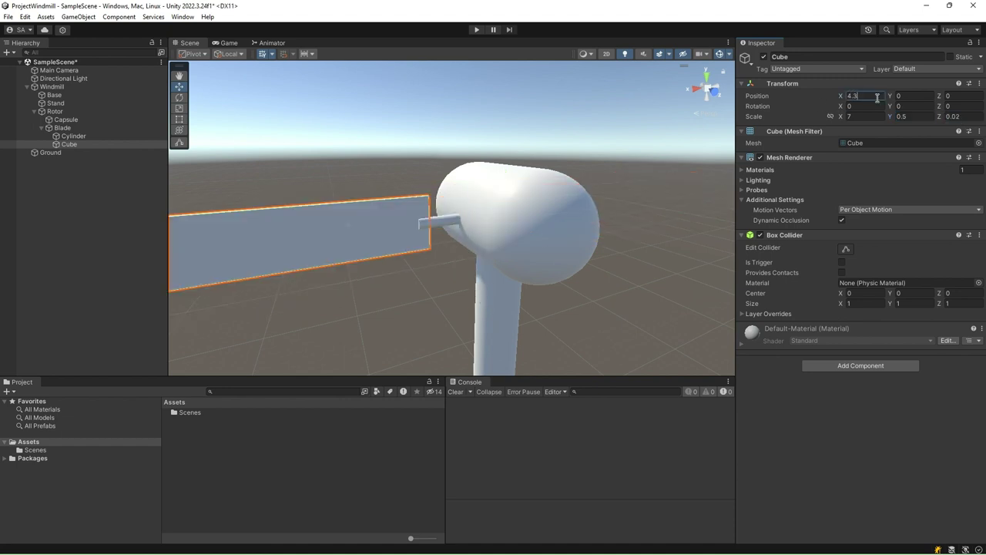
scroll(662, 261, "down", 5)
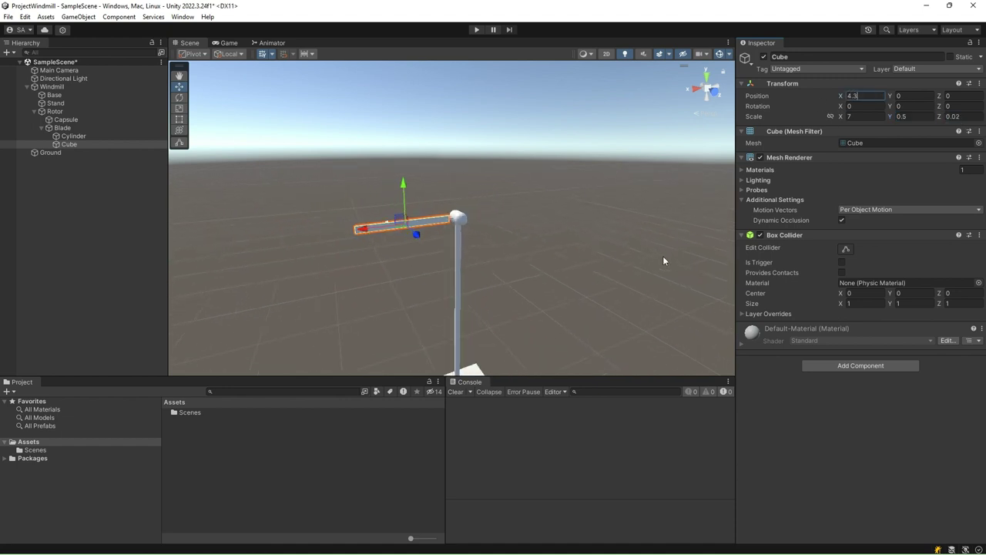
middle_click_drag(663, 260, 652, 209)
Rename the Blade object to Blade1.
left_click(63, 128)
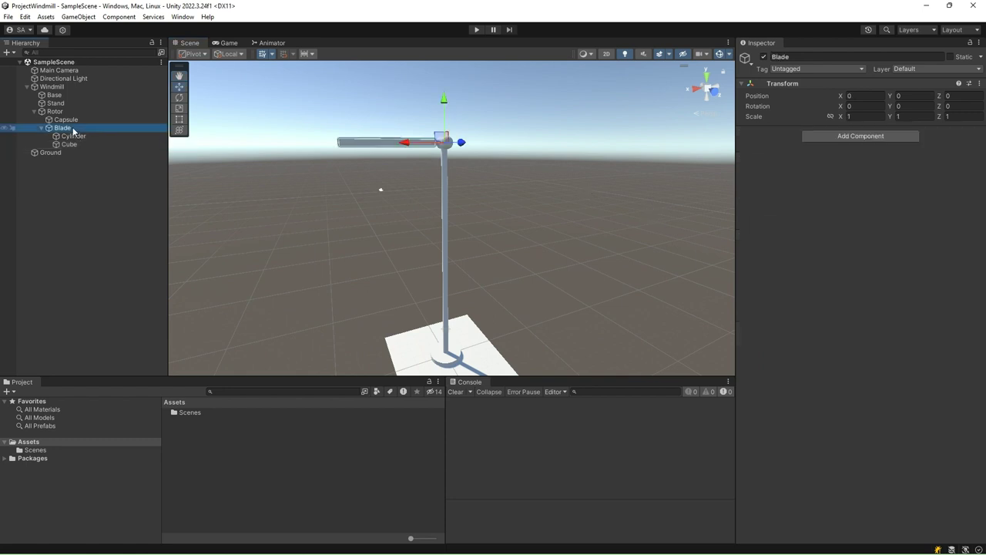
left_click(73, 129)
type("Blade1")
key("Return")
Duplicate Blade1, name the first copy Blade2, and set its Rotation Z to 120.
key("ctrl+d")
key("ctrl+d")
left_click(86, 152)
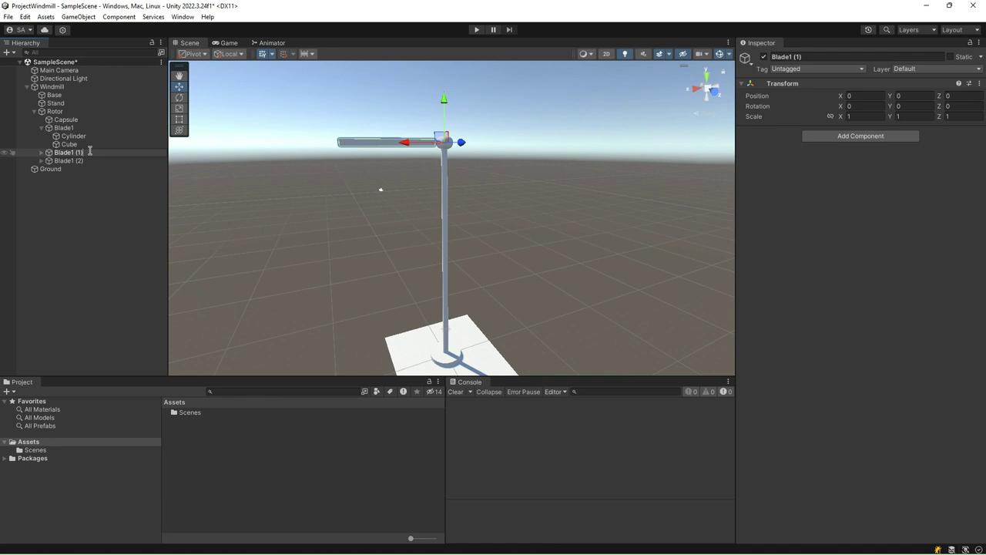
key("BackSpace")
type("2")
key("Return")
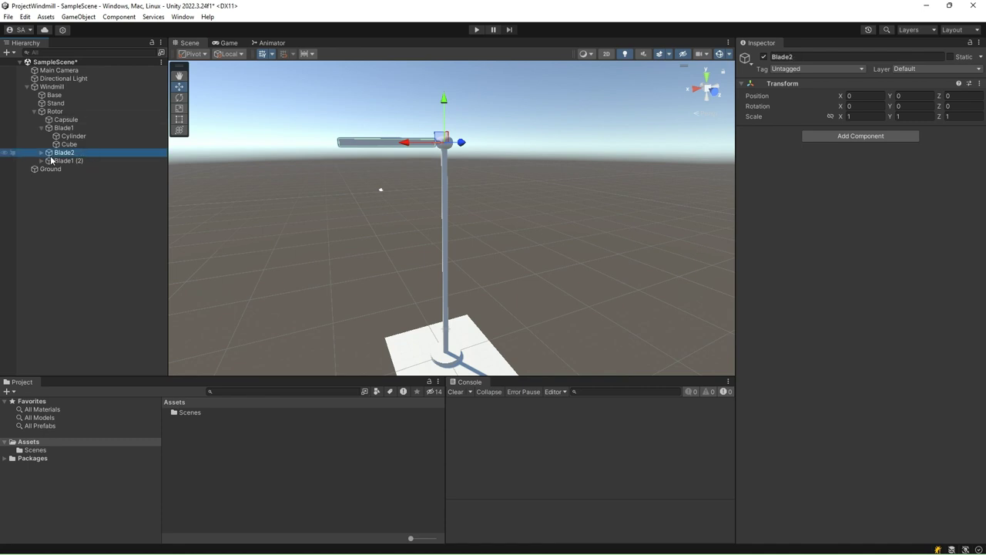
left_click(959, 105)
type("120")
key("Return")
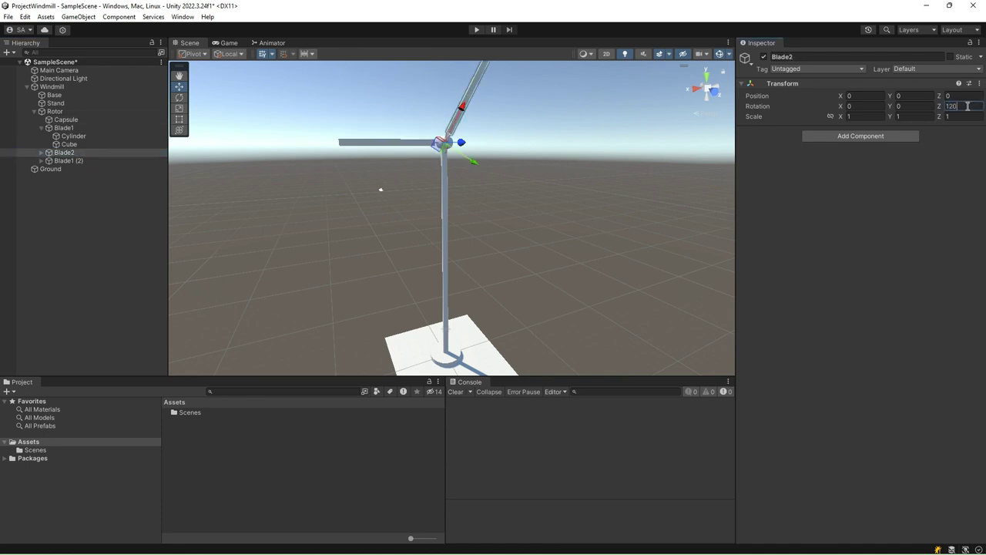
Name the second copy Blade3 and set its Rotation Z to 240.
left_click(85, 161)
left_click(85, 162)
key("BackSpace")
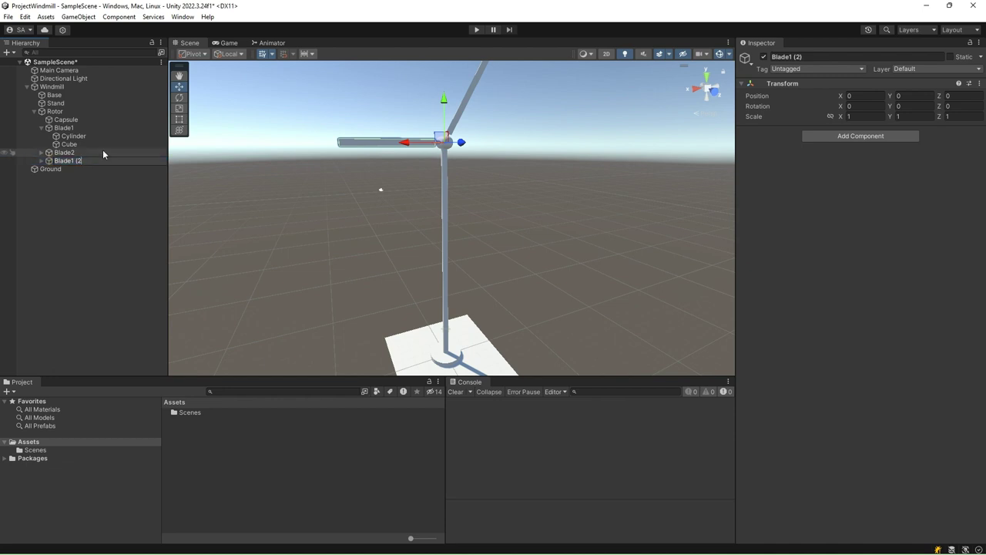
type("3")
key("Return")
left_click(963, 106)
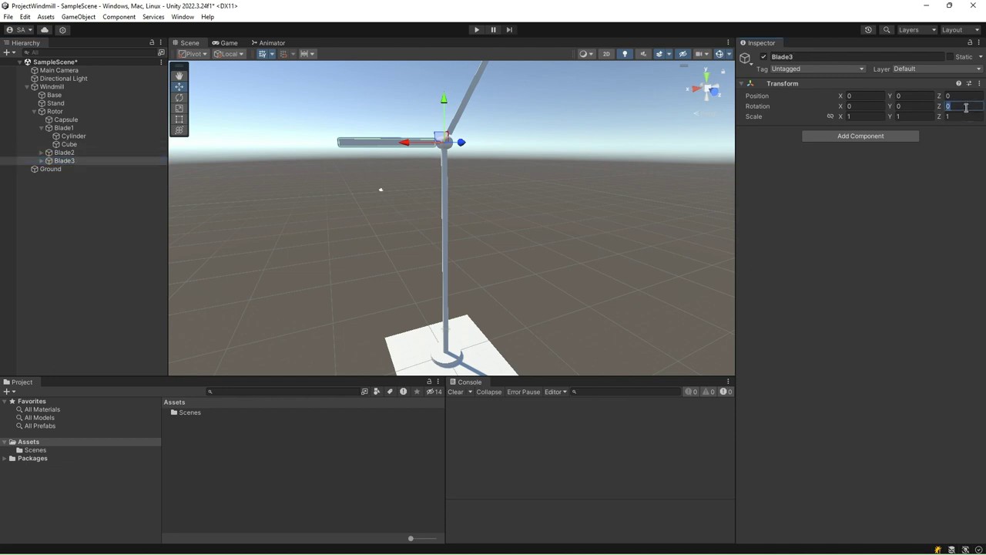
type("240")
key("Return")
scroll(610, 299, "down", 2)
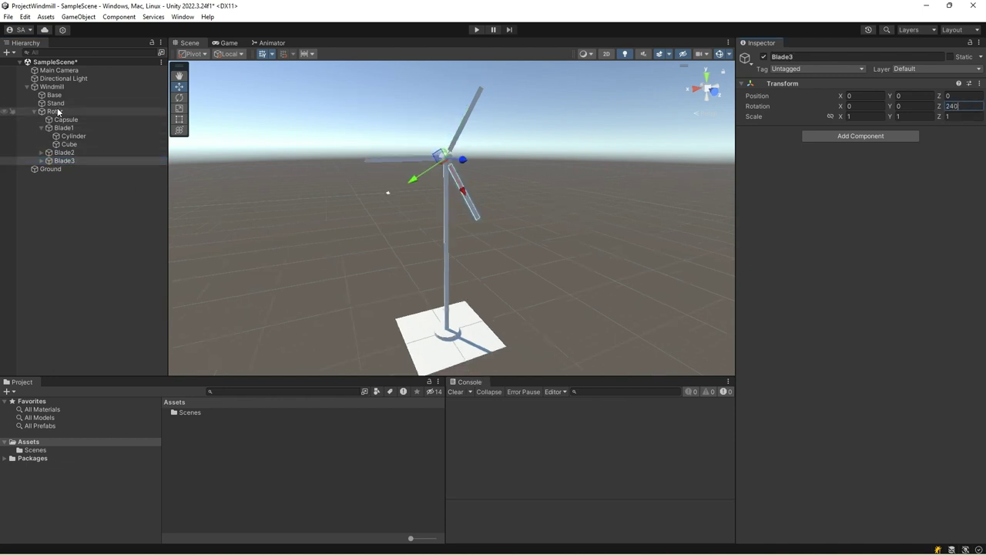
Inspect Windmill, Rotor, Blade1, Blade2 and Ground, then view the windmill in the Game view.
left_click(79, 88)
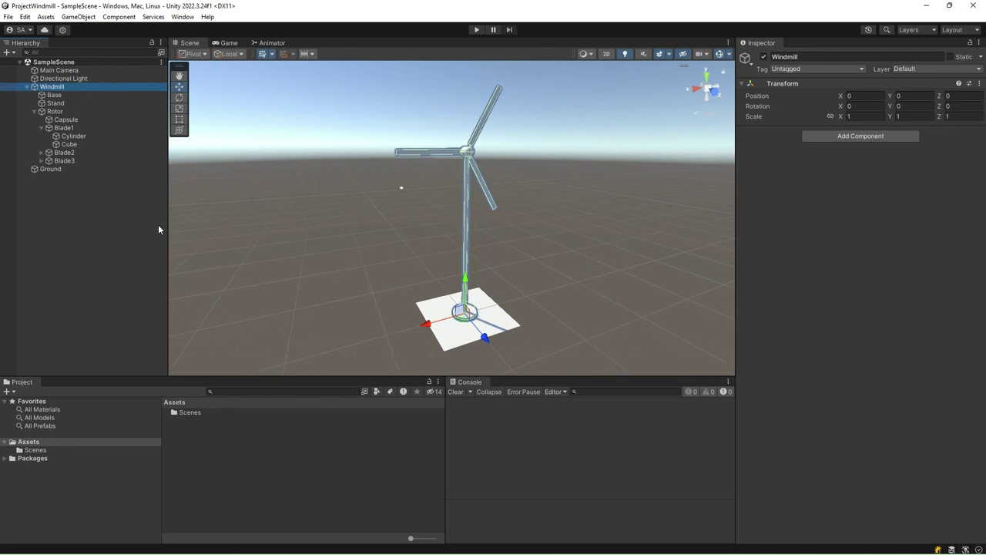
left_click(55, 112)
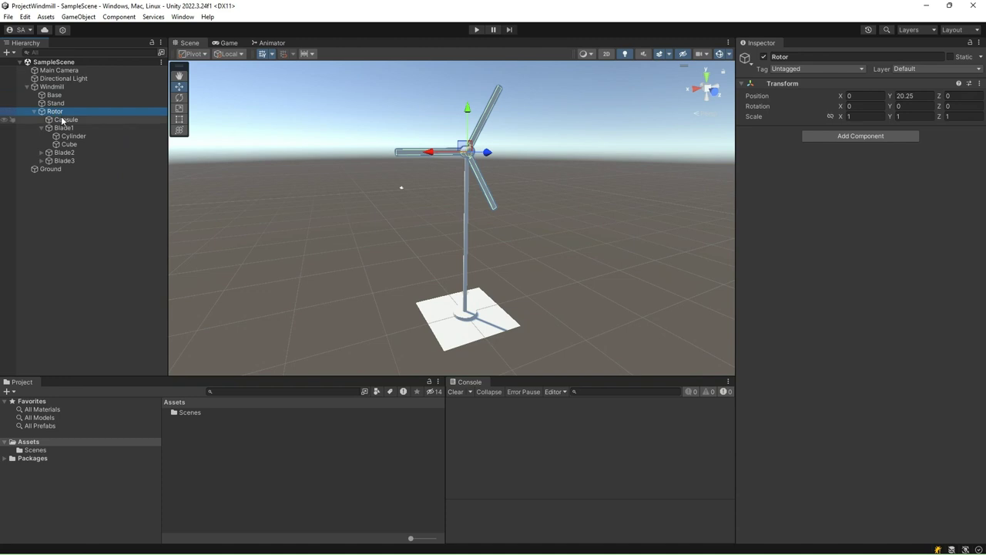
left_click(64, 129)
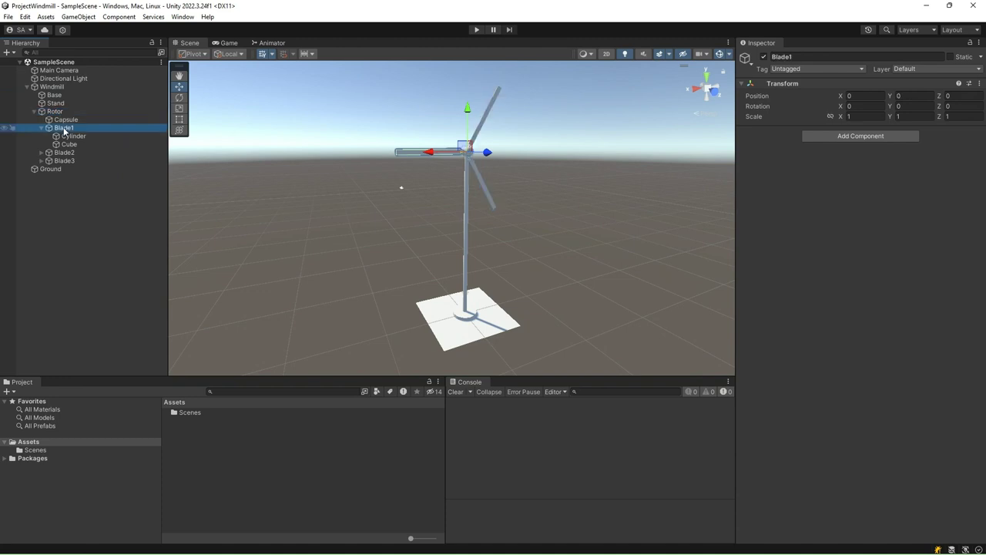
left_click(65, 152)
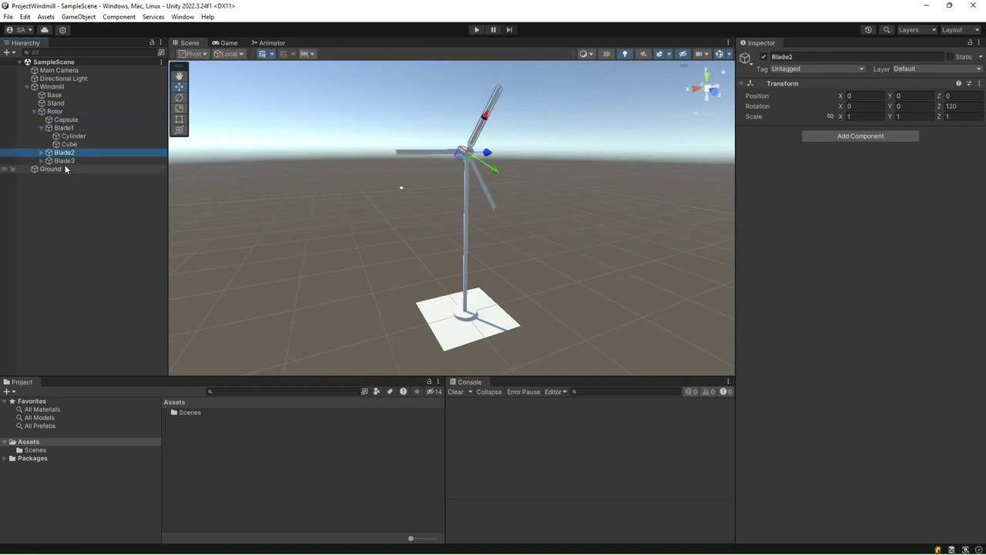
left_click(65, 168)
left_click(62, 87)
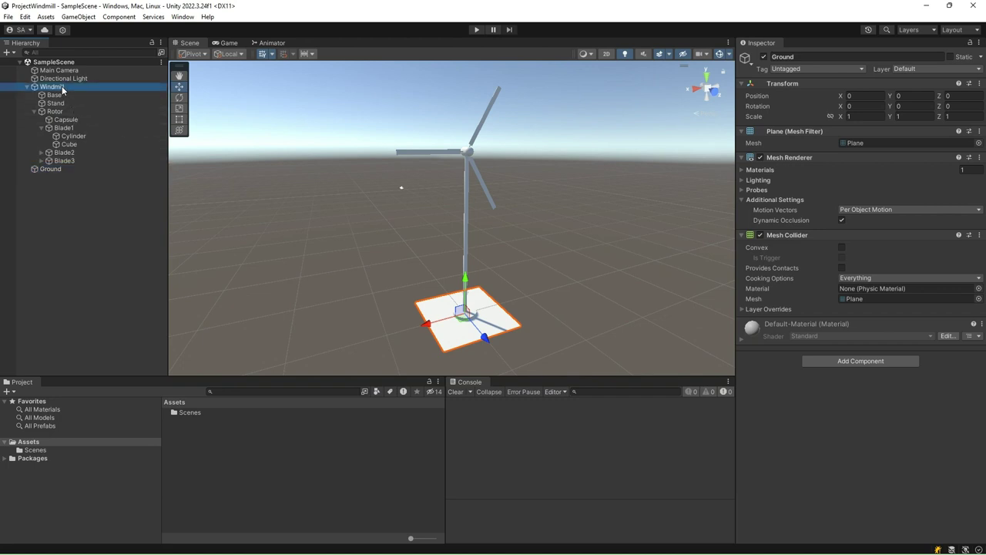
left_click(234, 44)
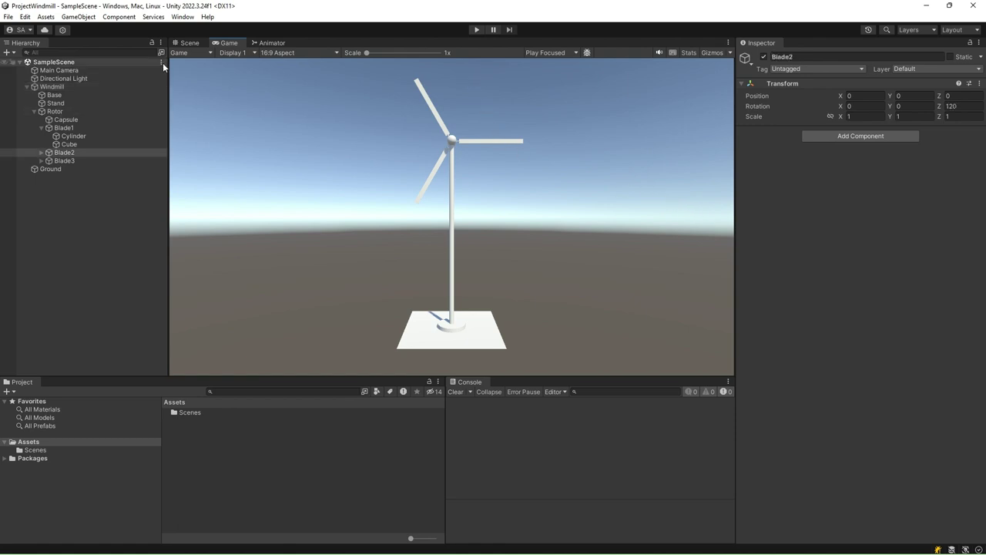
Back in the Scene view, set Blade1, Blade2 and Blade3 Z position to 0.4 and orbit to check them.
left_click(189, 42)
left_click(98, 127)
left_click(941, 98)
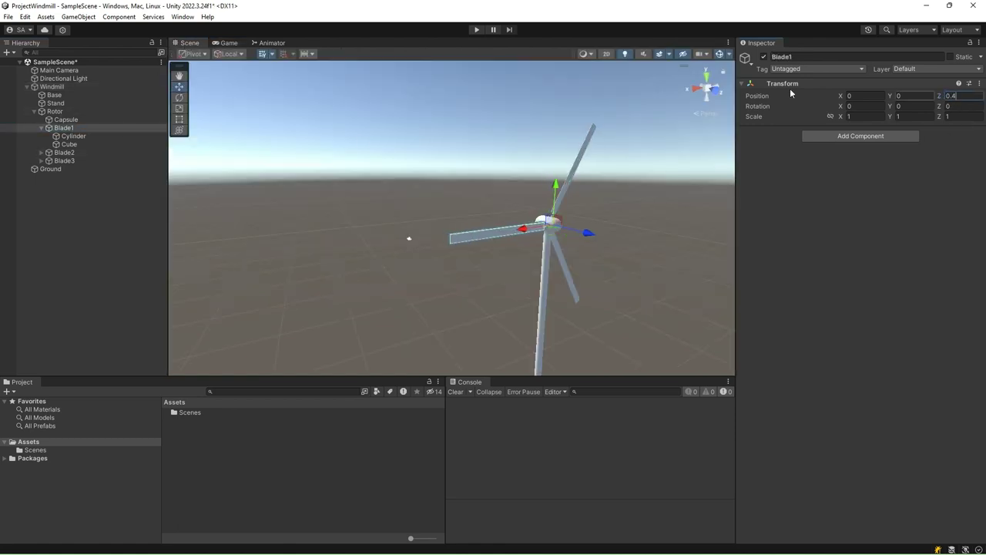
left_click(64, 152)
left_click(950, 94)
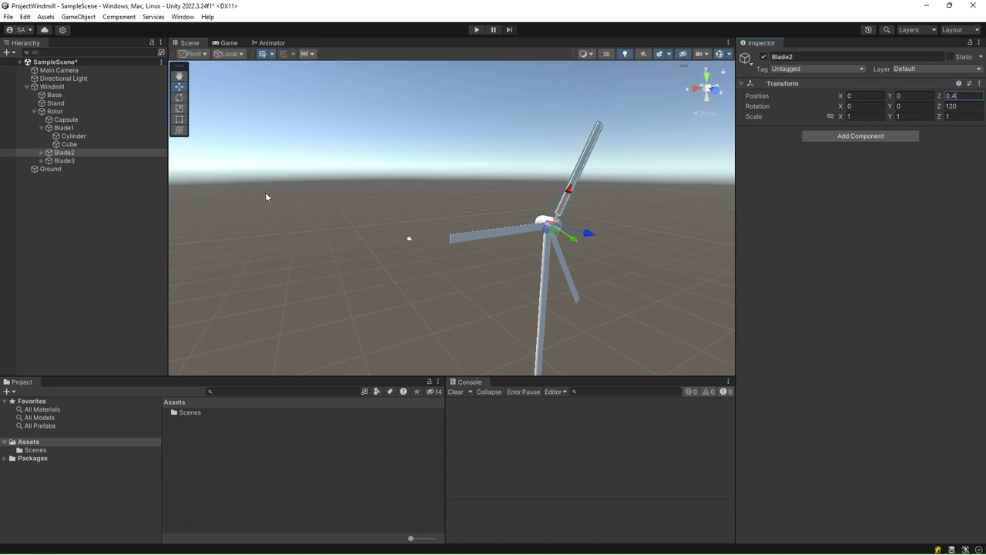
left_click(64, 160)
left_click(950, 96)
scroll(532, 280, "up", 3)
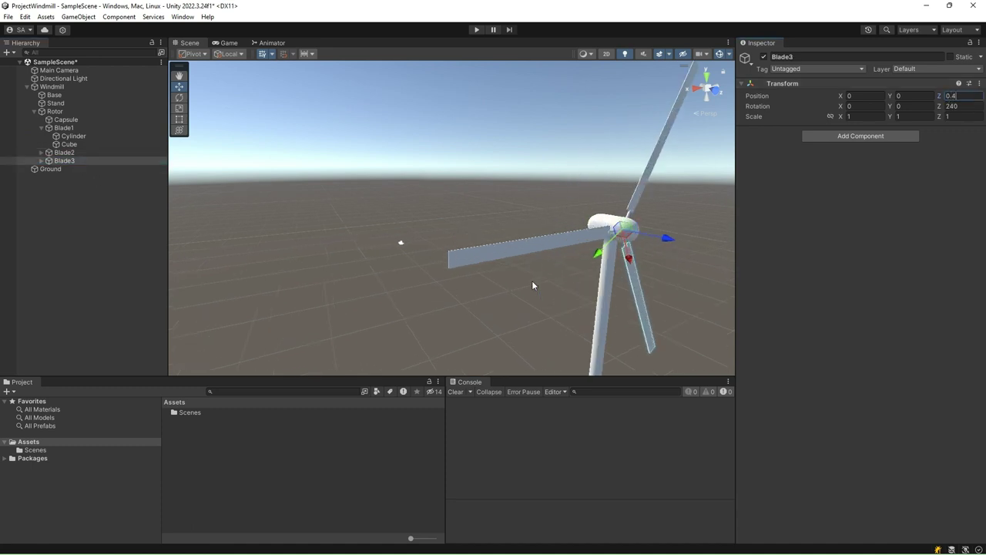
left_click_drag(532, 281, 596, 229, "alt")
mouse_move(549, 300)
left_mouse_down("alt")
mouse_move(592, 286)
mouse_move(541, 308)
left_mouse_up("alt")
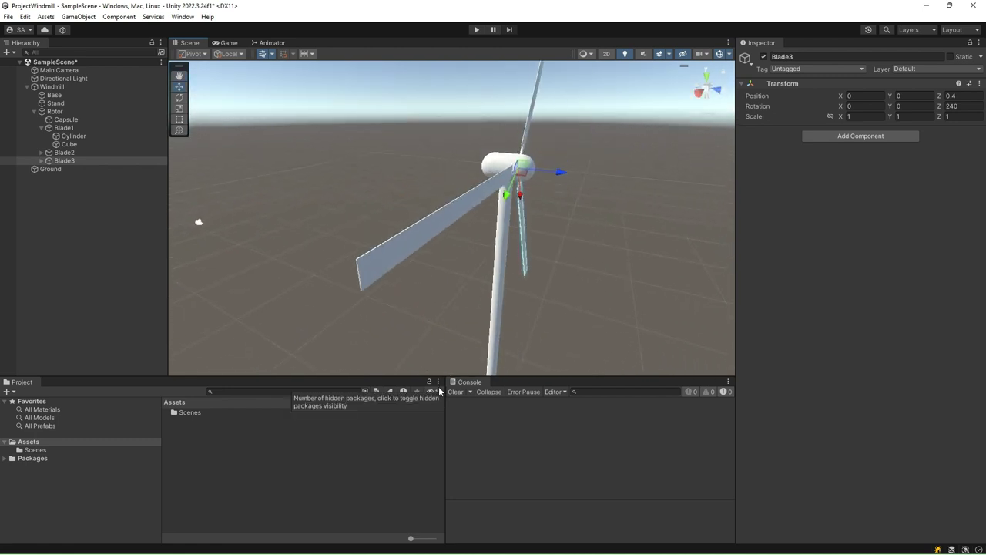
Create a folder named Scripts under Assets.
left_click(42, 443)
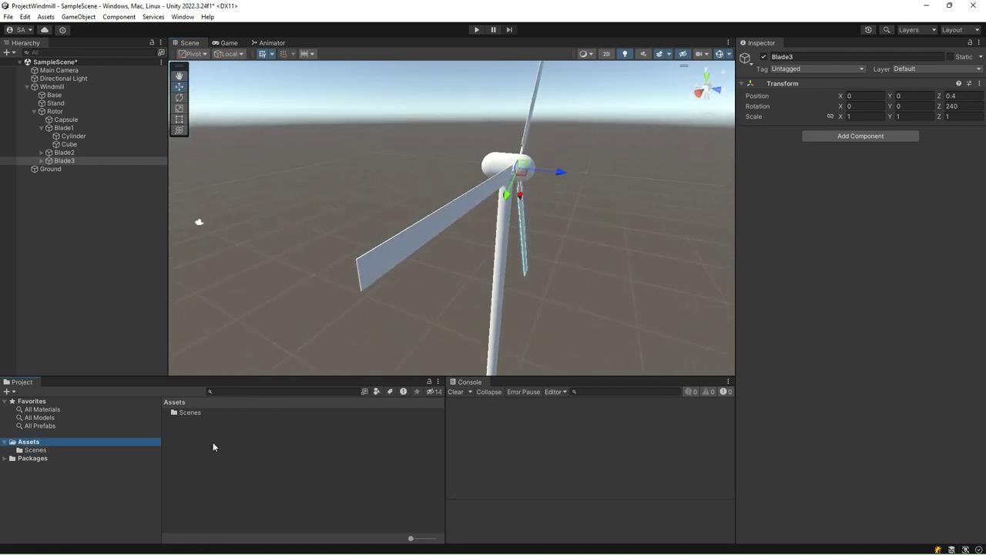
right_click(213, 448)
mouse_move(286, 147)
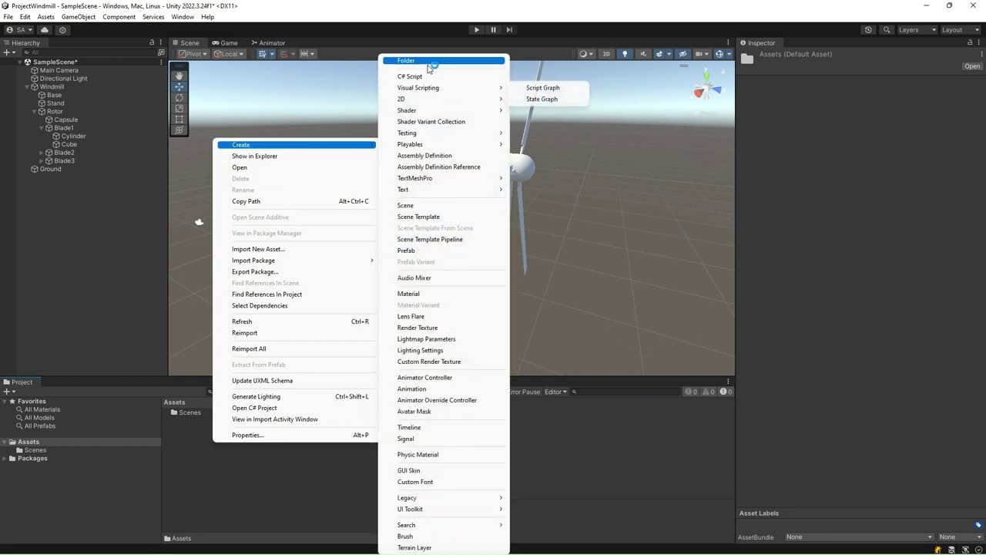
left_click(425, 62)
type("Sc")
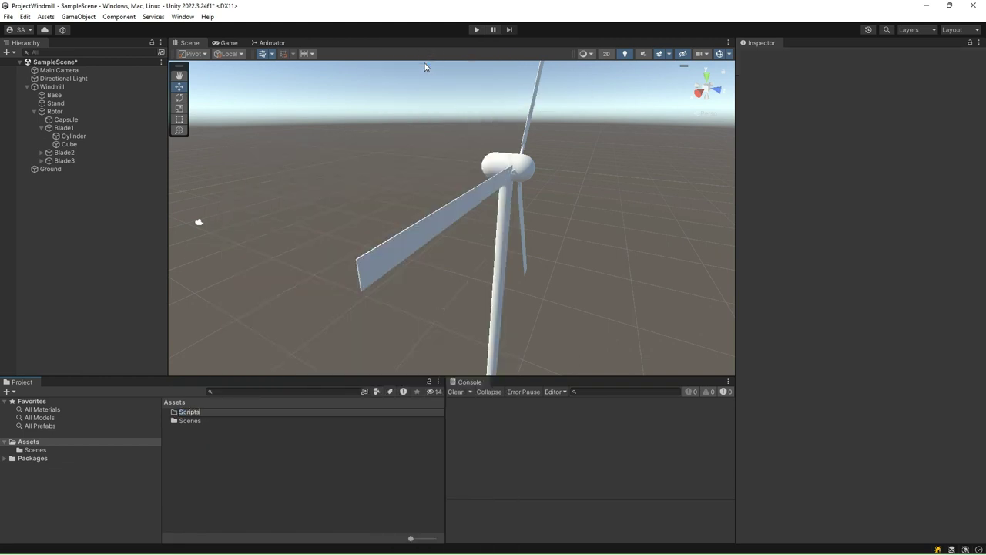
type("ripts")
key("Return")
Inside Scripts, create a new C# script named Windmill.
double_click(202, 421)
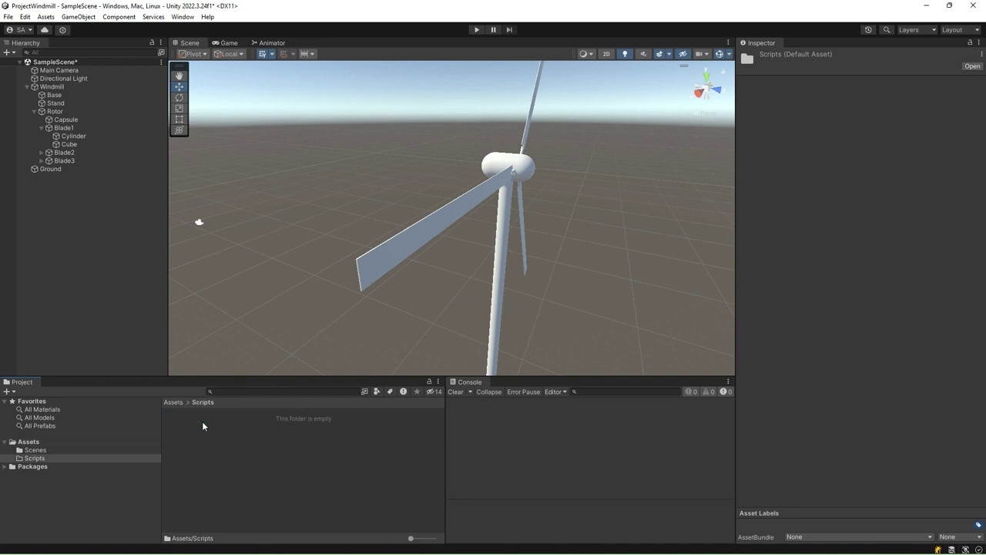
right_click(217, 437)
mouse_move(293, 139)
left_click(430, 77)
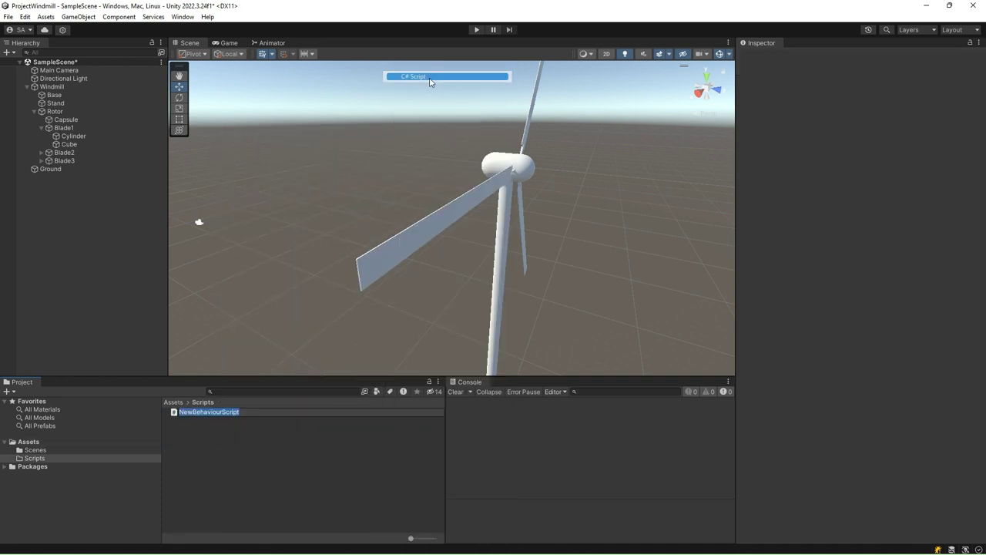
type("Windmill")
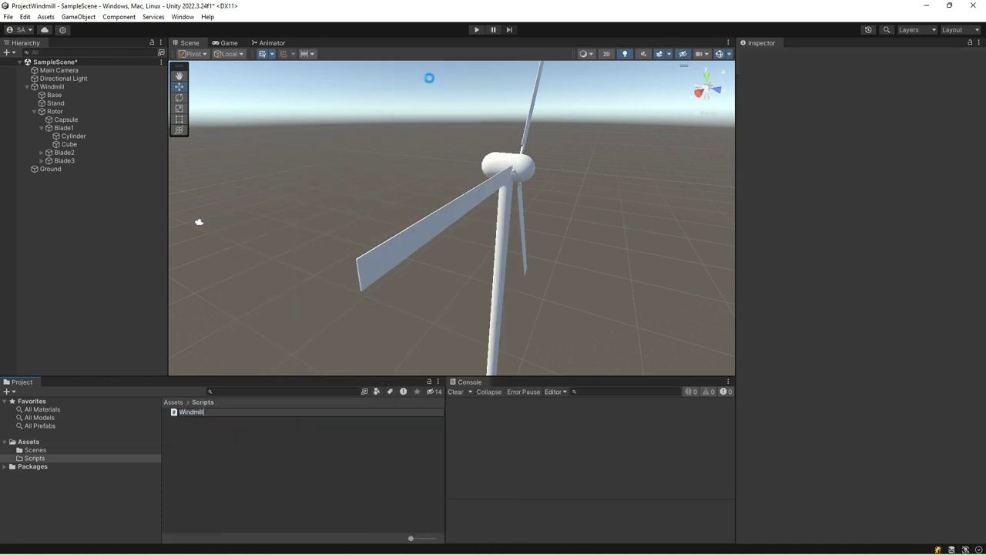
key("Return")
Add the Windmill script to the Windmill object's Inspector and open Windmill.cs in Visual Studio.
left_click_drag(294, 408, 52, 86)
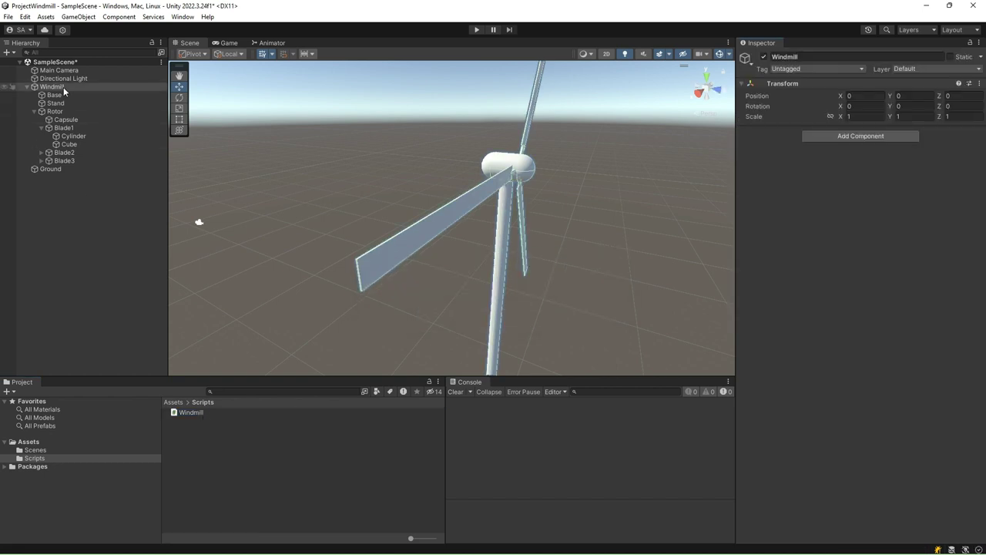
left_click_drag(205, 412, 789, 302)
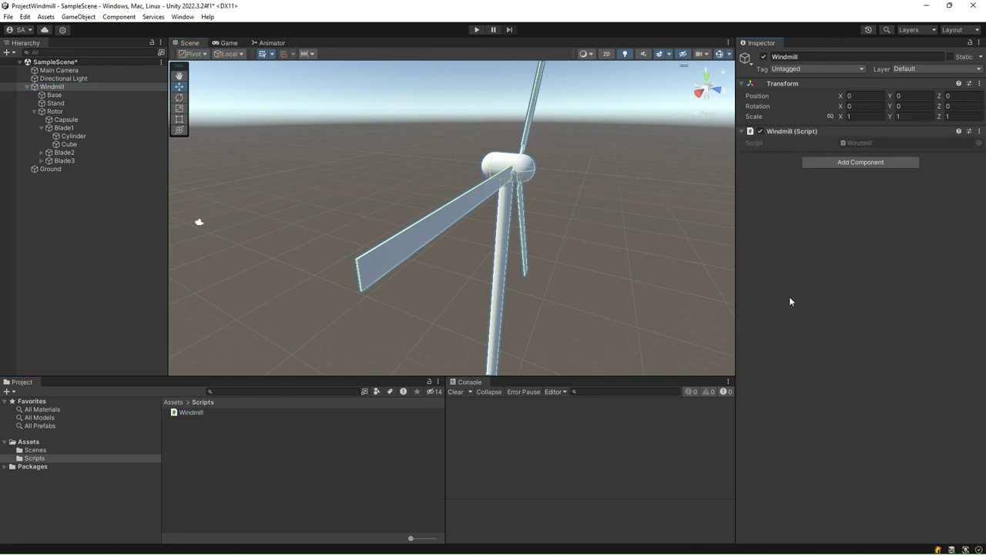
double_click(201, 412)
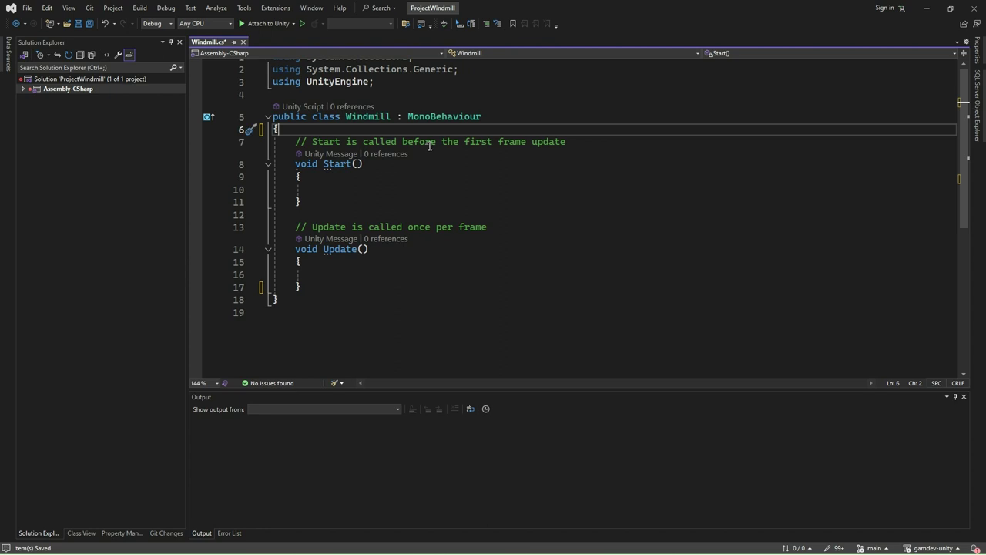
Declare public Transform rotor, floats rpm1 = 10, rpm2 = 25, rpm3 = 50, and private float rmp = 0.0f.
key("Return")
type("p")
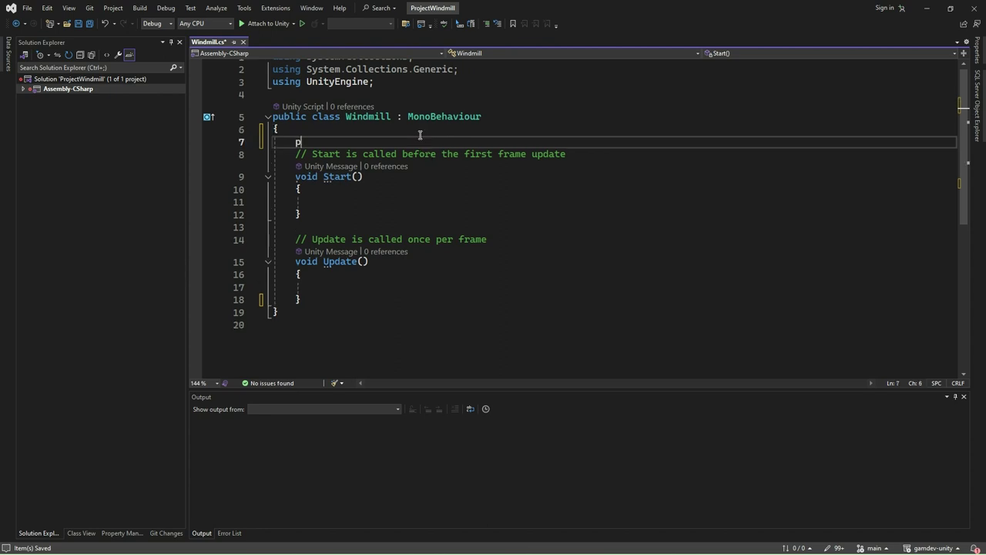
type("ublic Tr")
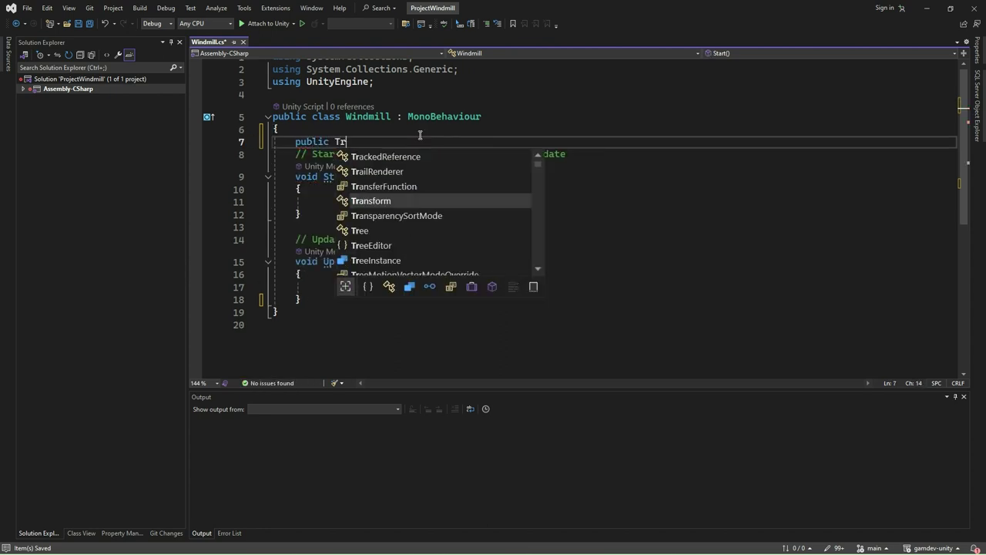
type("ansform rotor;")
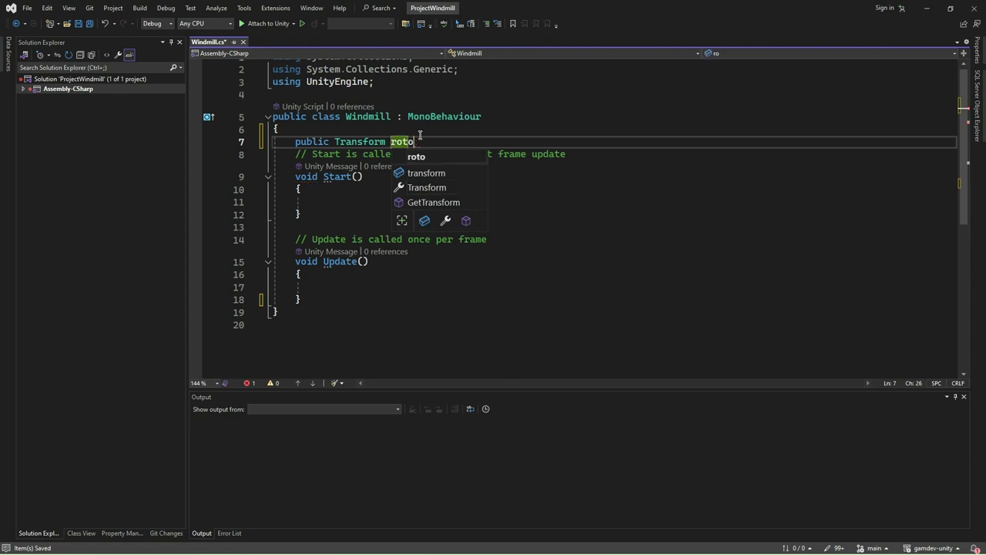
key("Return")
type("public floa")
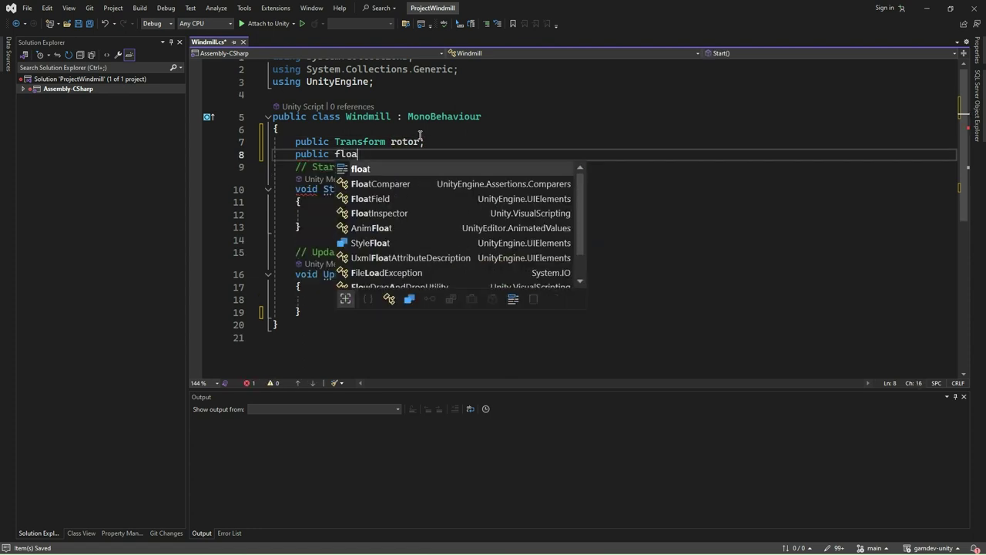
type("t rpml = 10;")
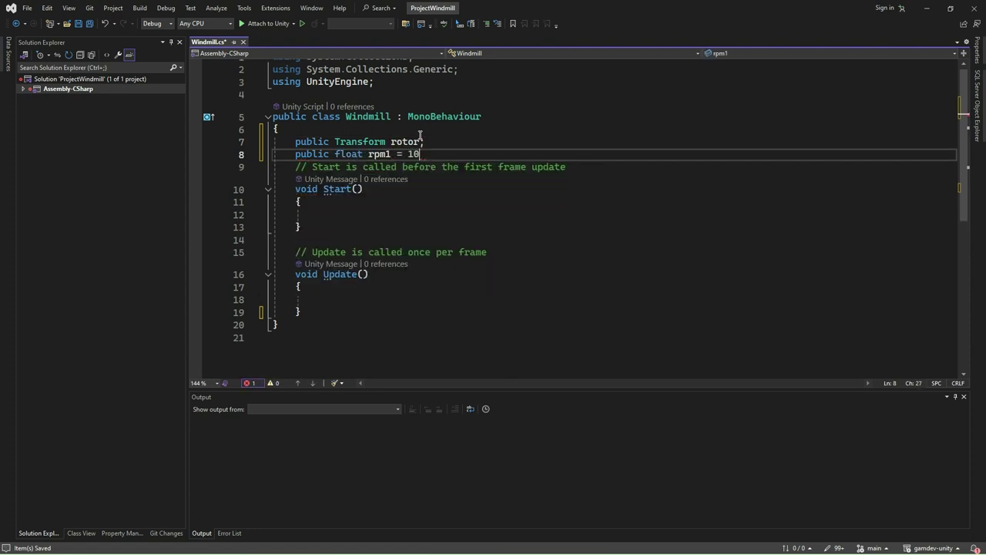
key("Return")
type("public float r")
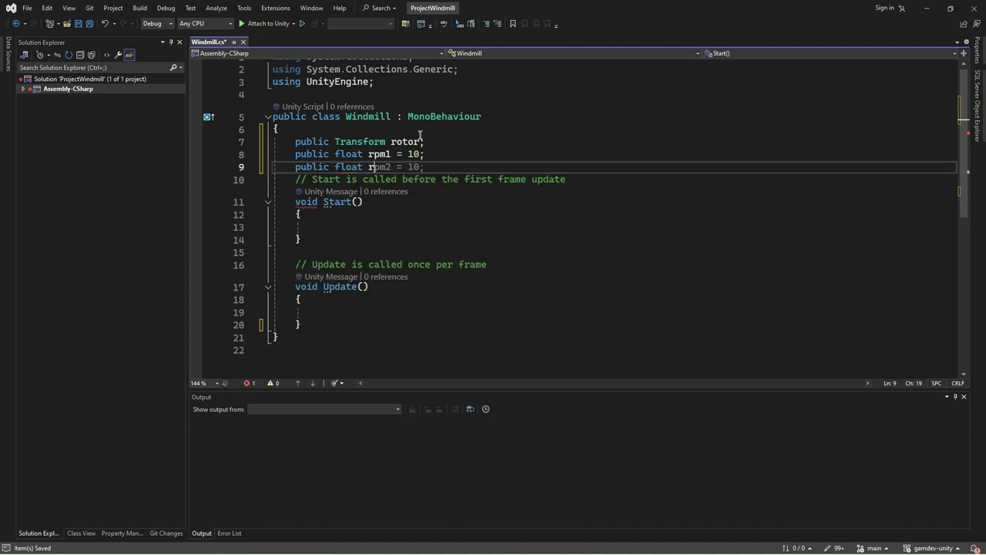
type("pm2 = 25;")
key("Return")
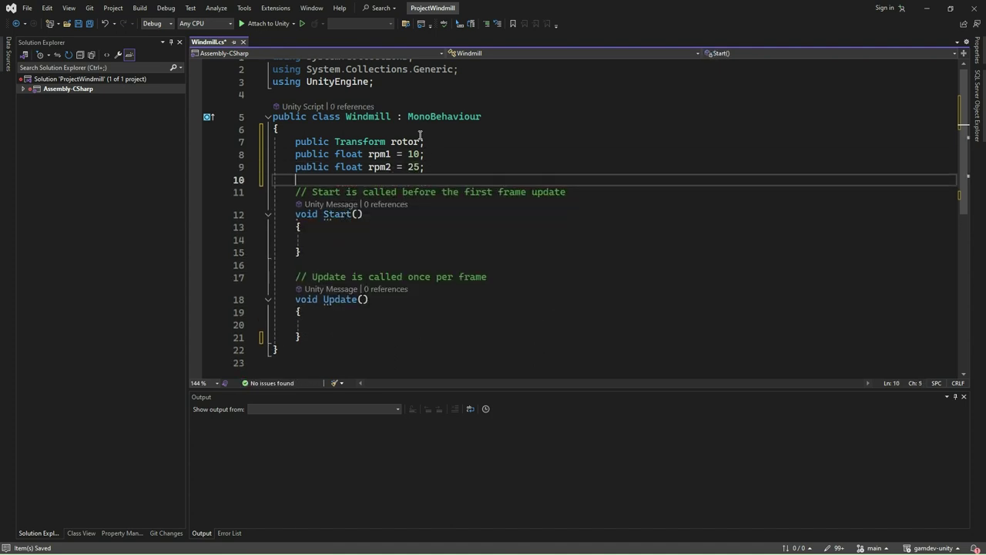
type("public float rpm3 = 50;")
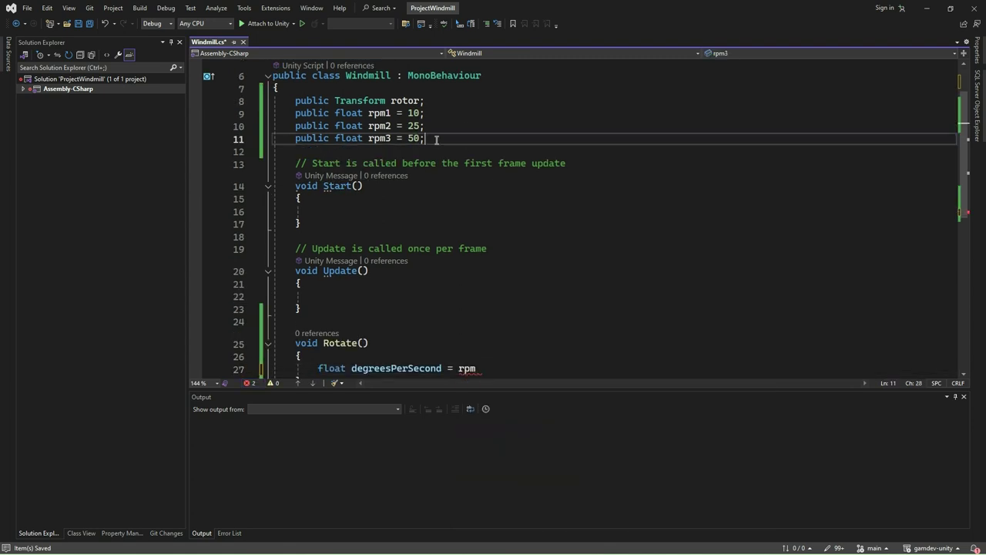
key("Return")
key("Return")
type("private ")
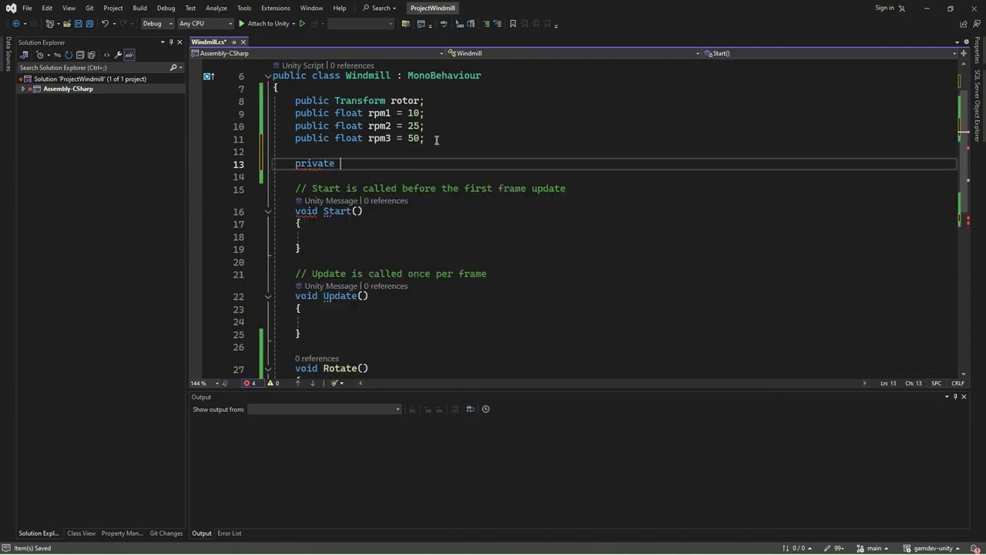
type("float rmp = 0.0f;")
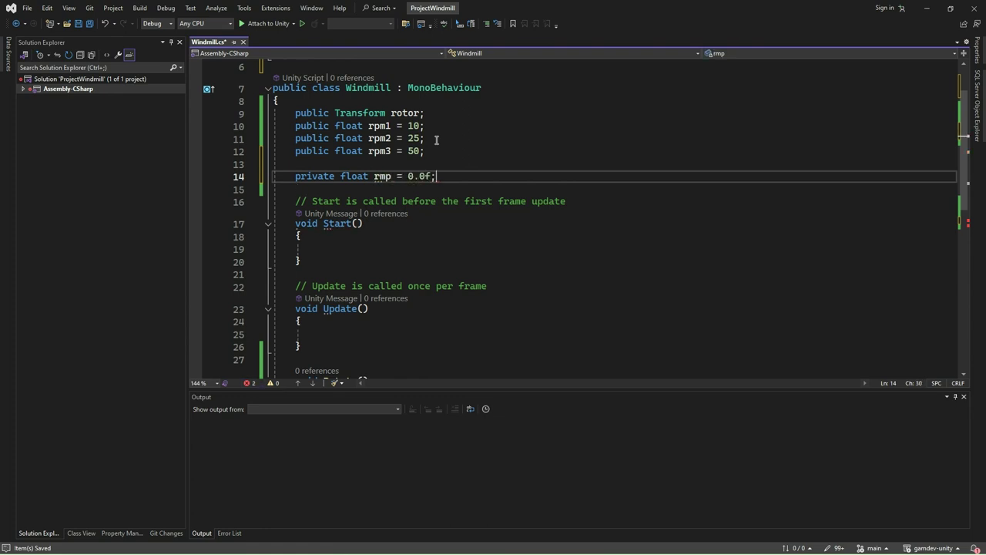
Complete the degreesPerSecond formula as rpm * 360/6.0f and save the script.
scroll(450, 195, "down", 3)
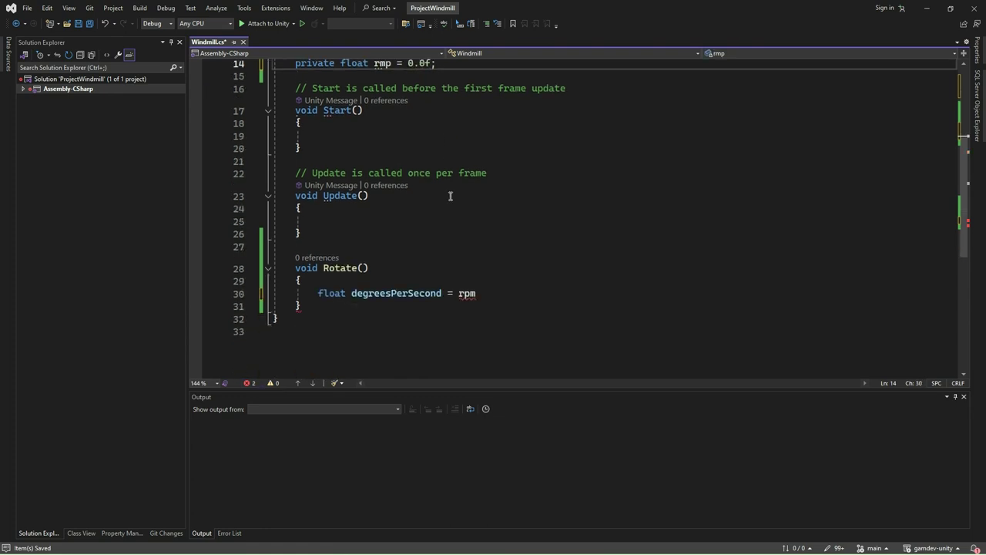
left_click(487, 294)
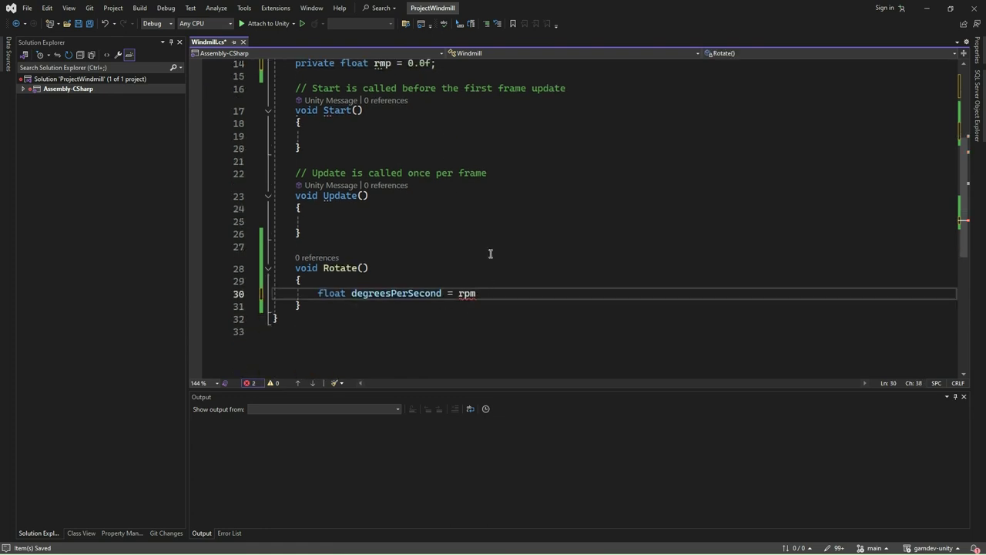
type("* 360/60")
left_click(389, 65)
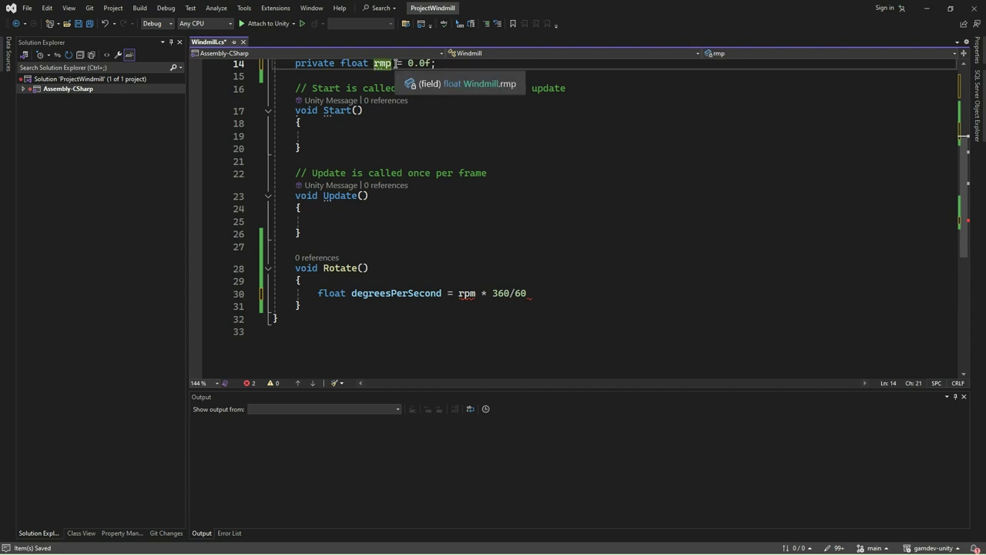
left_click(540, 295)
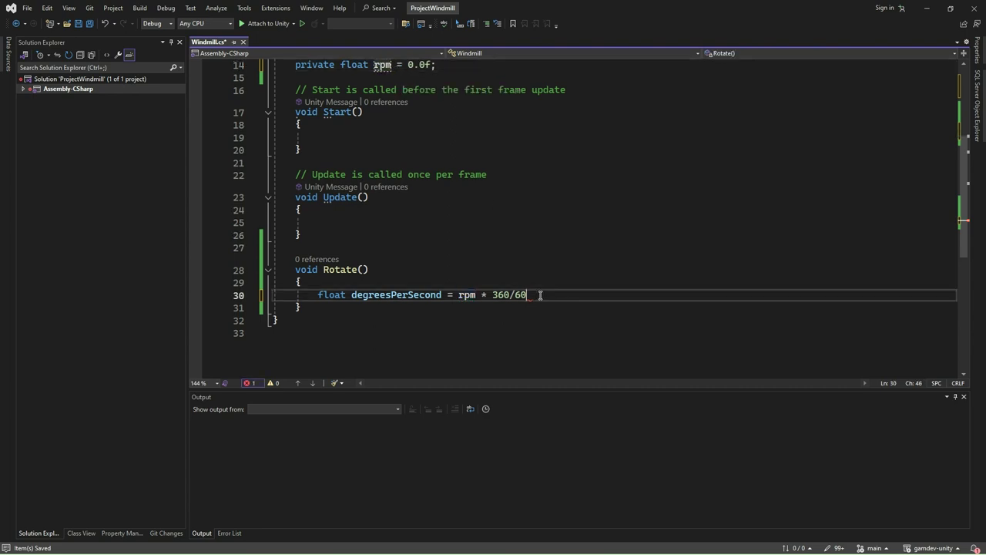
type(".0f;")
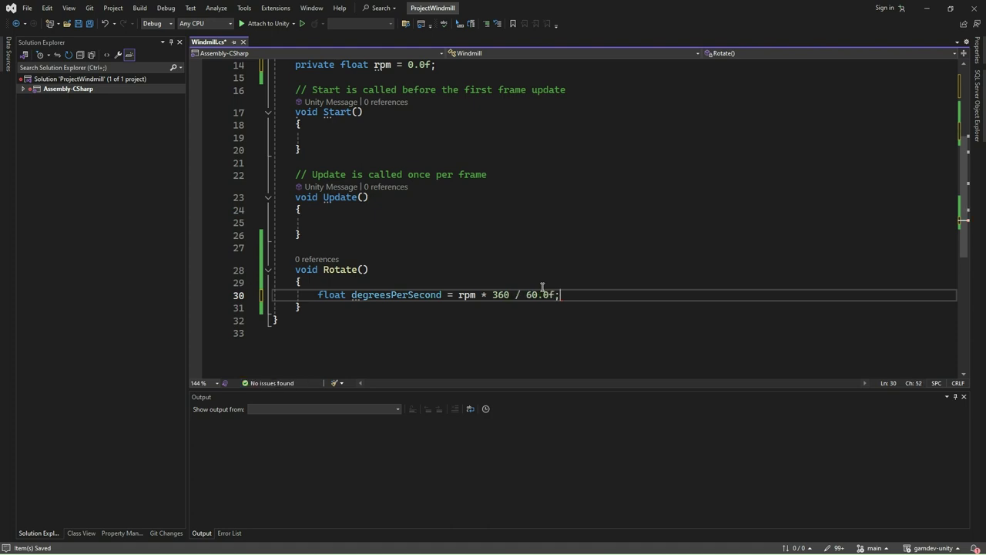
key("ctrl+s")
Add float degreesPerFrame = degreesPerSecond * Time.deltaTime.
key("Return")
type("float d")
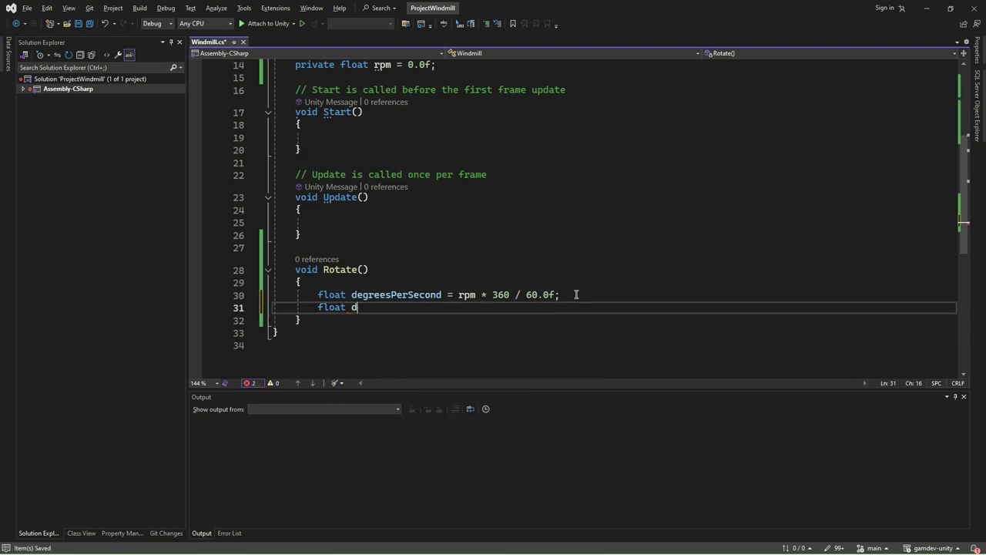
type("egreesPe")
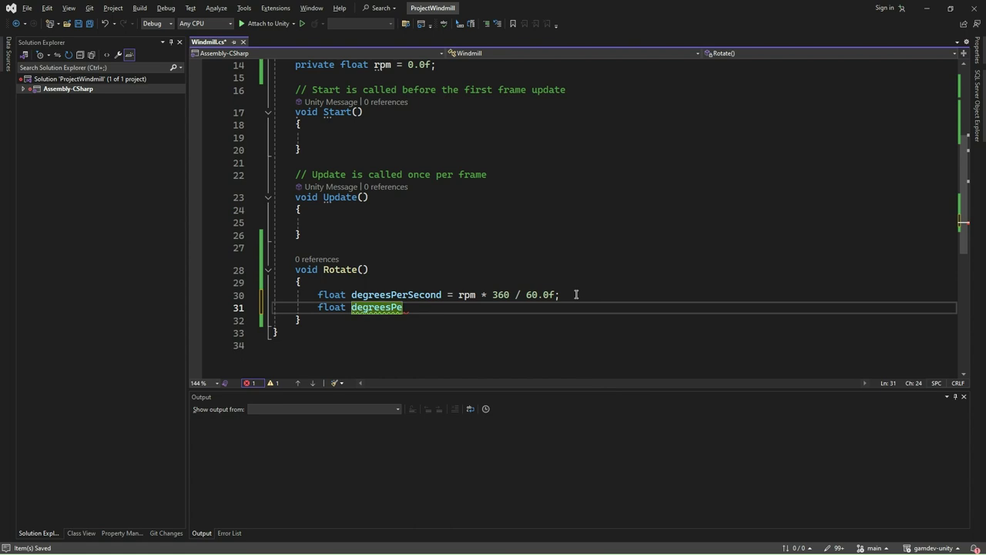
type("rFrame ")
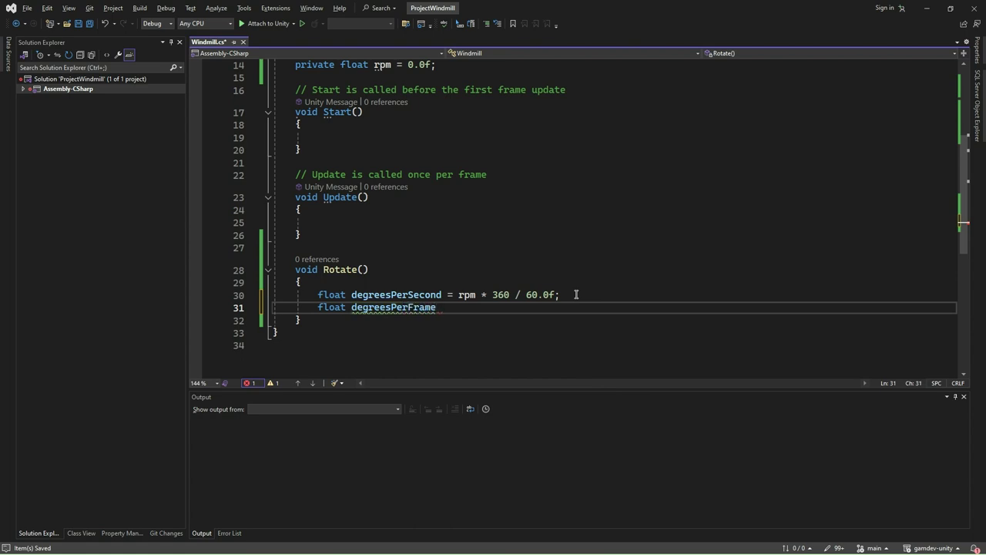
type("= degree")
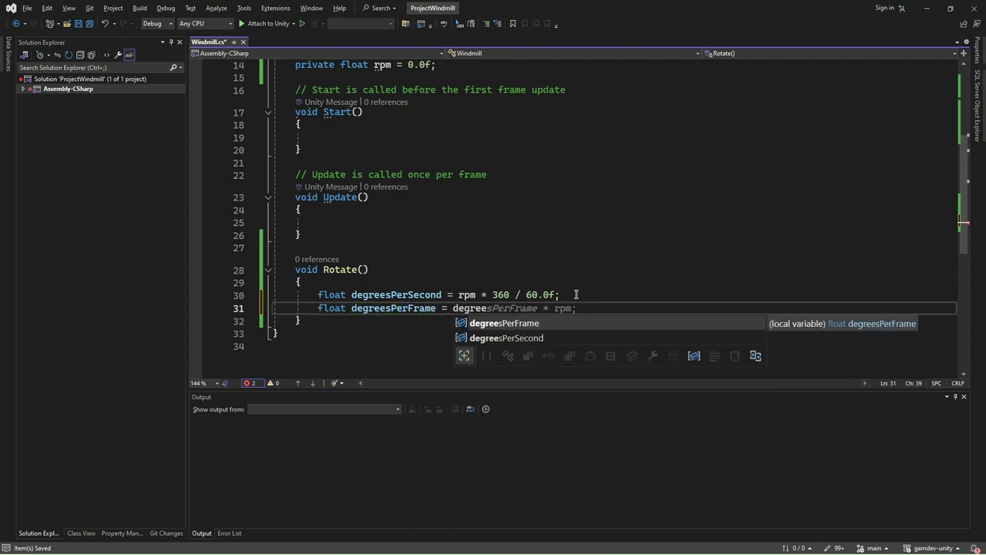
type("sPerSecond * Time.del")
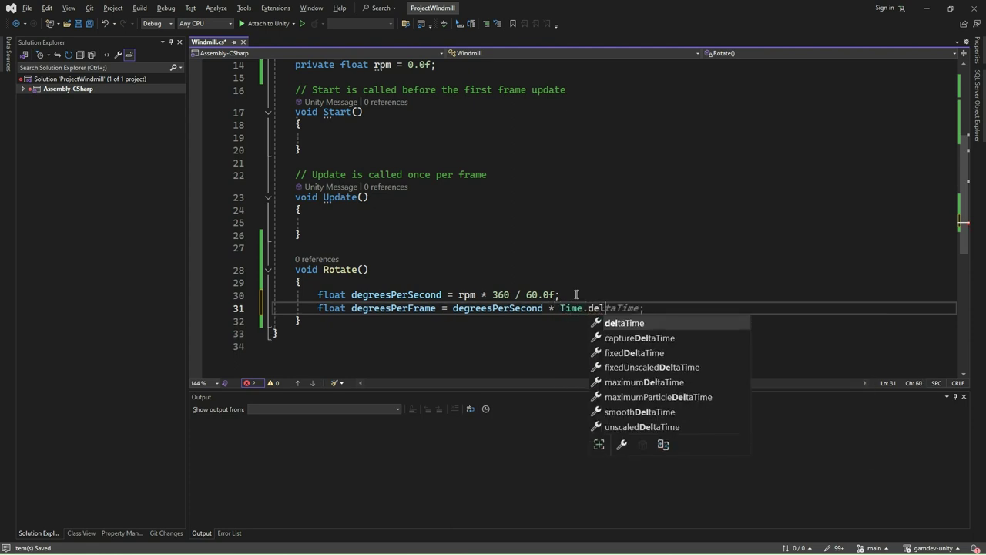
key("Escape")
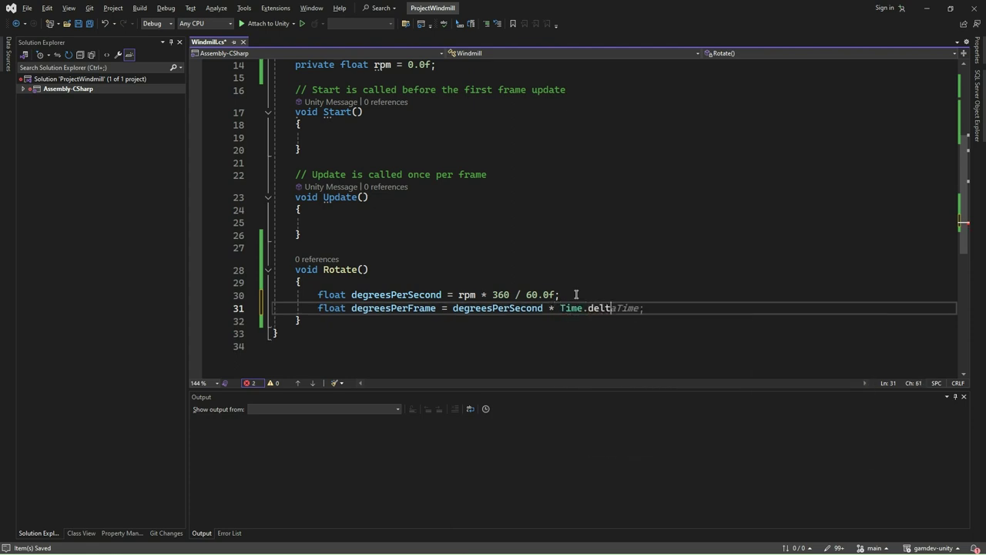
key("Tab")
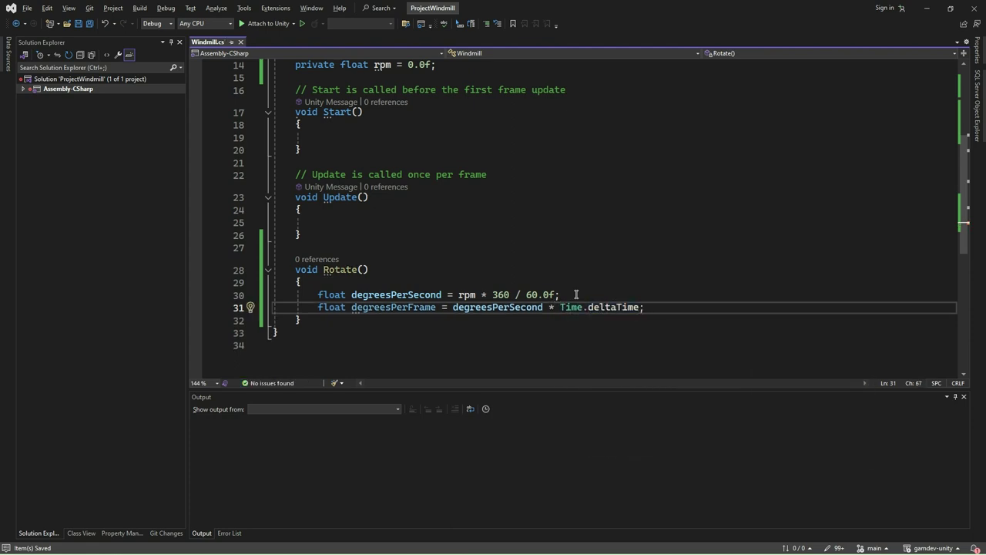
Add rotor.Rotate(0.0f, 0.0f, degreesPerFrame) to turn the rotor around Z.
key("Return")
key("Return")
type("rotor.R")
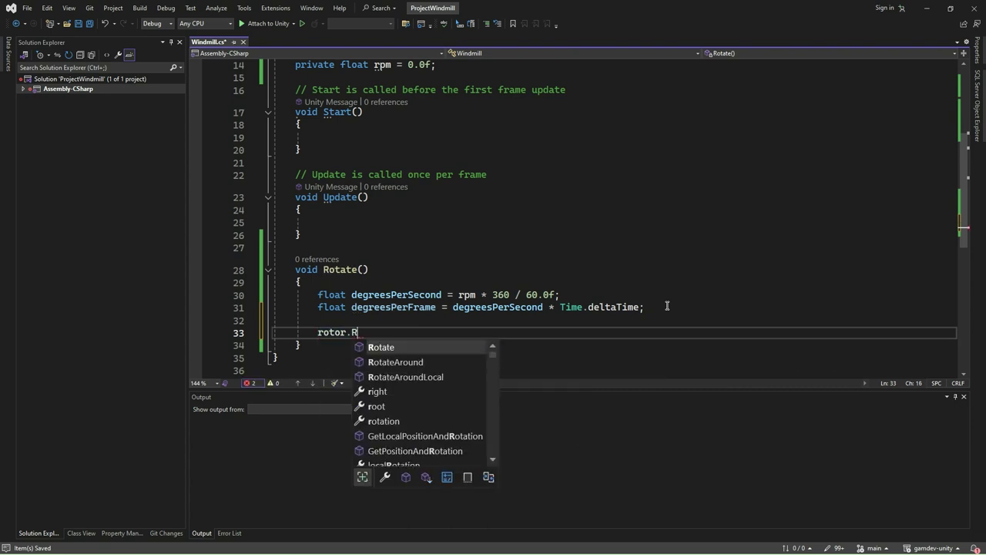
key("Tab")
type("(")
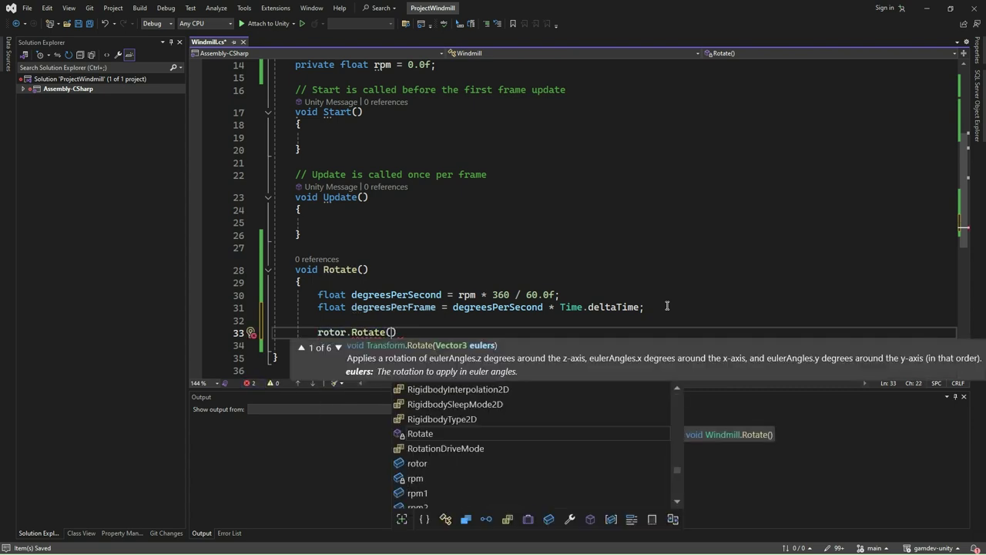
type("0.0f, 0.0f, ")
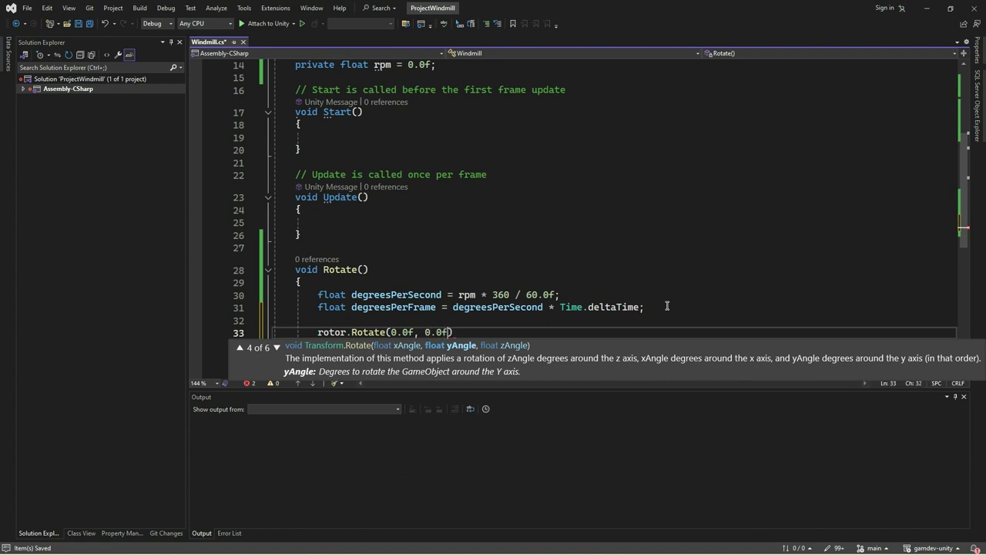
type("de")
key("Tab")
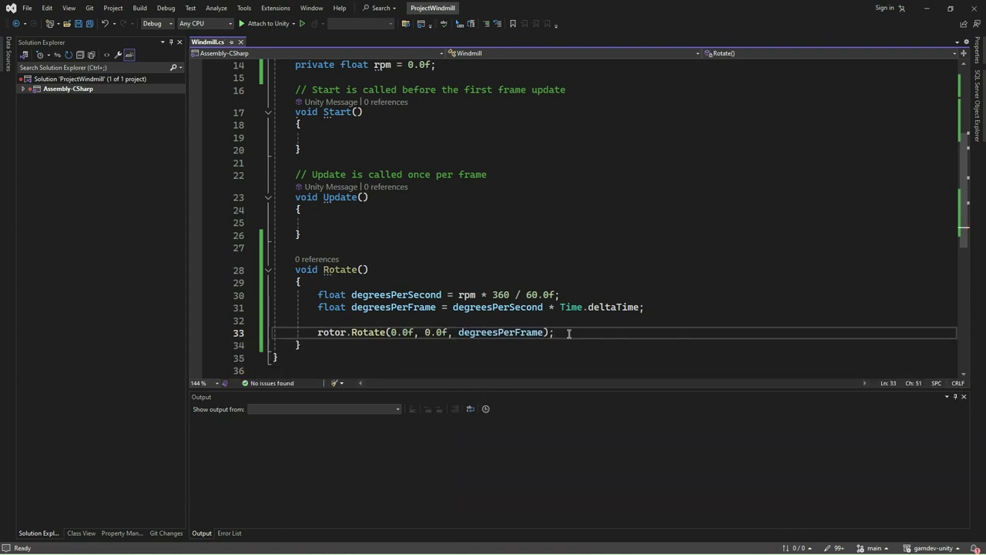
Add a comment in Update explaining keys A, B, C and D toggle rpm1, rpm2, rpm3 and 0.
left_click(514, 222)
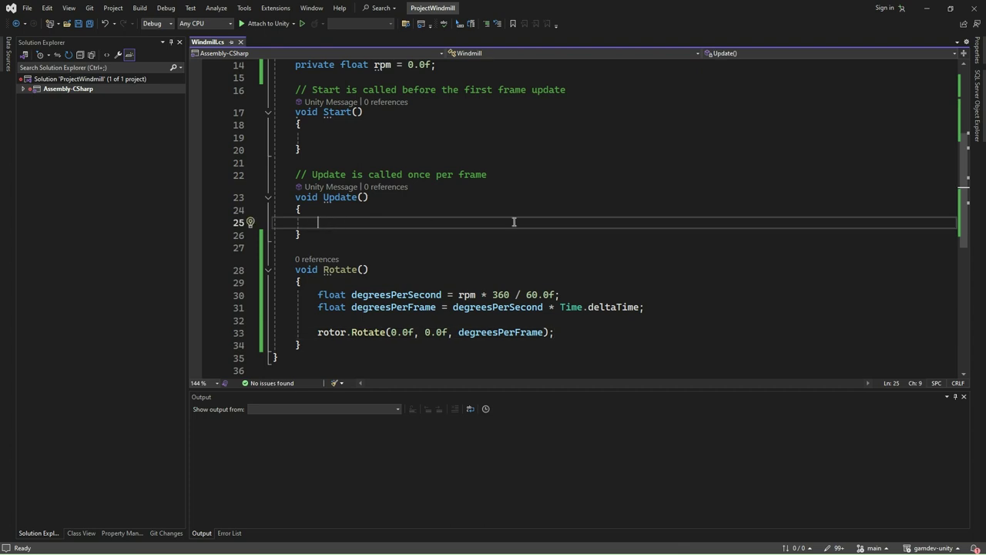
type("// We s")
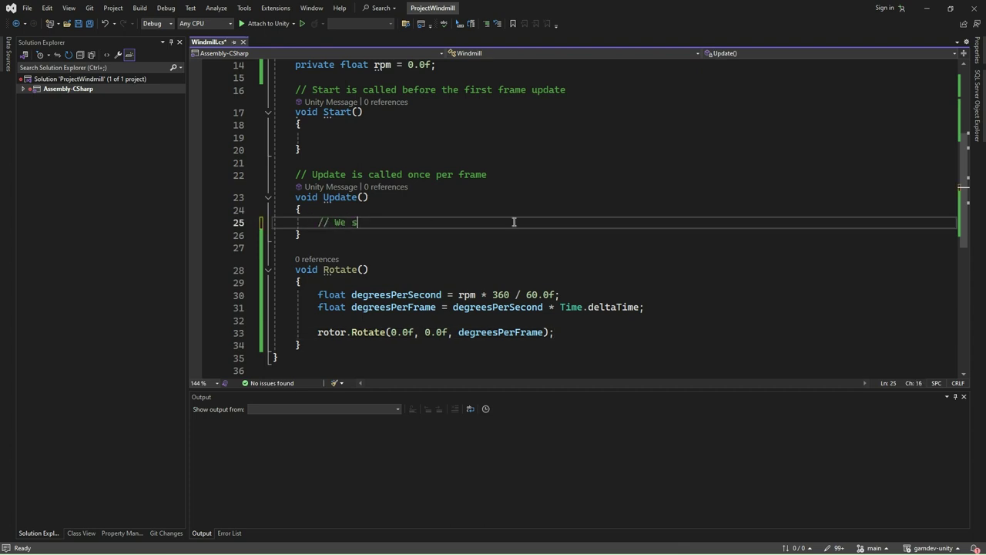
type("hall use the keys A, B, C and D to toggk")
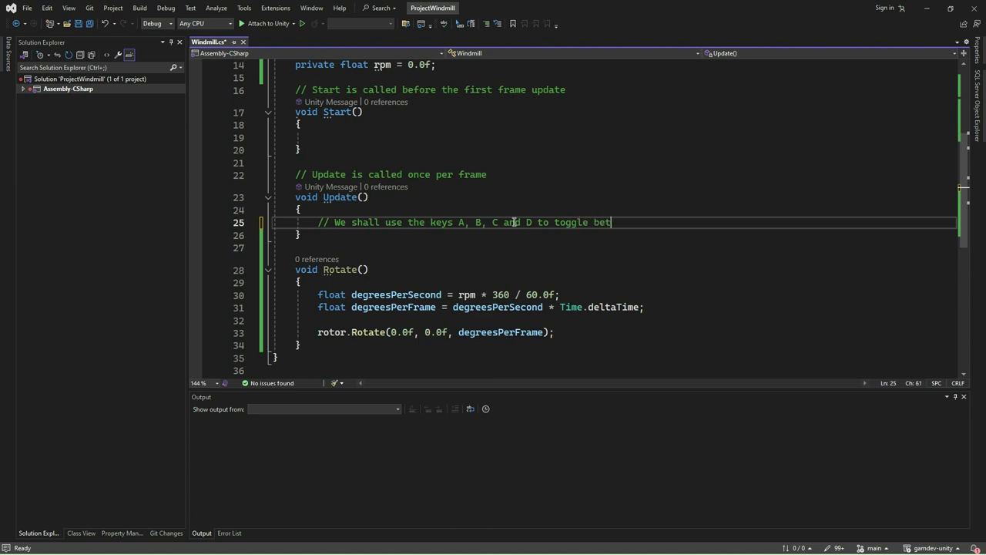
key("Return")
type("// rpm1, rp")
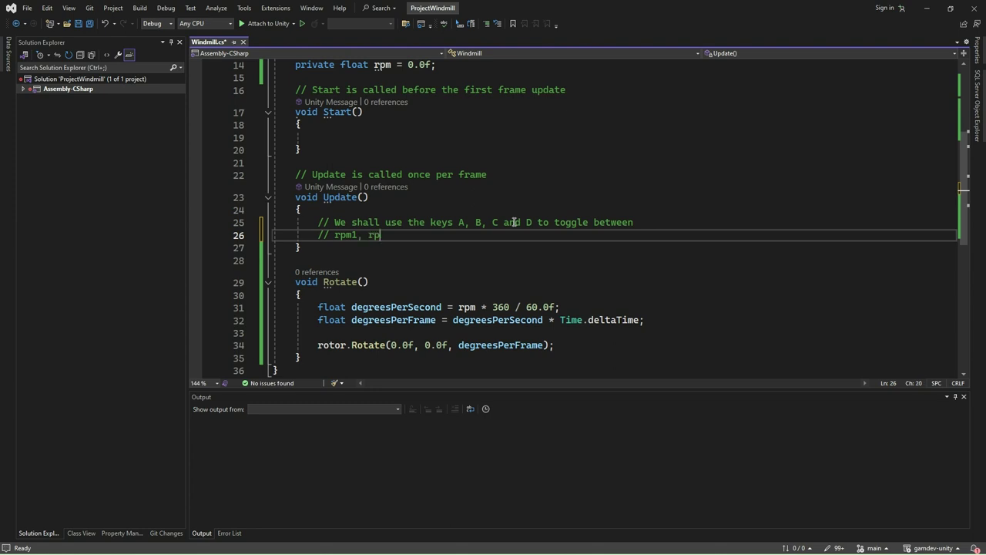
type("m2, rpm3 and 0.")
Add if(Input.GetKeyDown(KeyCode.A)) setting rpm = rpm1.
key("Return")
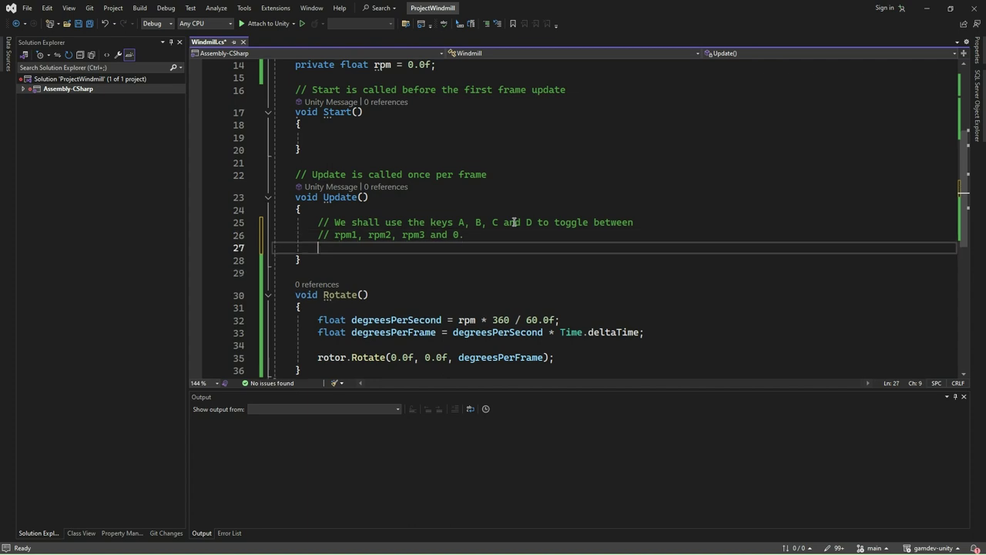
type("if(Input")
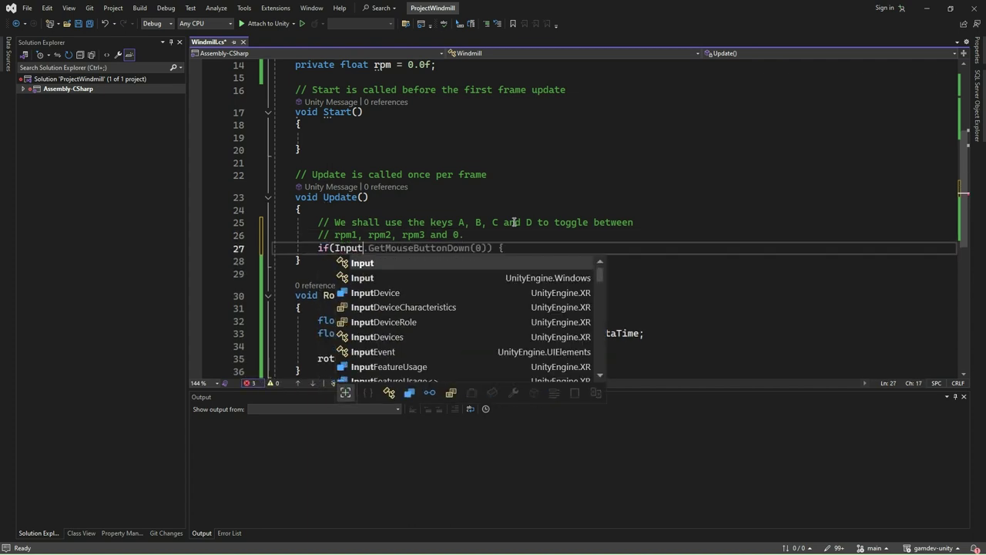
type(".GetKey")
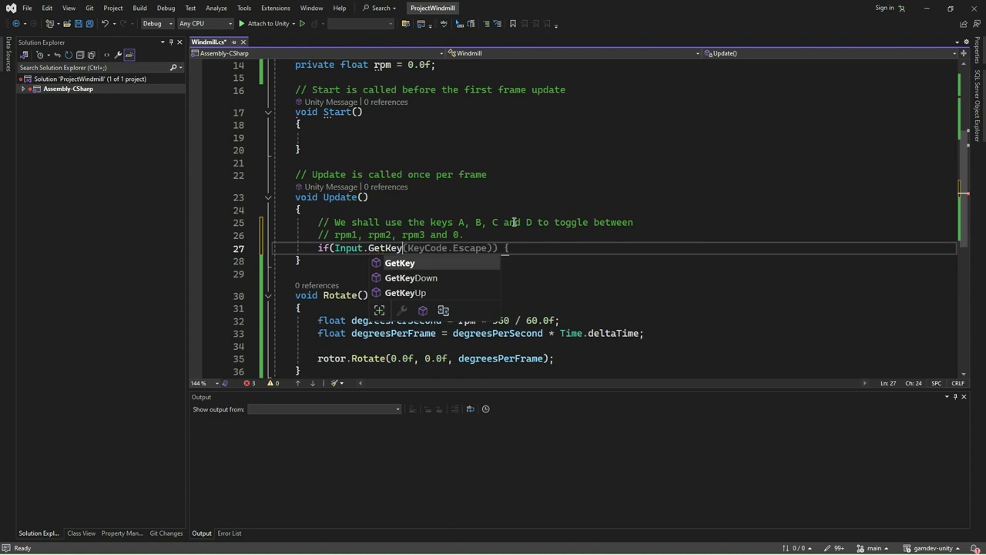
key("Down")
key("Tab")
type("(KeyCode")
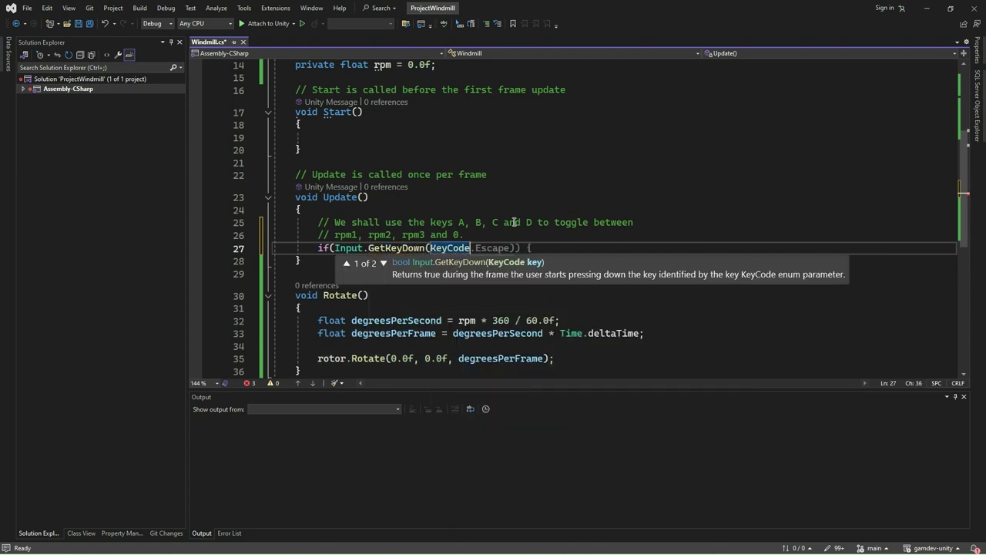
type(".A)")
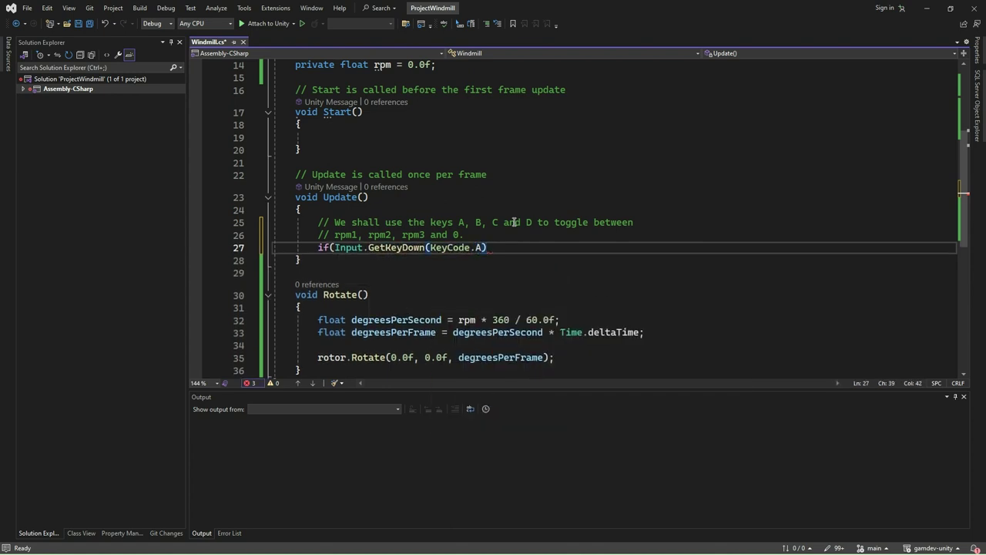
key("Return")
key("BackSpace")
type(")")
key("Return")
type("{")
key("Return")
type("rpm = rpm1;")
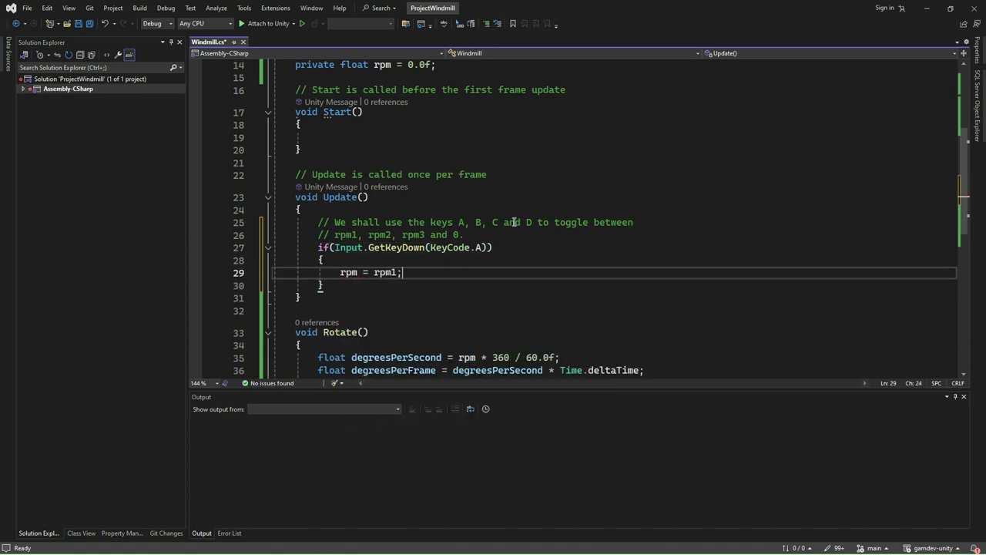
Add a KeyCode.B check setting rpm = rpm2.
key("Down")
key("Return")
type("if(Input.Get")
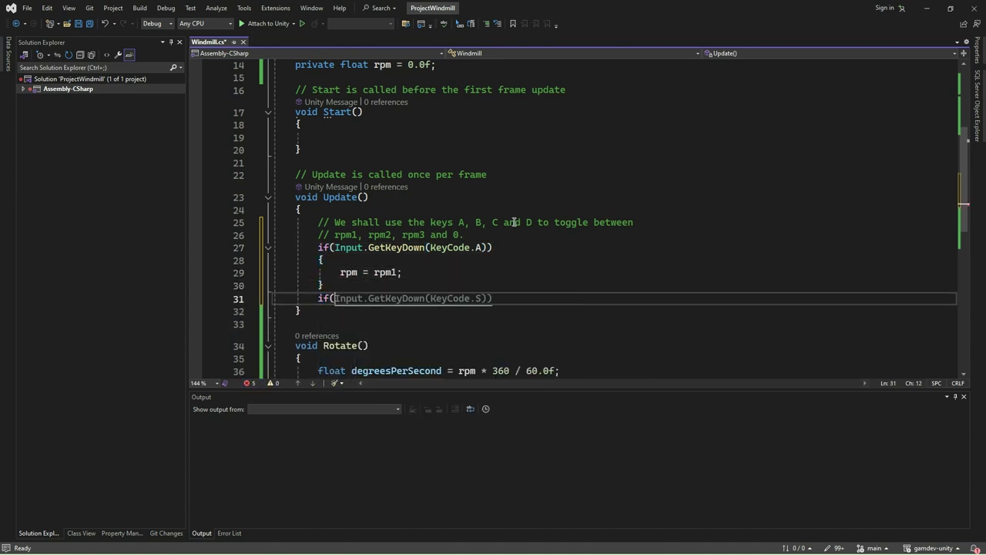
key("Tab")
key("BackSpace")
key("BackSpace")
type(".B")
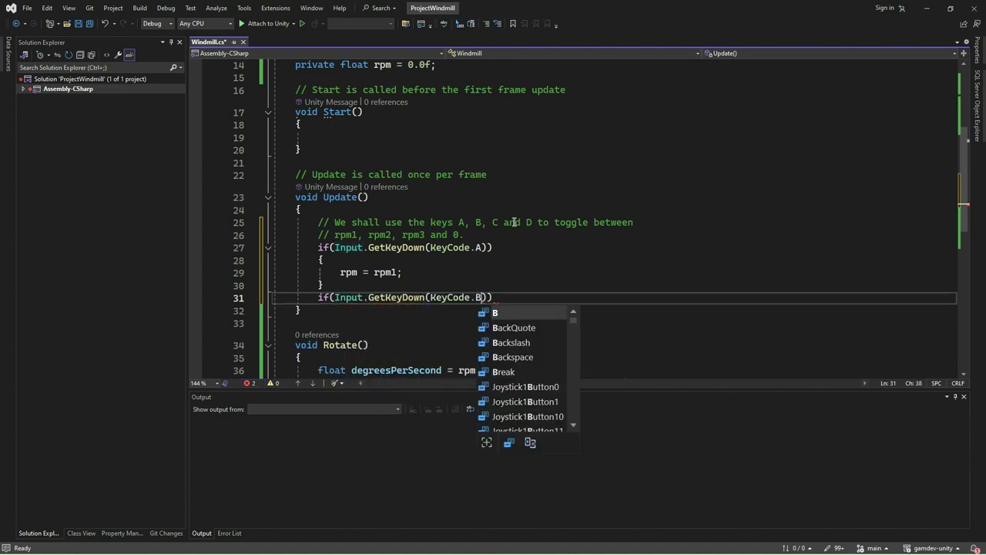
key("Down")
key("Return")
type("{")
Add a KeyCode.C check setting rpm = rpm3 and save the script.
key("Return")
type("rpm")
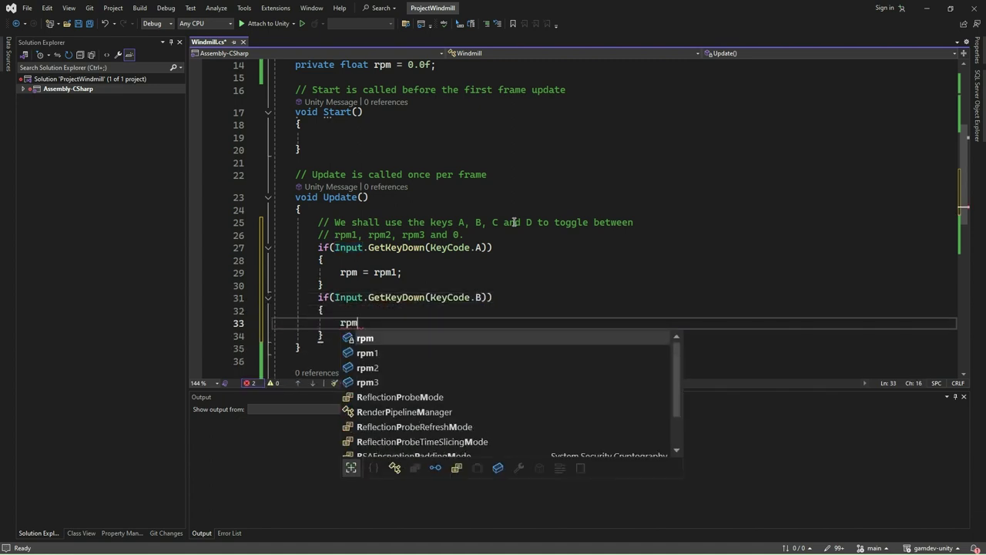
type(" = rpm2;")
key("Down")
key("Return")
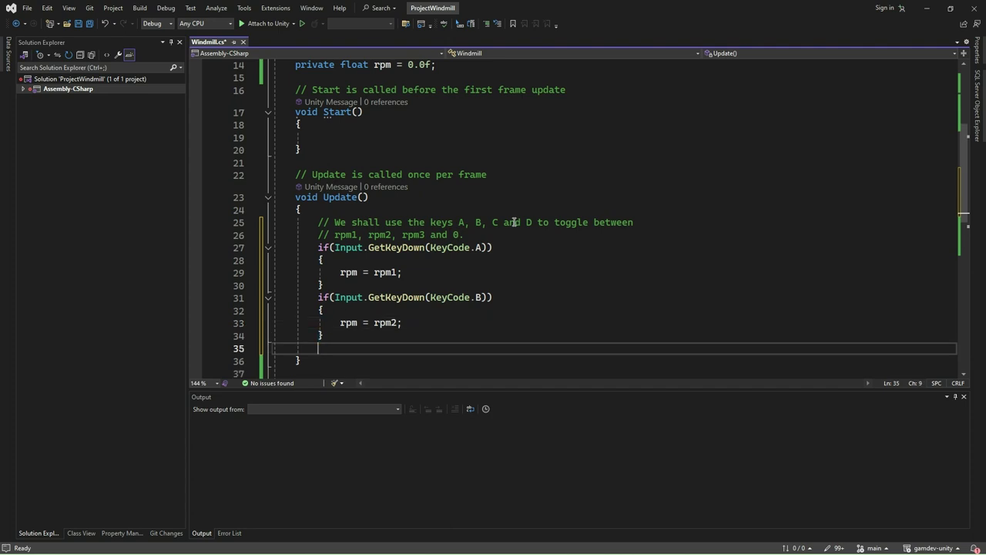
type("if(Input.G")
key("Tab")
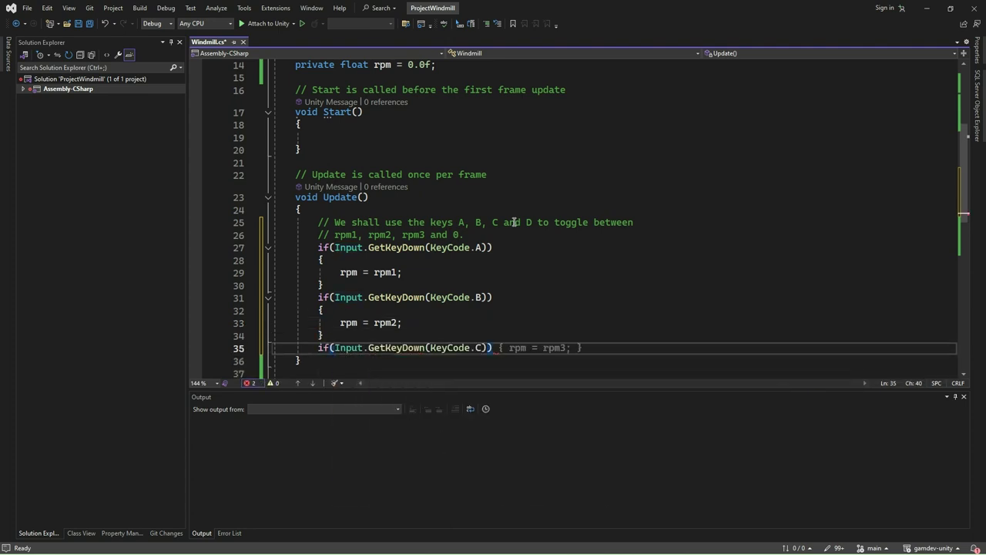
key("Return")
key("Tab")
key("ctrl+s")
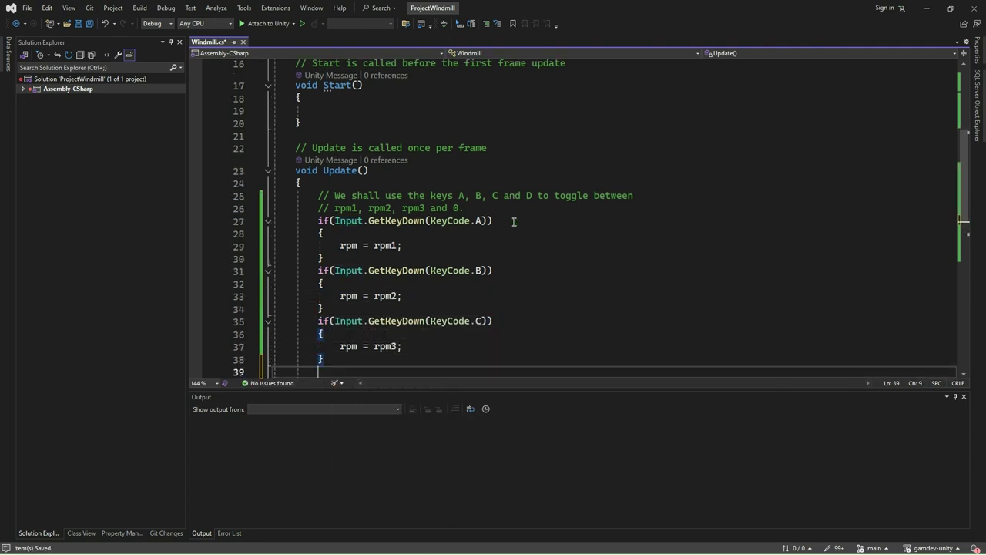
key("End")
Add a KeyCode.D check setting rpm = 0.
key("Return")
type("if")
key("Tab")
key("Return")
type("{")
key("Return")
type("rpm ")
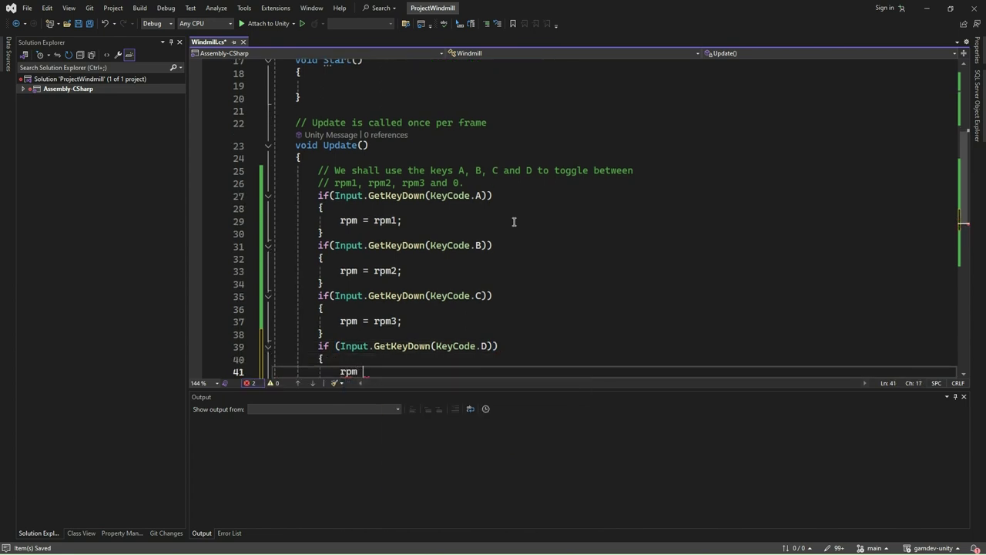
type("= 0;")
key("Down")
Call Rotate(); at the end of Update.
key("End")
key("Return")
key("Return")
type("Ro")
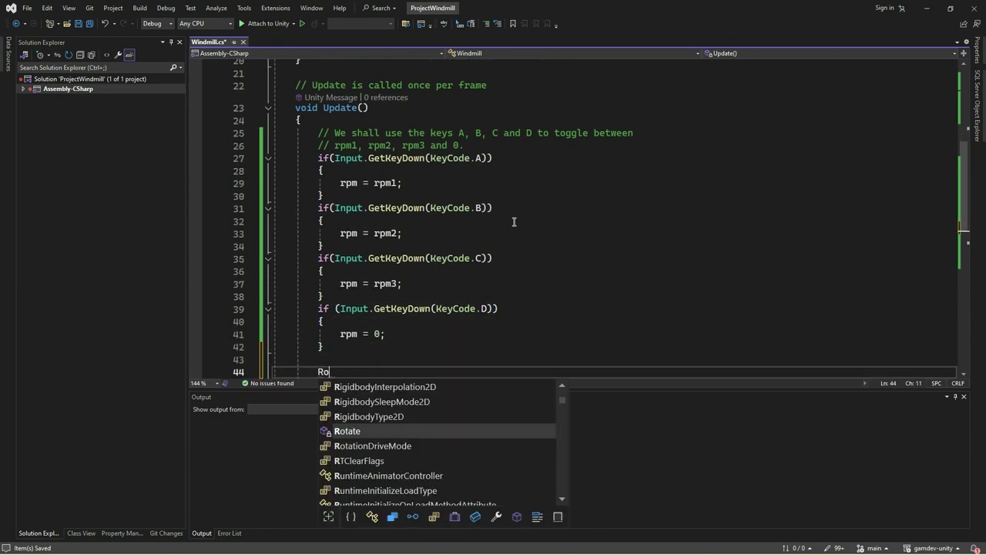
type("tate();")
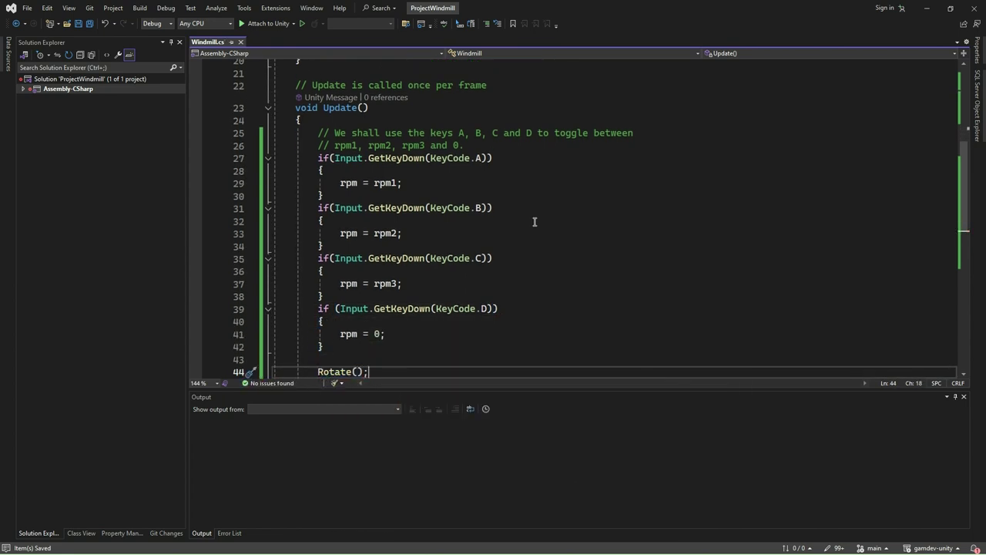
scroll(532, 220, "down", 1)
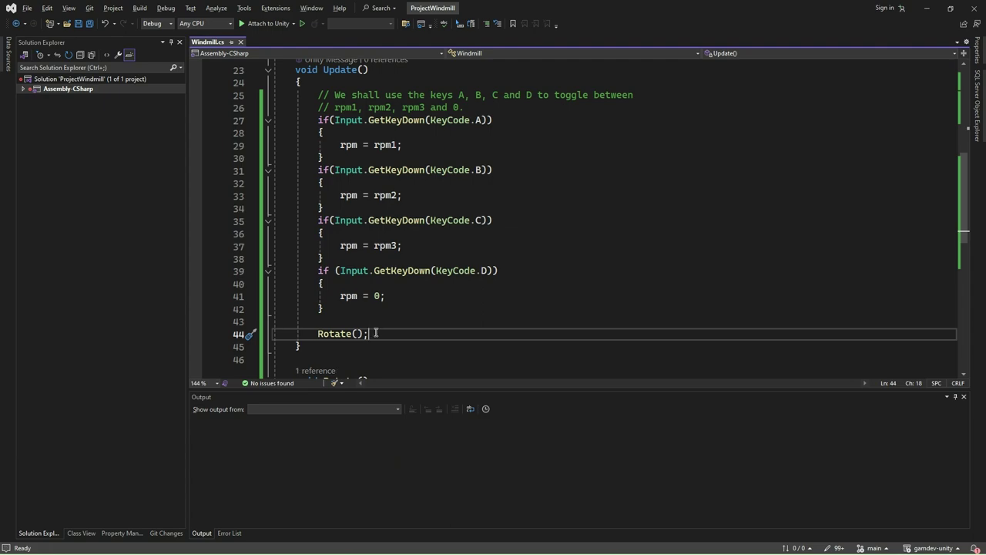
In Unity, assign Rotor to the Windmill script's Rotor field and enter Play mode.
key("alt+Tab")
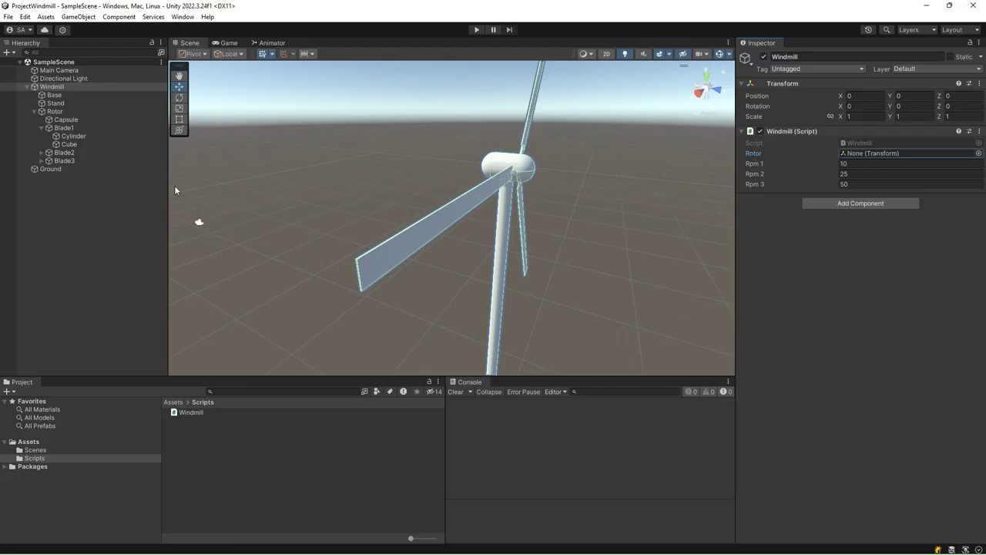
left_click_drag(55, 111, 870, 157)
left_click(475, 30)
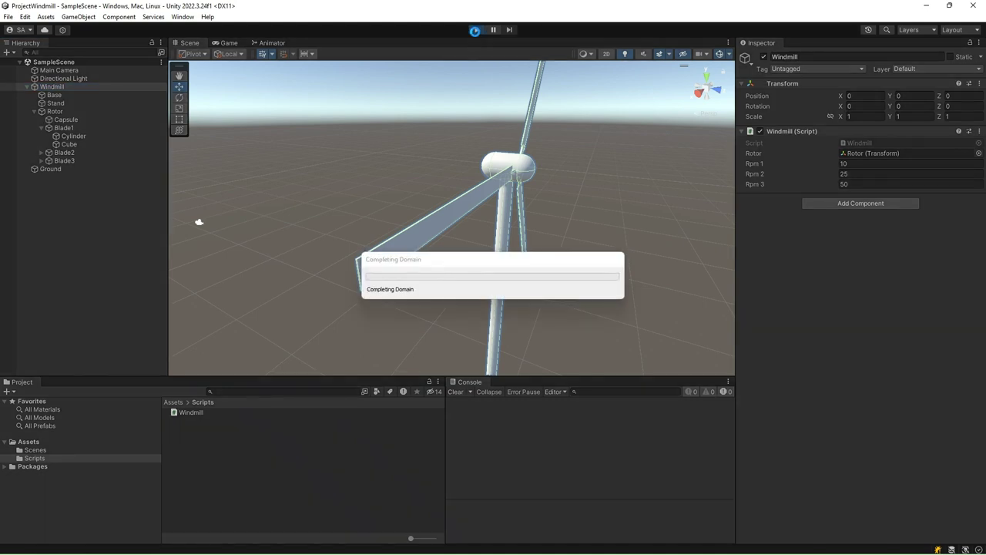